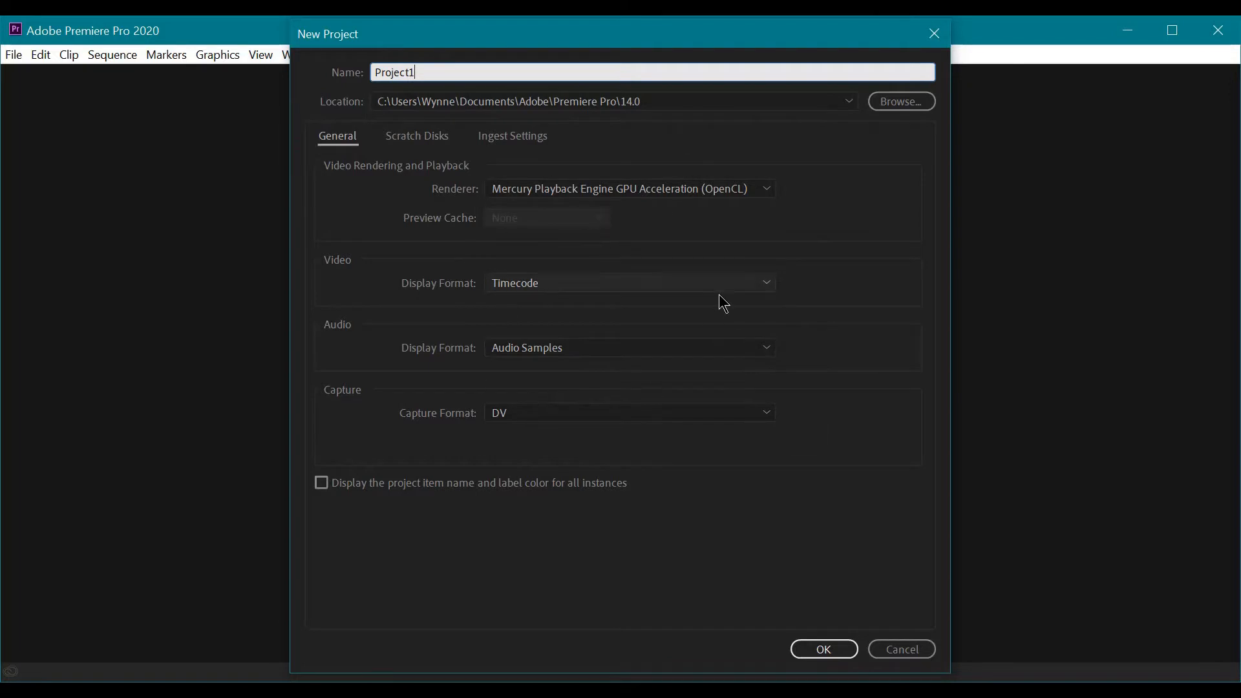
# Step: Create the project Project1 with the default settings and import the six MOV clips and the Two Moons MP3 track
pyautogui.click(824, 650)
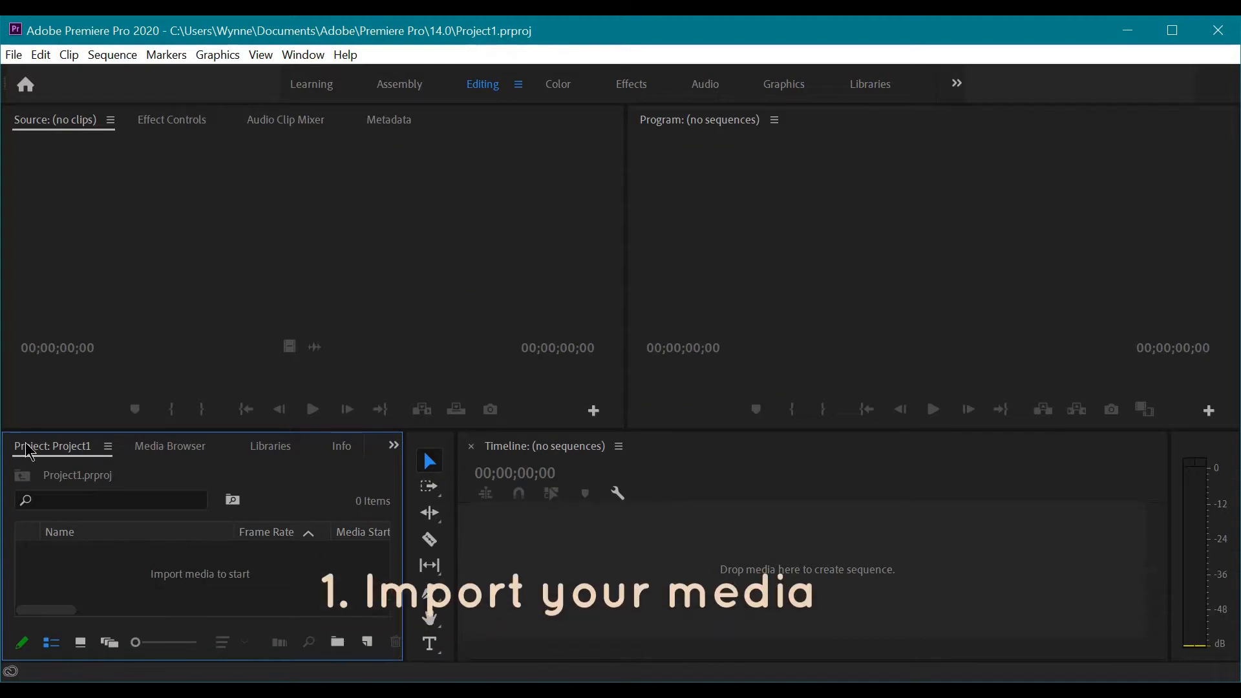
pyautogui.doubleClick(224, 585)
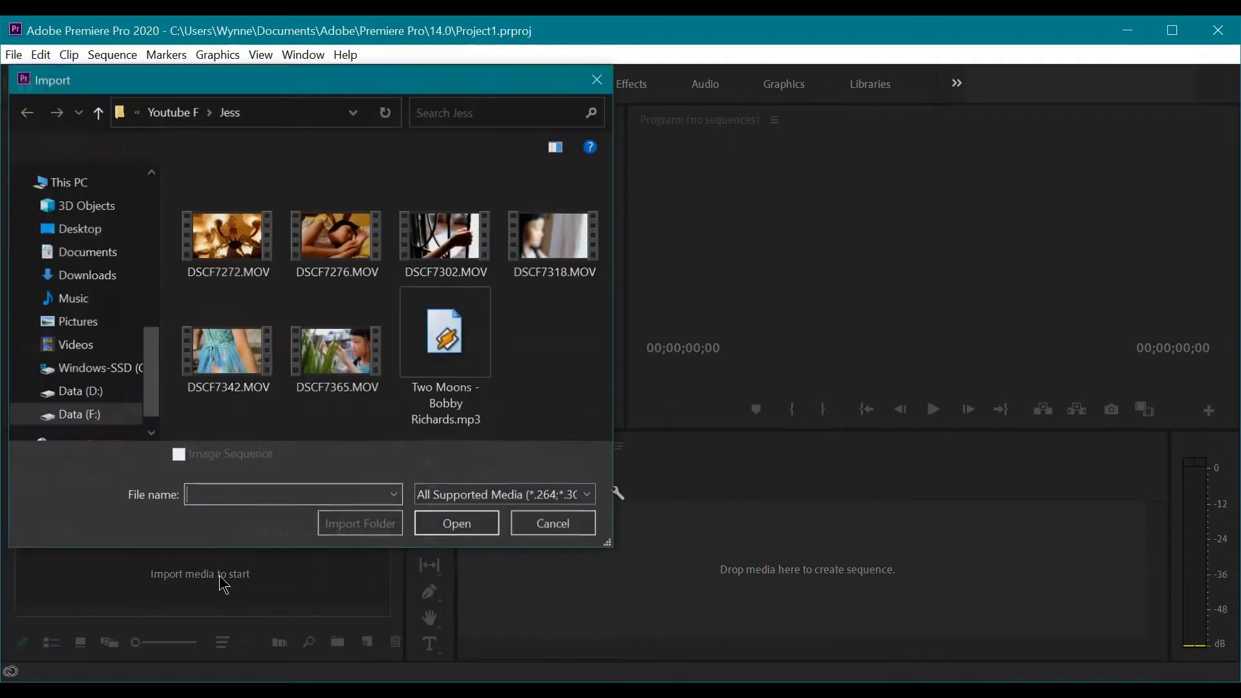
pyautogui.moveTo(578, 382); pyautogui.dragTo(178, 169)
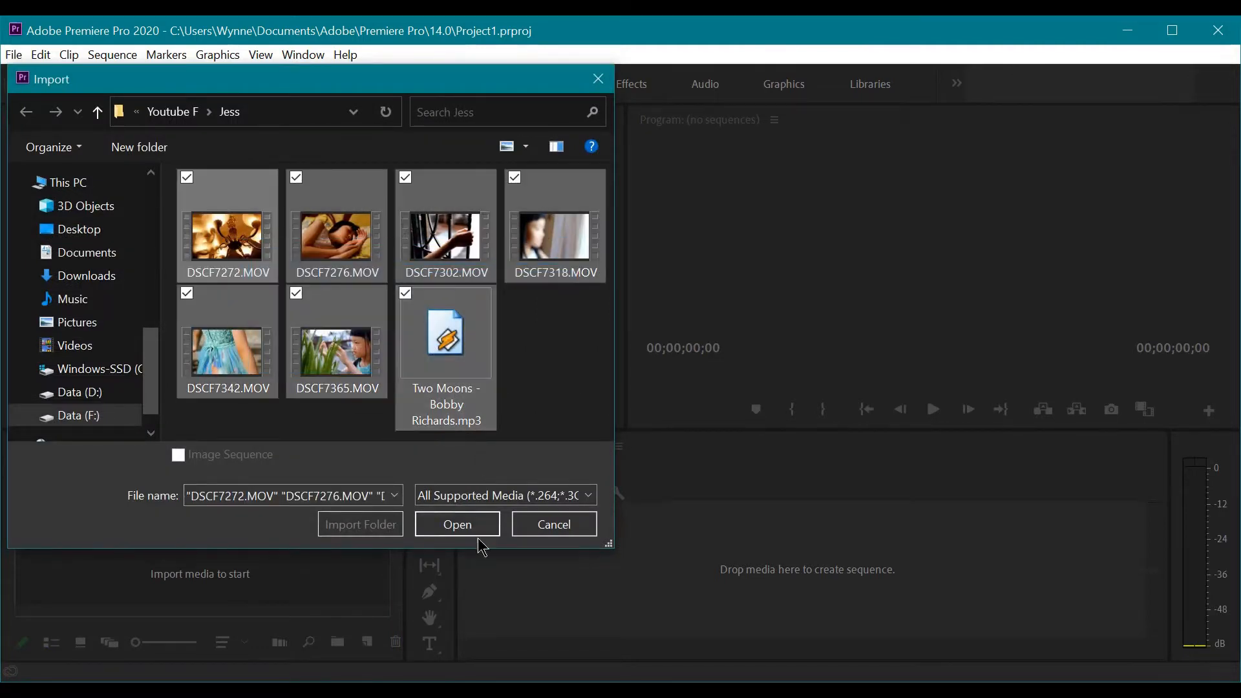
pyautogui.click(457, 525)
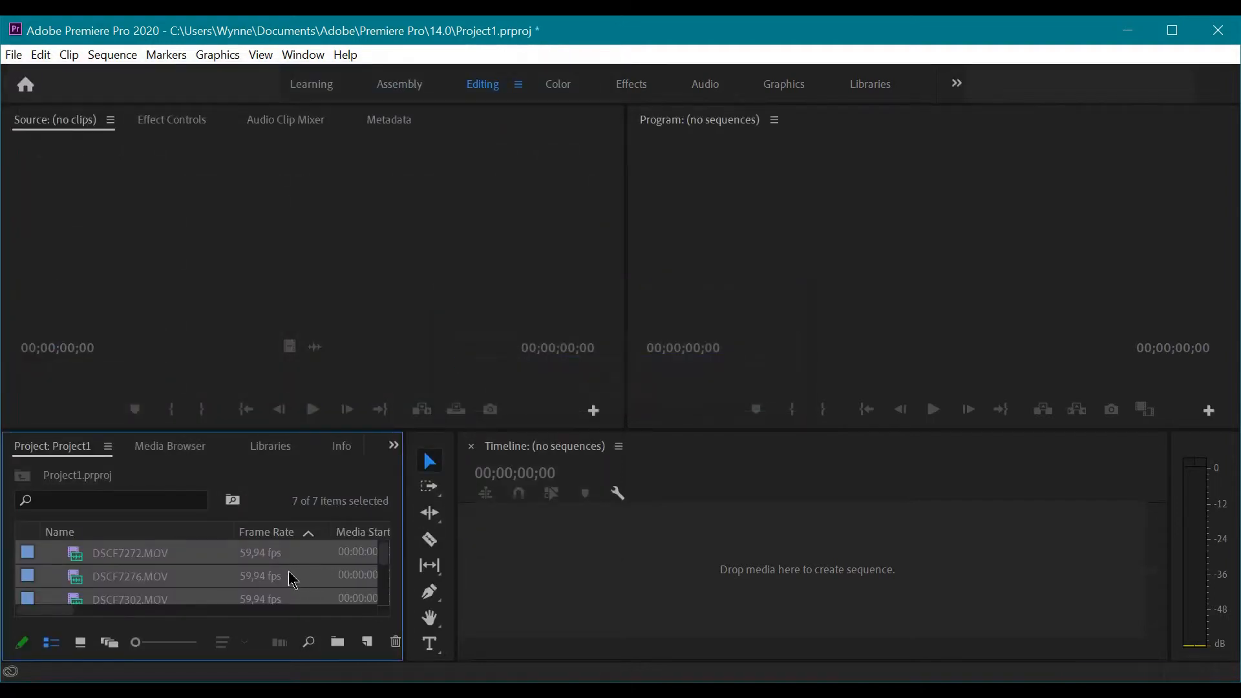
pyautogui.scroll(-3, 217, 567)
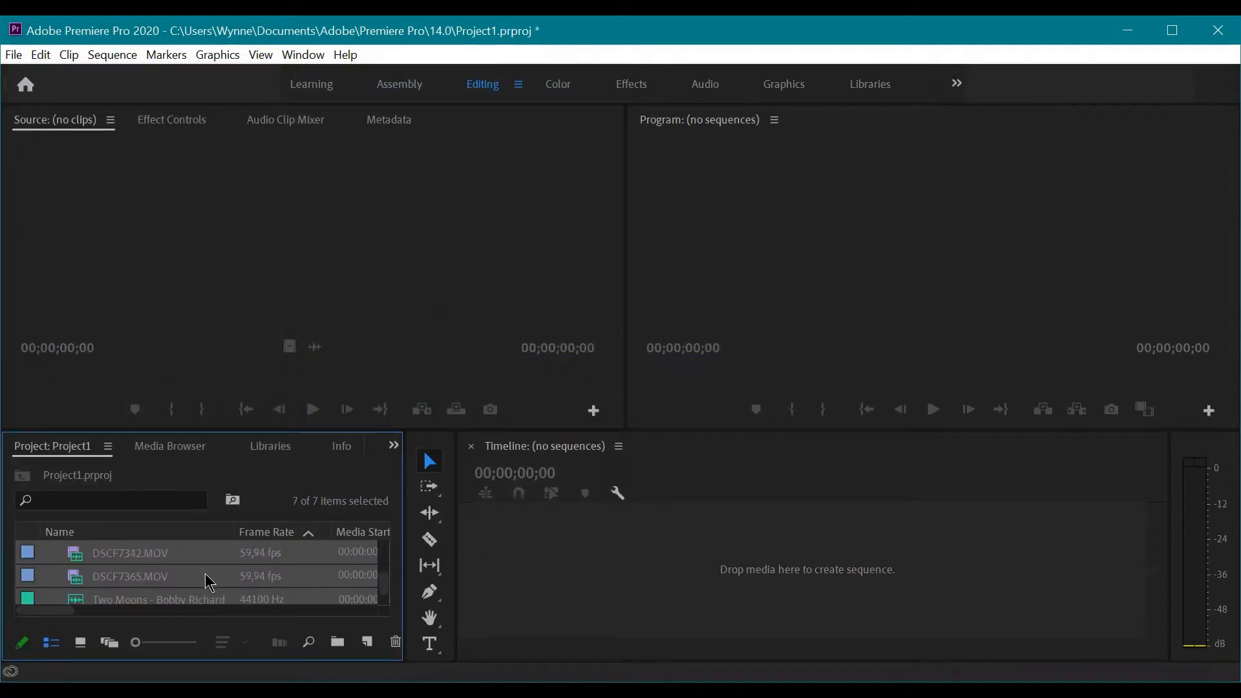
pyautogui.scroll(3, 187, 585)
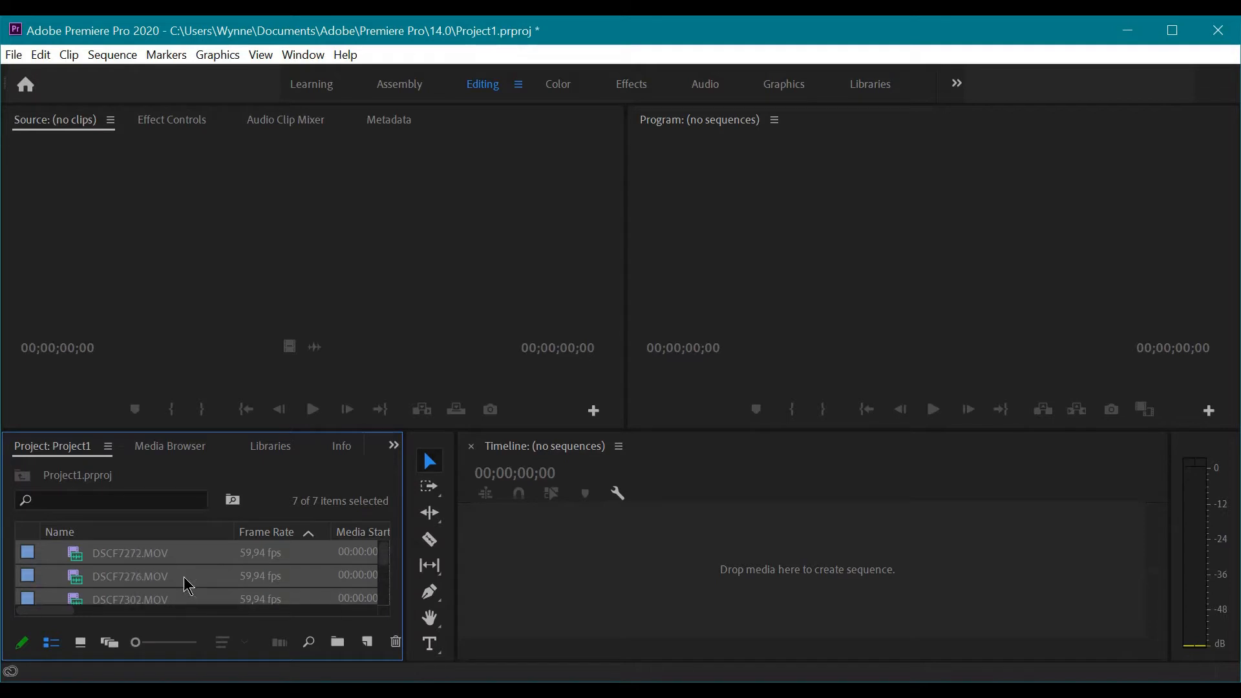
# Step: Load DSCF7272.MOV into the Source Monitor and play it to 00:00:02:00
pyautogui.click(177, 557)
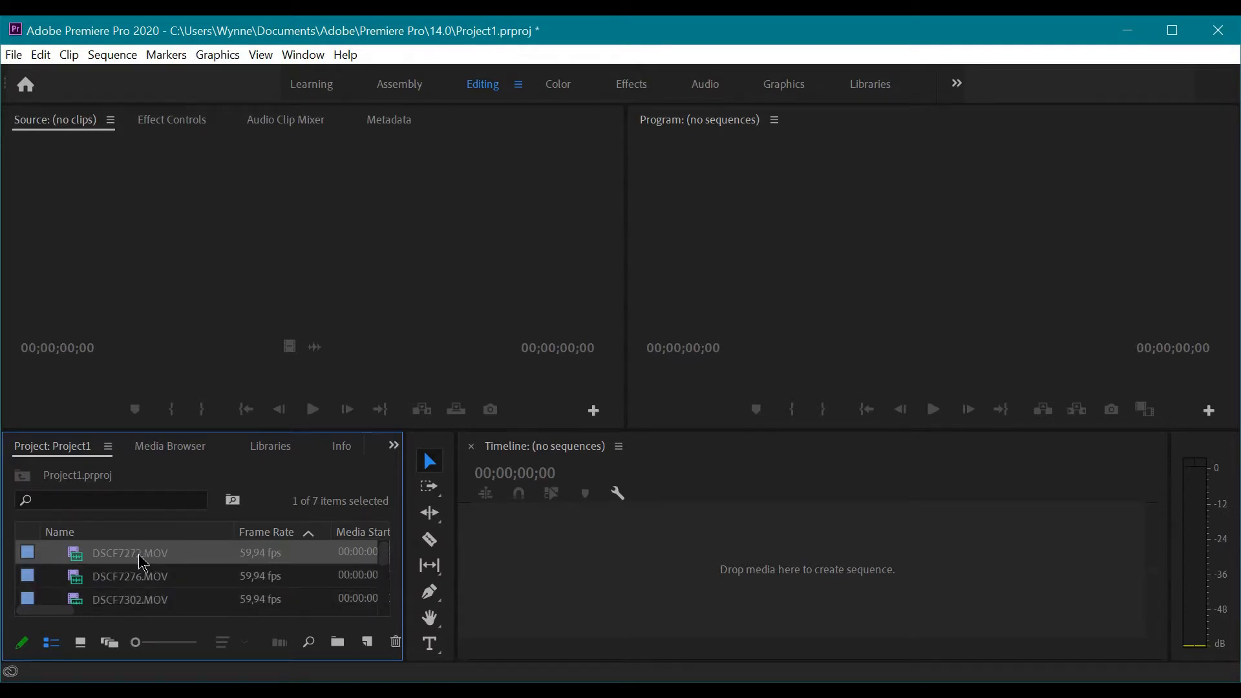
pyautogui.moveTo(139, 556); pyautogui.dragTo(253, 308)
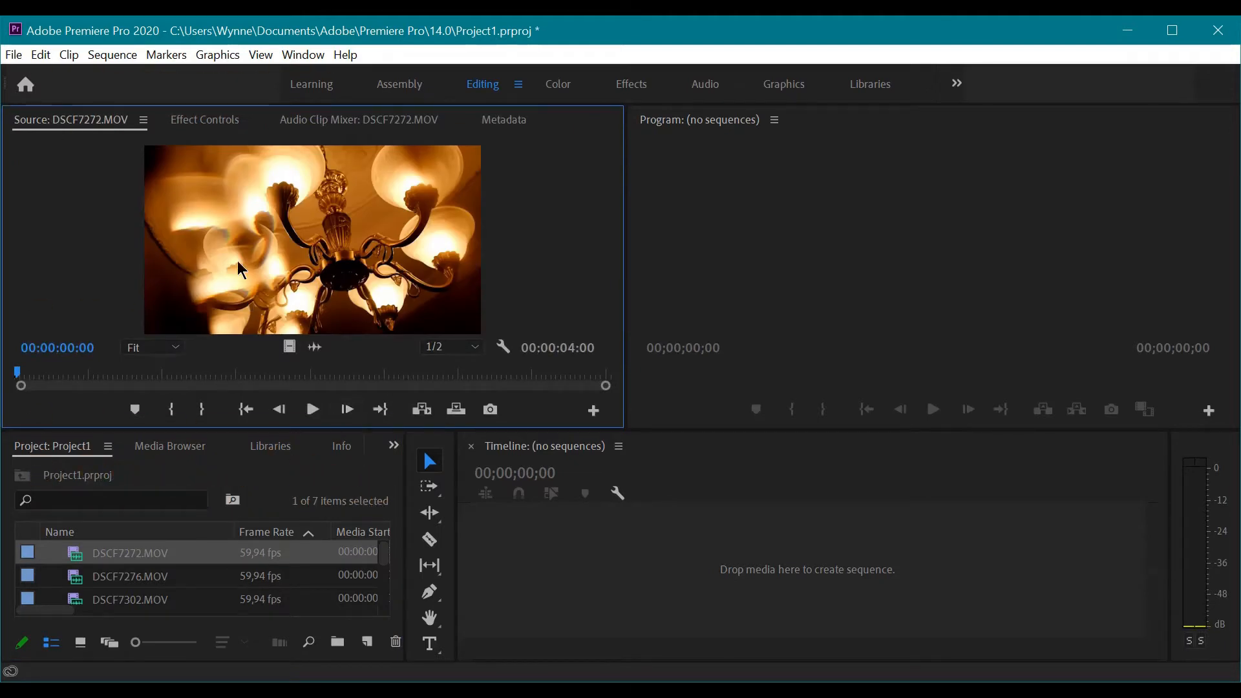
pyautogui.click(319, 418)
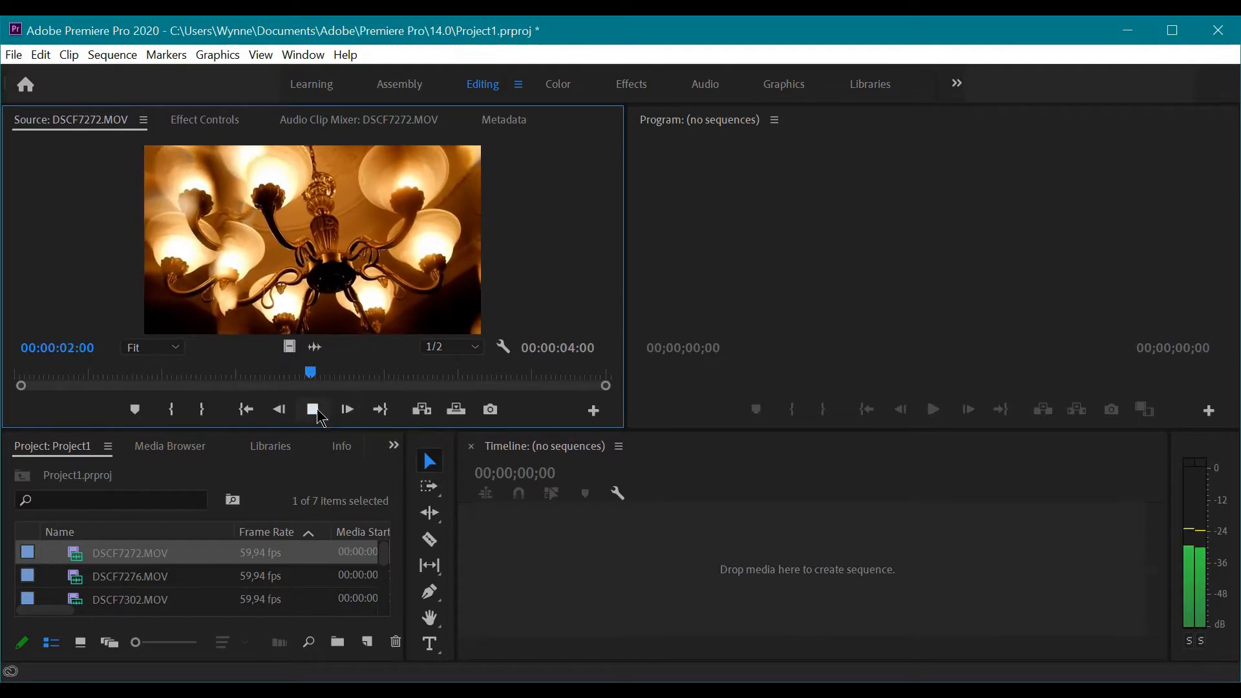
pyautogui.click(319, 413)
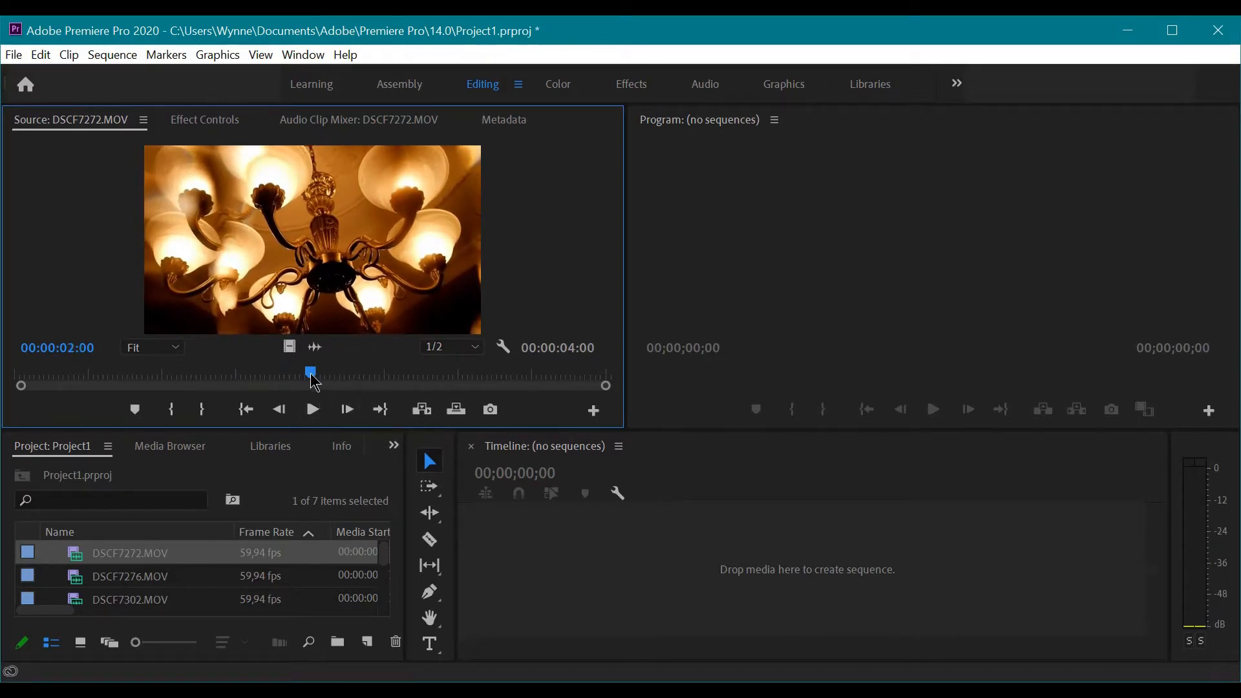
# Step: Mark the In point of DSCF7272.MOV at 00:00:01:05 and its Out point at 00:00:02:23
pyautogui.moveTo(315, 383); pyautogui.dragTo(78, 382)
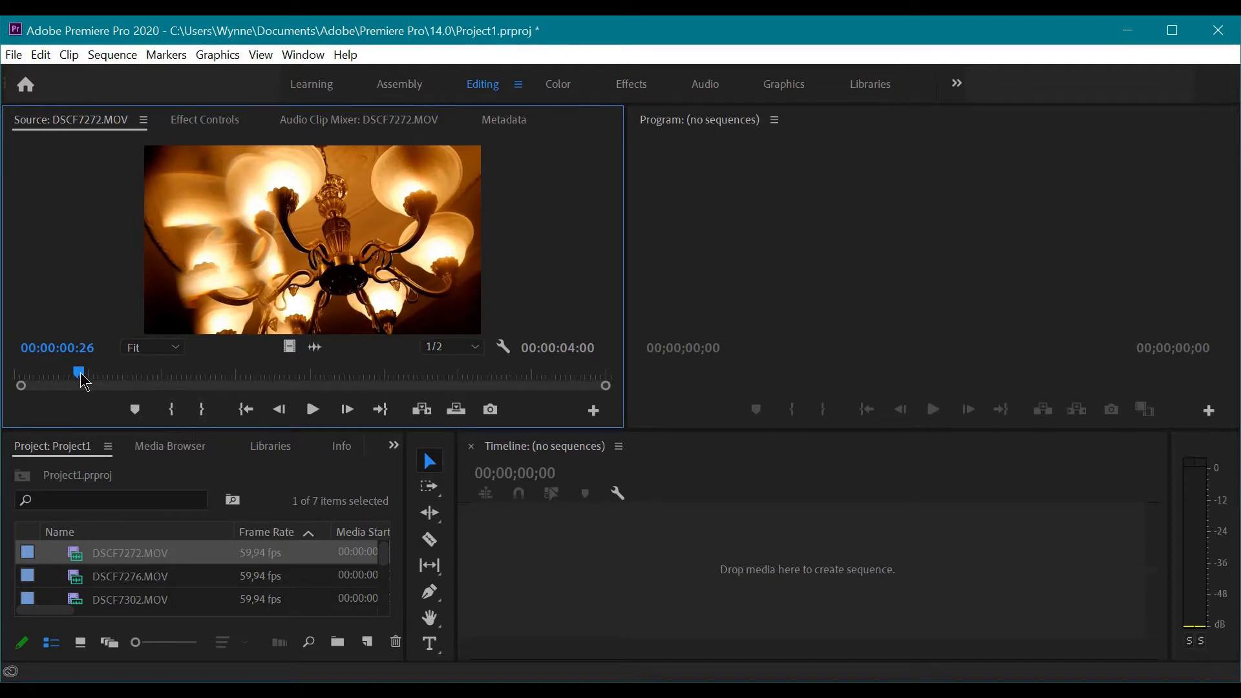
pyautogui.moveTo(84, 382); pyautogui.dragTo(173, 387)
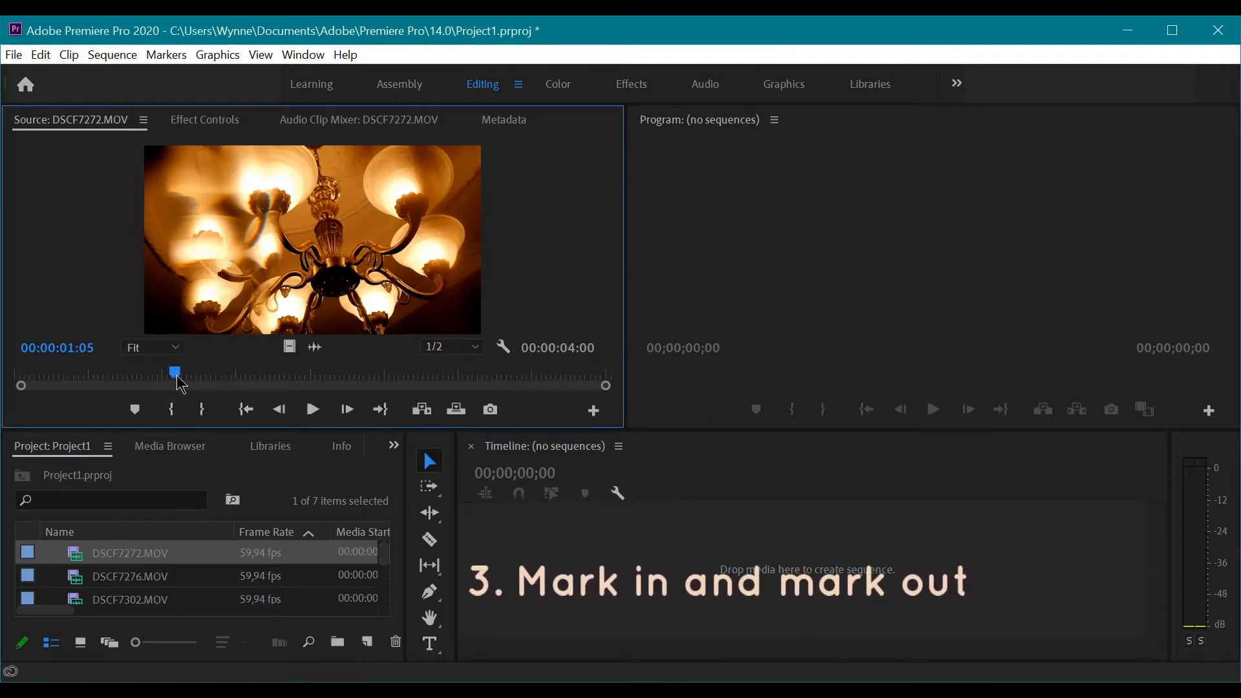
pyautogui.click(173, 412)
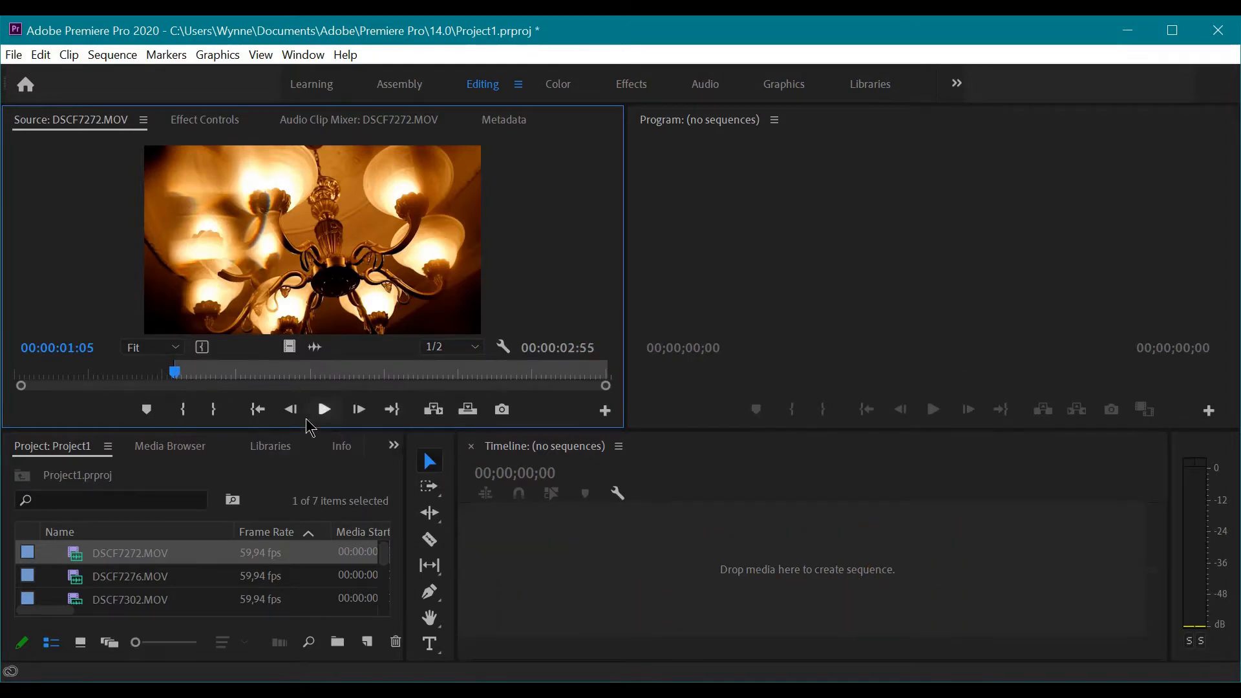
pyautogui.click(328, 417)
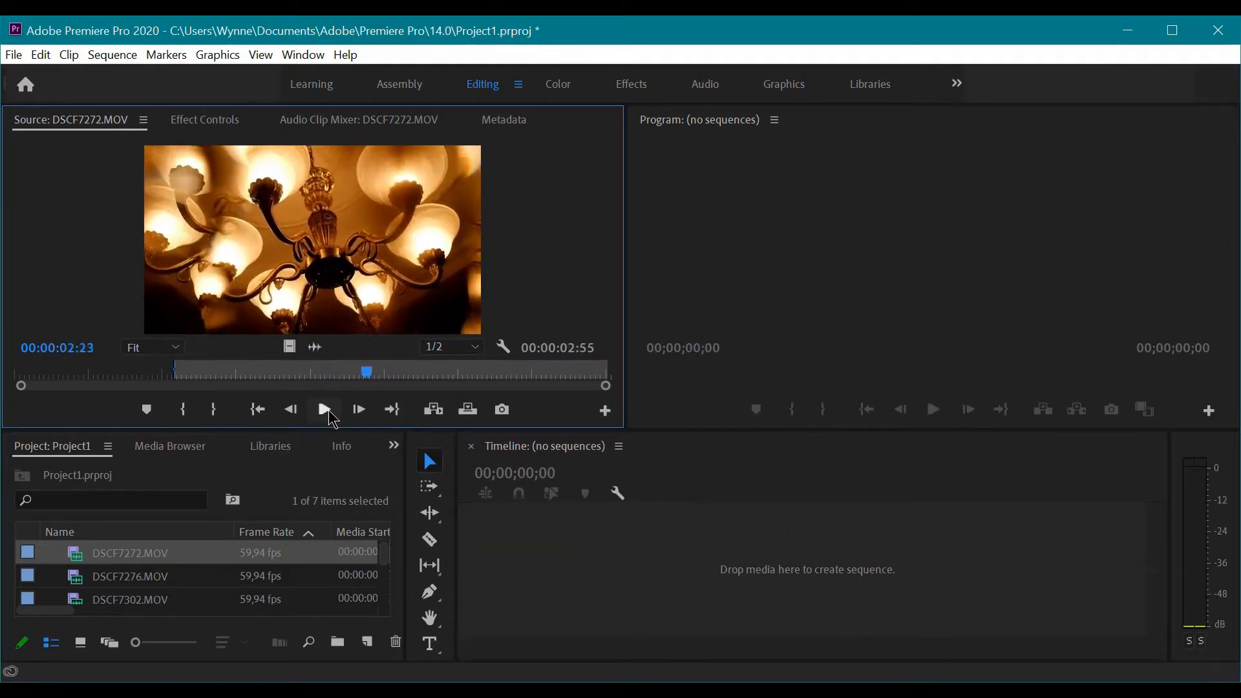
pyautogui.click(214, 417)
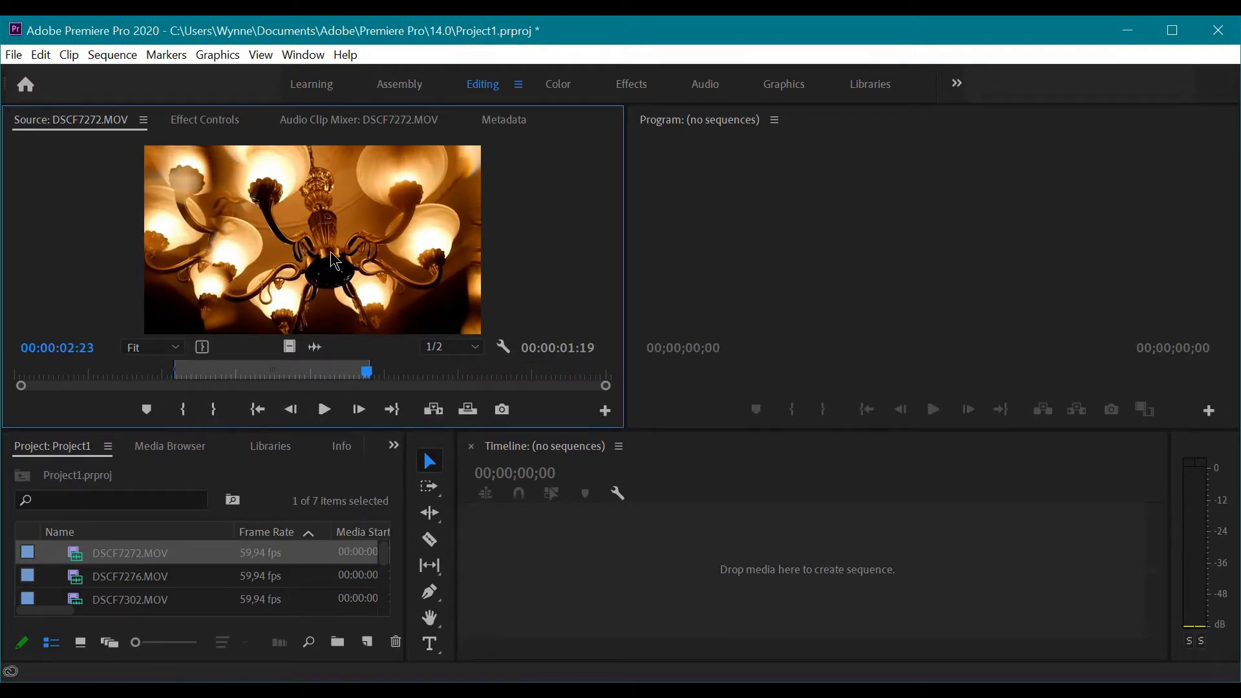
# Step: Create a sequence from the marked range of DSCF7272.MOV in the empty timeline and play it back
pyautogui.moveTo(560, 518); pyautogui.dragTo(657, 573)
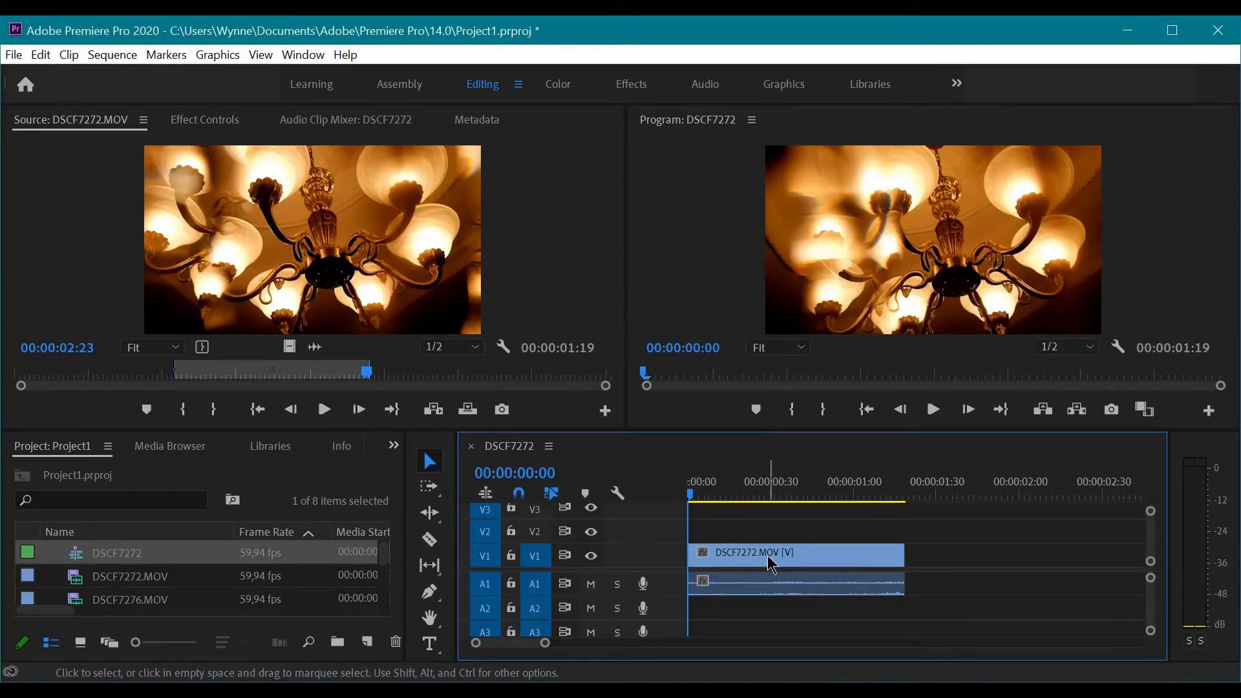
pyautogui.click(937, 414)
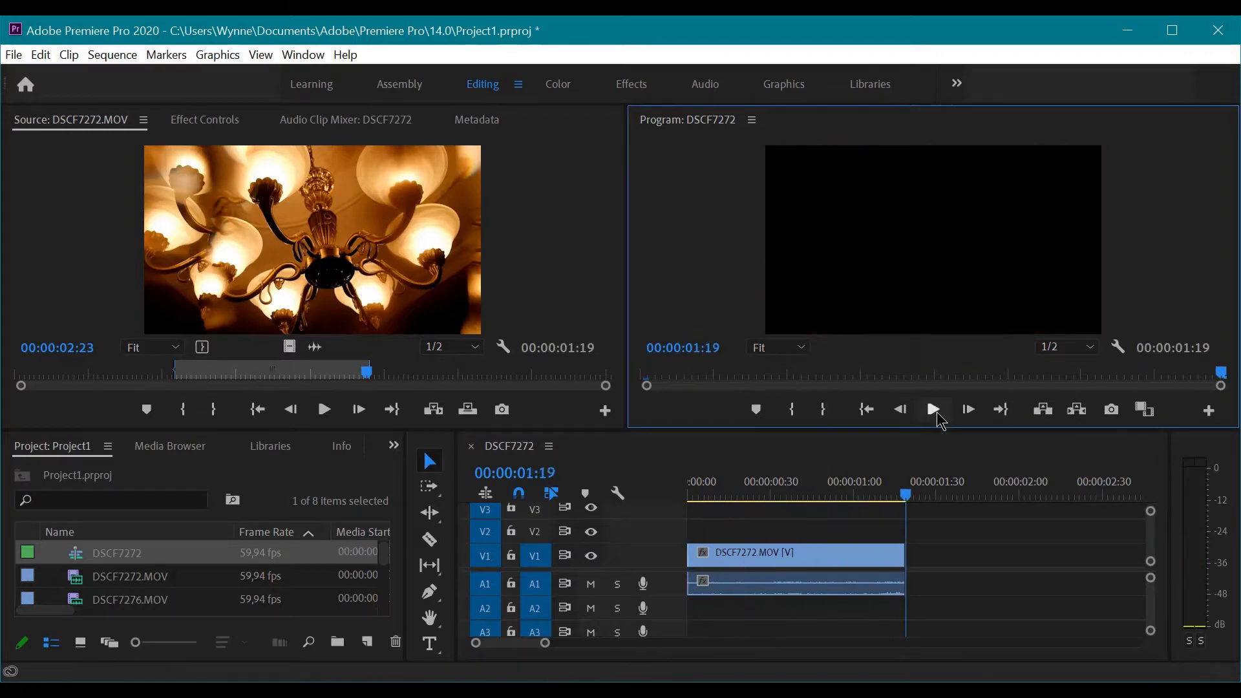
pyautogui.click(937, 417)
pyautogui.click(937, 417)
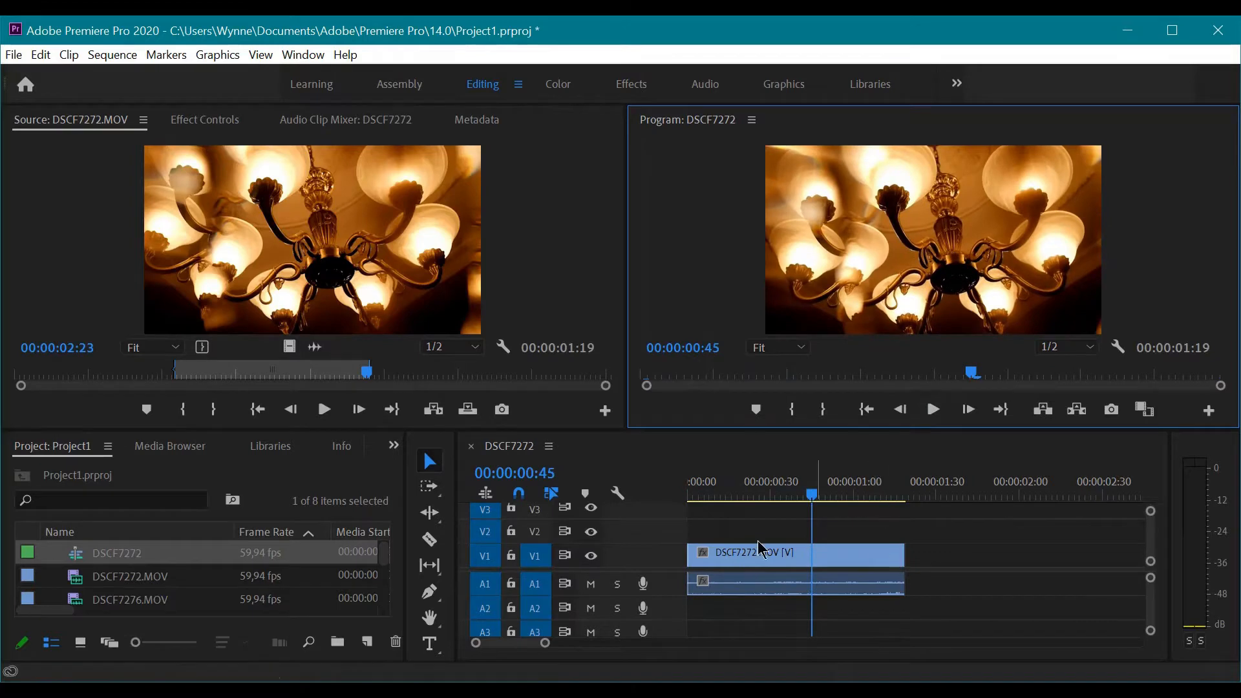
# Step: Load DSCF7276.MOV into the Source Monitor and play it to 00:00:06:08
pyautogui.click(161, 578)
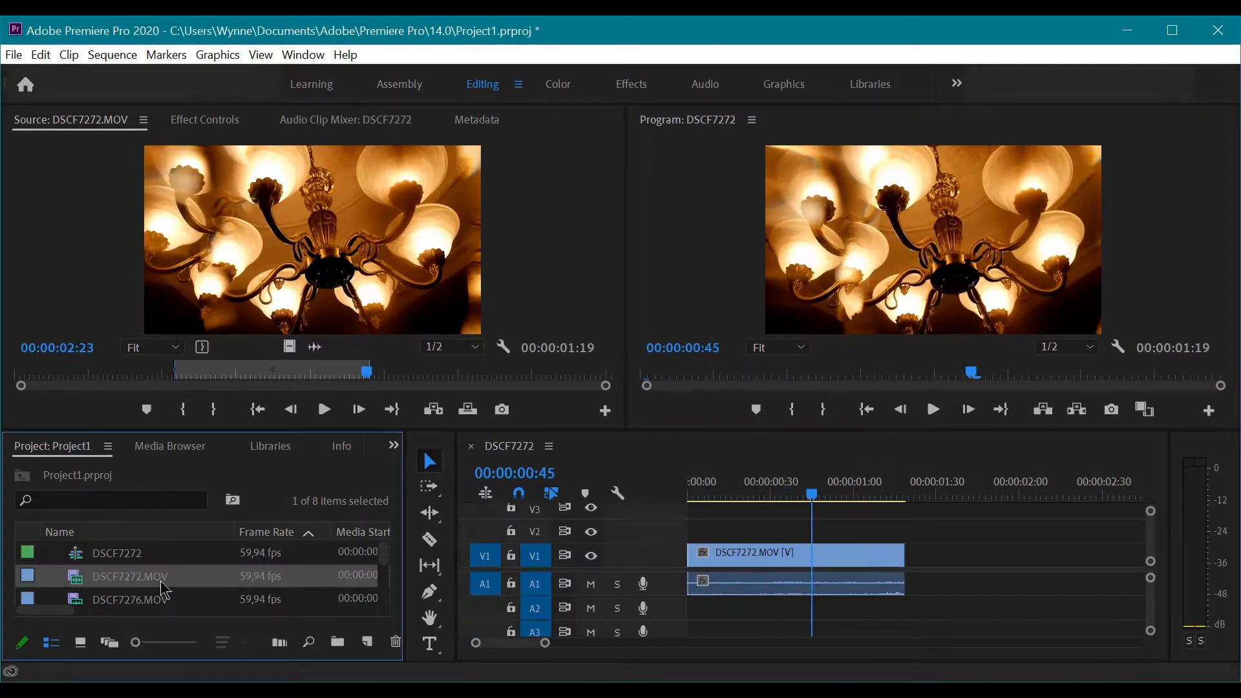
pyautogui.scroll(-1, 168, 590)
pyautogui.click(170, 578)
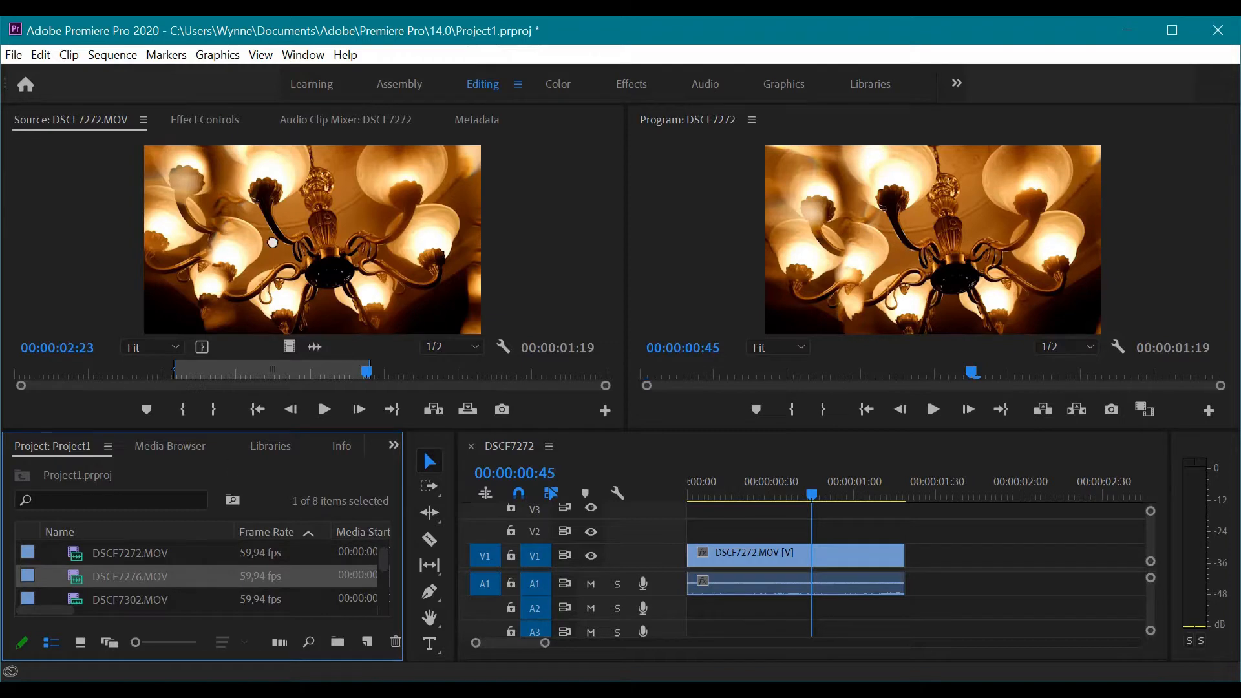
pyautogui.moveTo(273, 243); pyautogui.dragTo(292, 225)
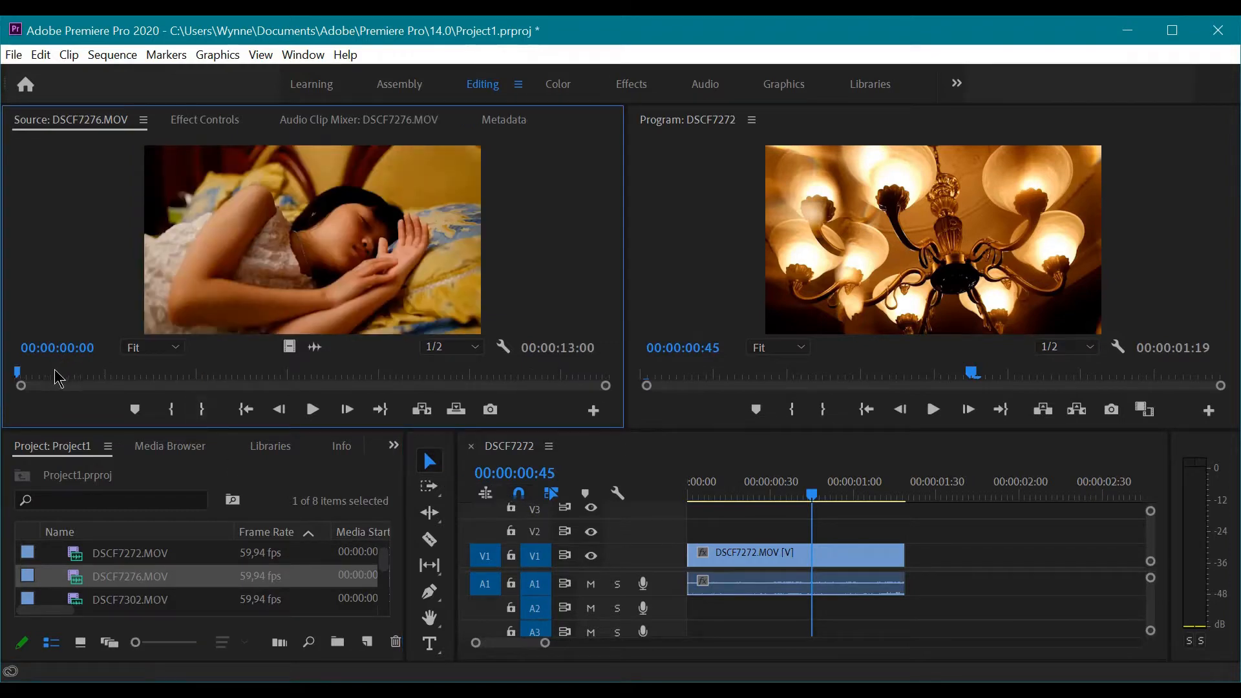
pyautogui.moveTo(21, 373); pyautogui.dragTo(60, 380)
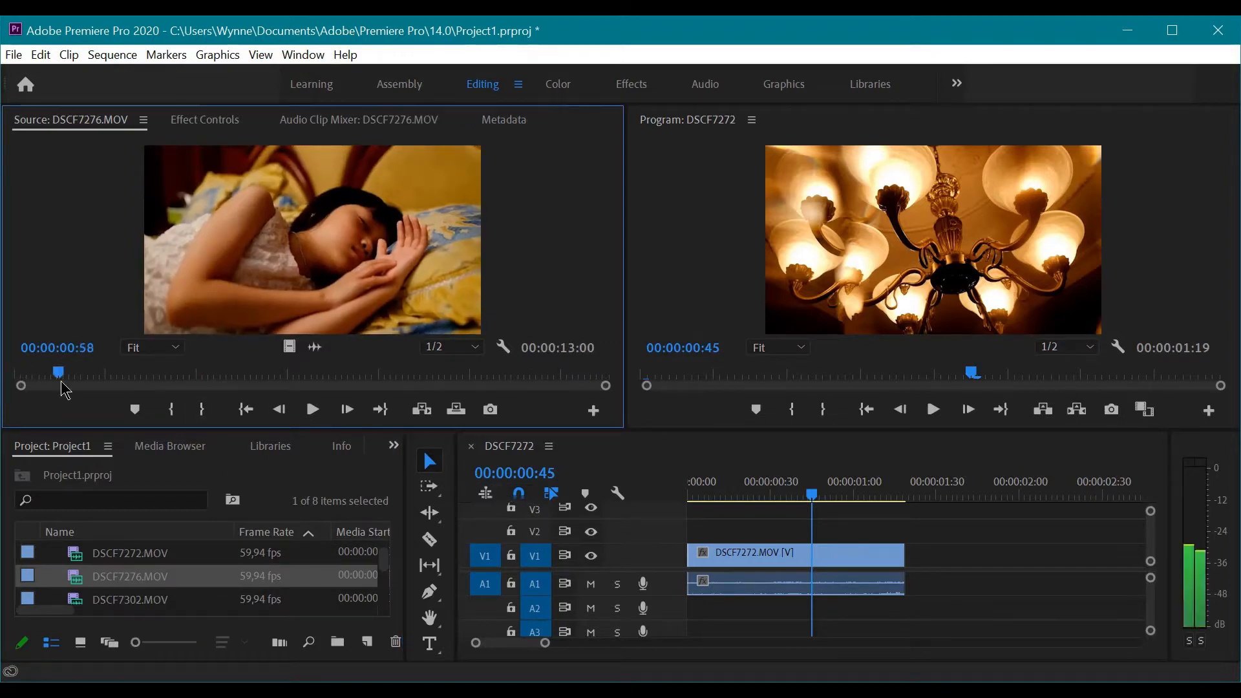
pyautogui.click(315, 412)
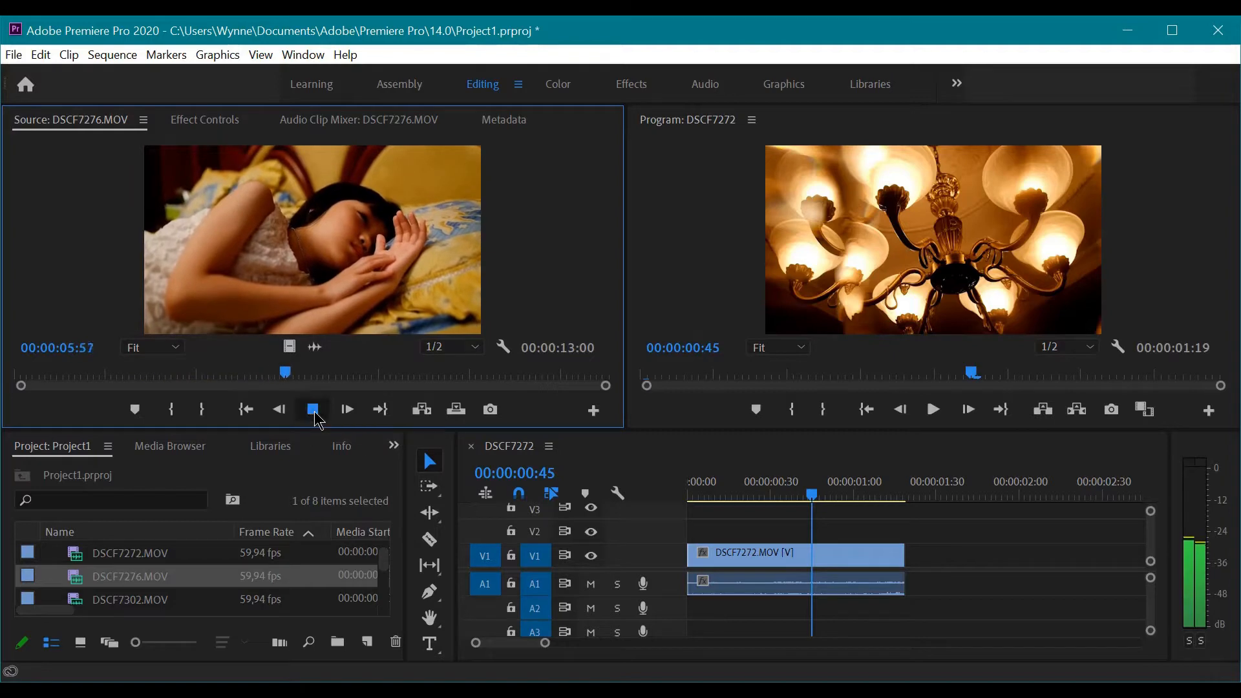
pyautogui.click(315, 414)
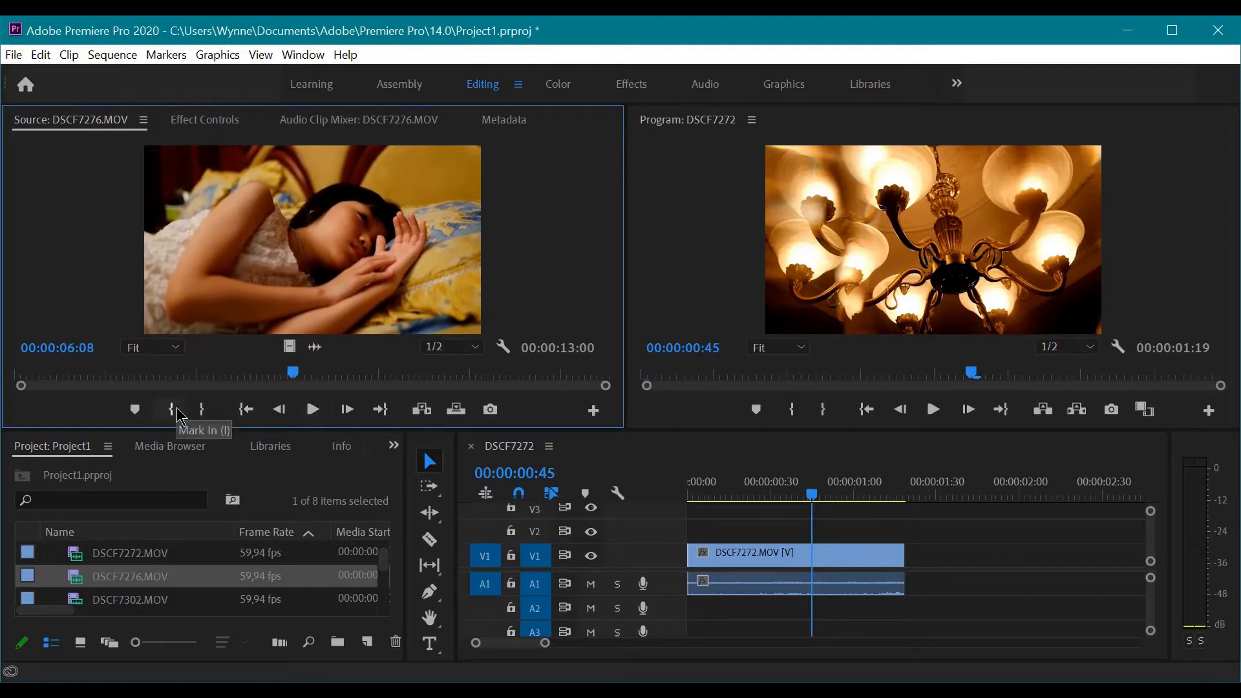
# Step: Mark DSCF7276.MOV from 00:00:06:08 to 00:00:12:13 and place that range on V1 directly after the chandelier clip
pyautogui.click(172, 410)
pyautogui.click(323, 416)
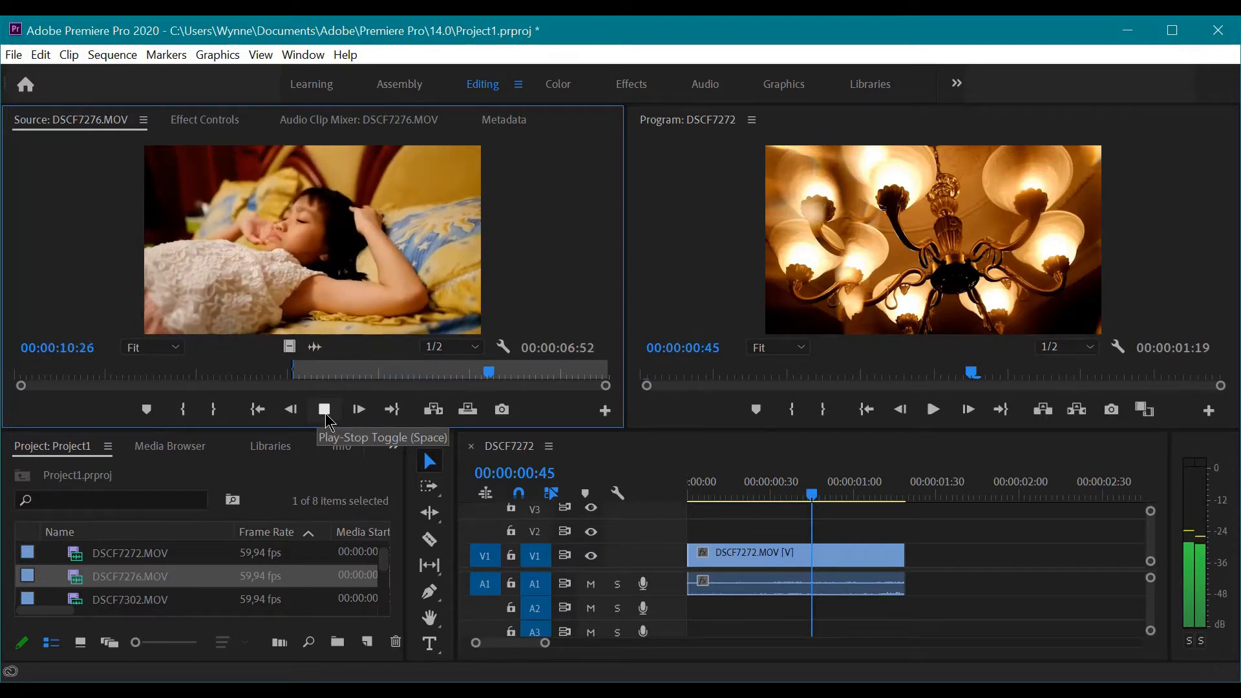
pyautogui.click(324, 411)
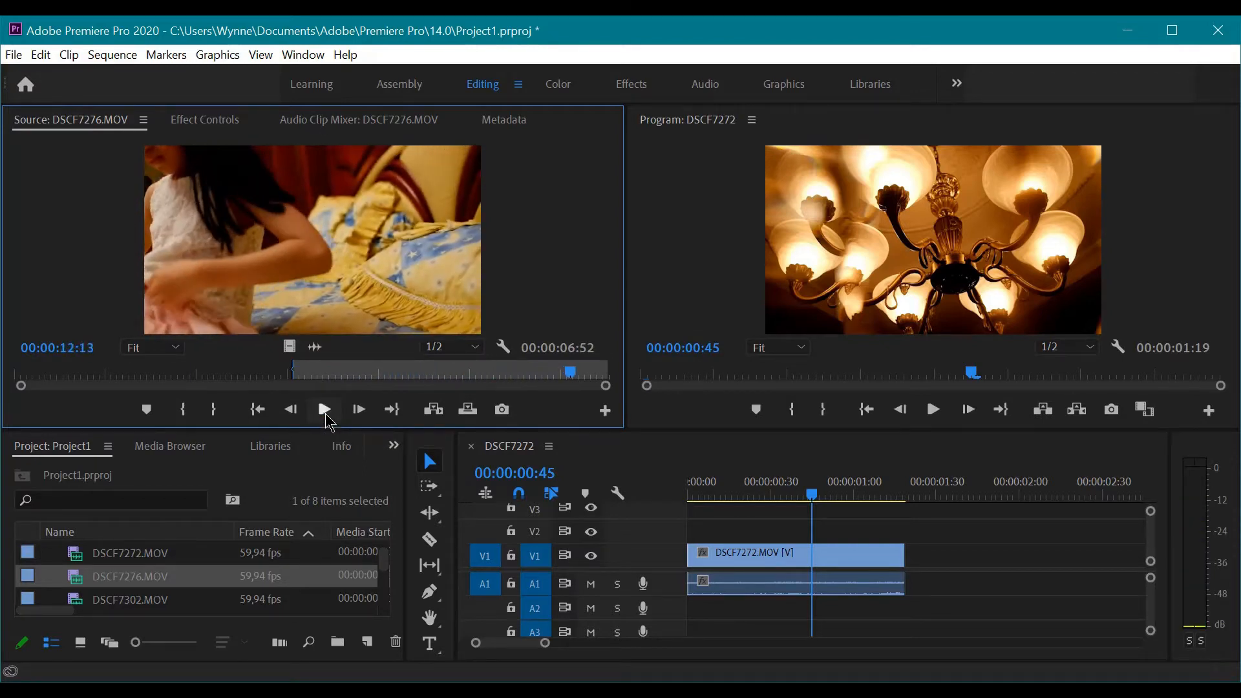
pyautogui.click(214, 410)
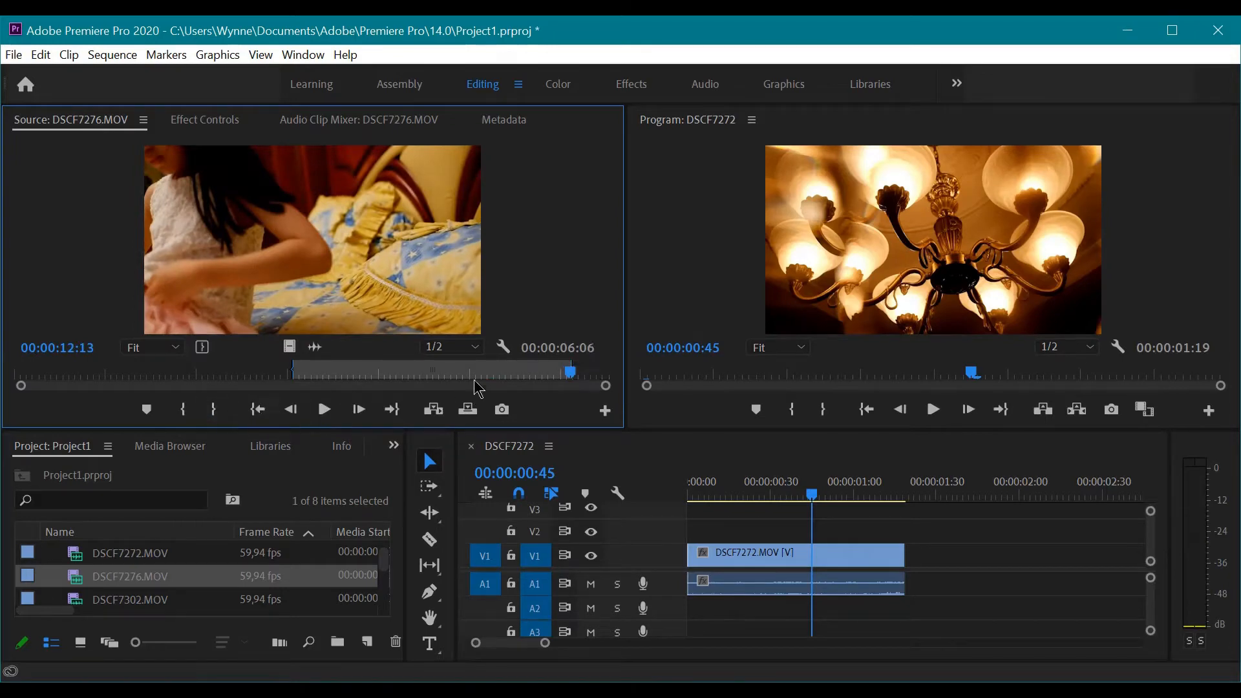
pyautogui.moveTo(343, 228); pyautogui.dragTo(912, 557)
# Step: Mark DSCF7302.MOV from 00:00:03:12 to an Out point and append that range after DSCF7276.MOV in the sequence
pyautogui.doubleClick(166, 598)
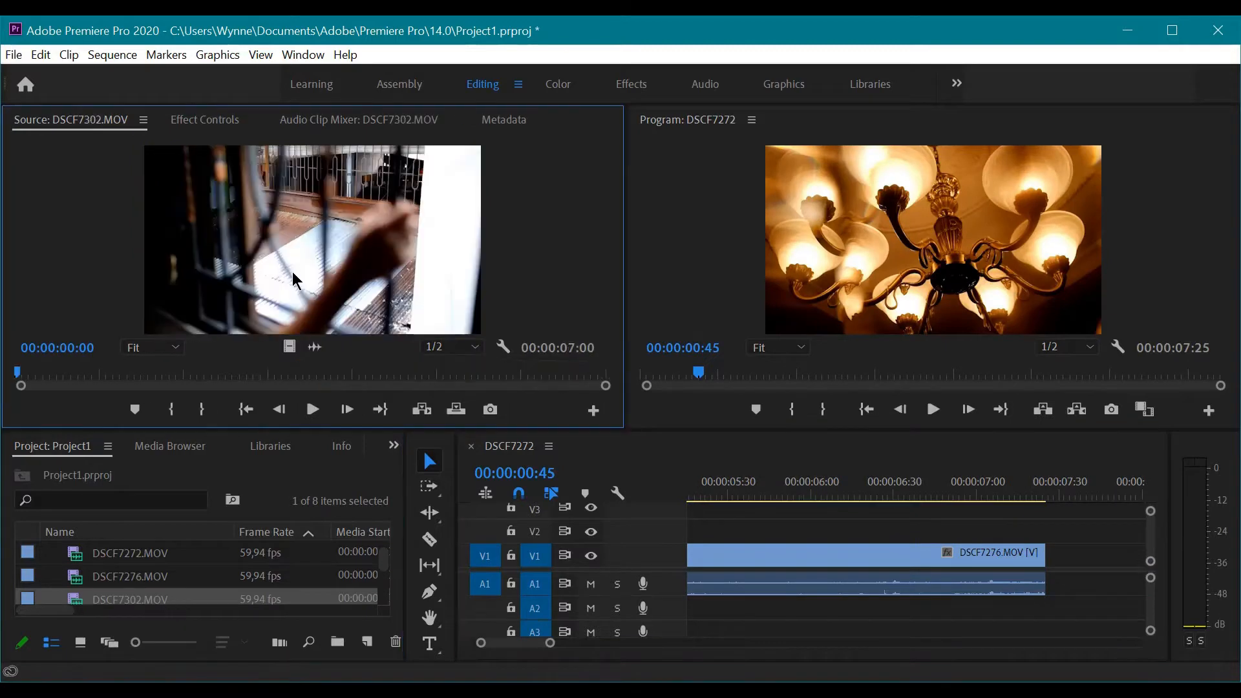
pyautogui.click(313, 410)
pyautogui.press('i')
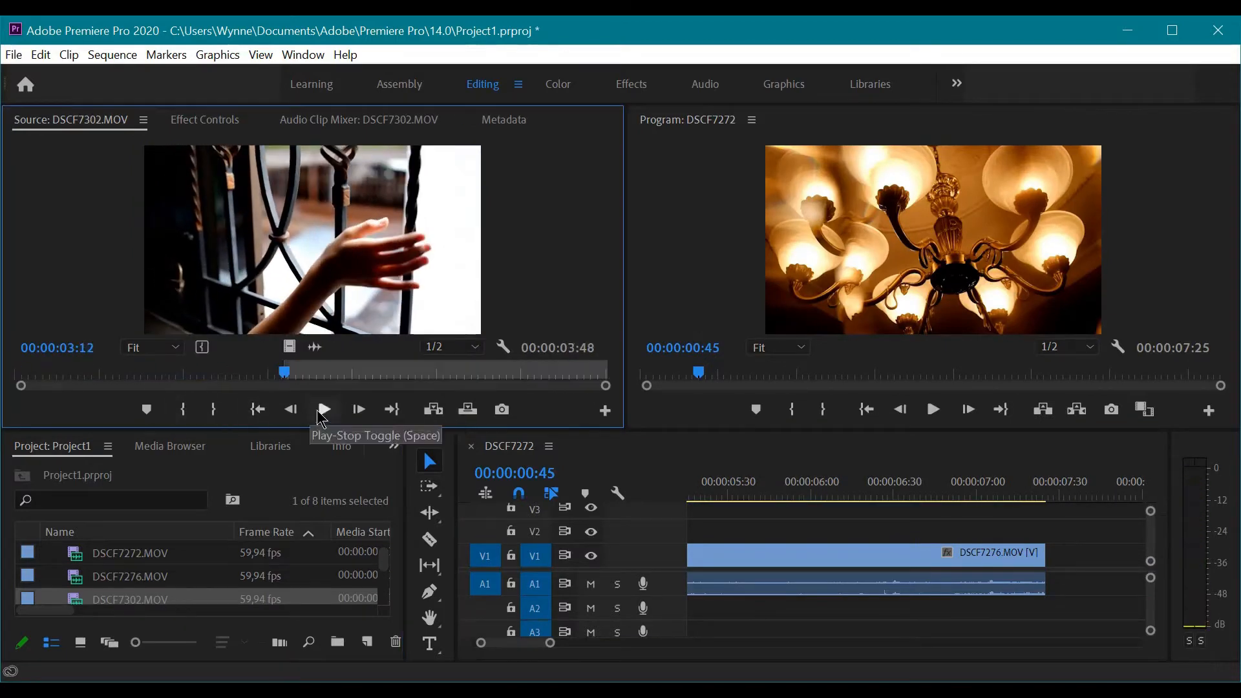
pyautogui.press('o')
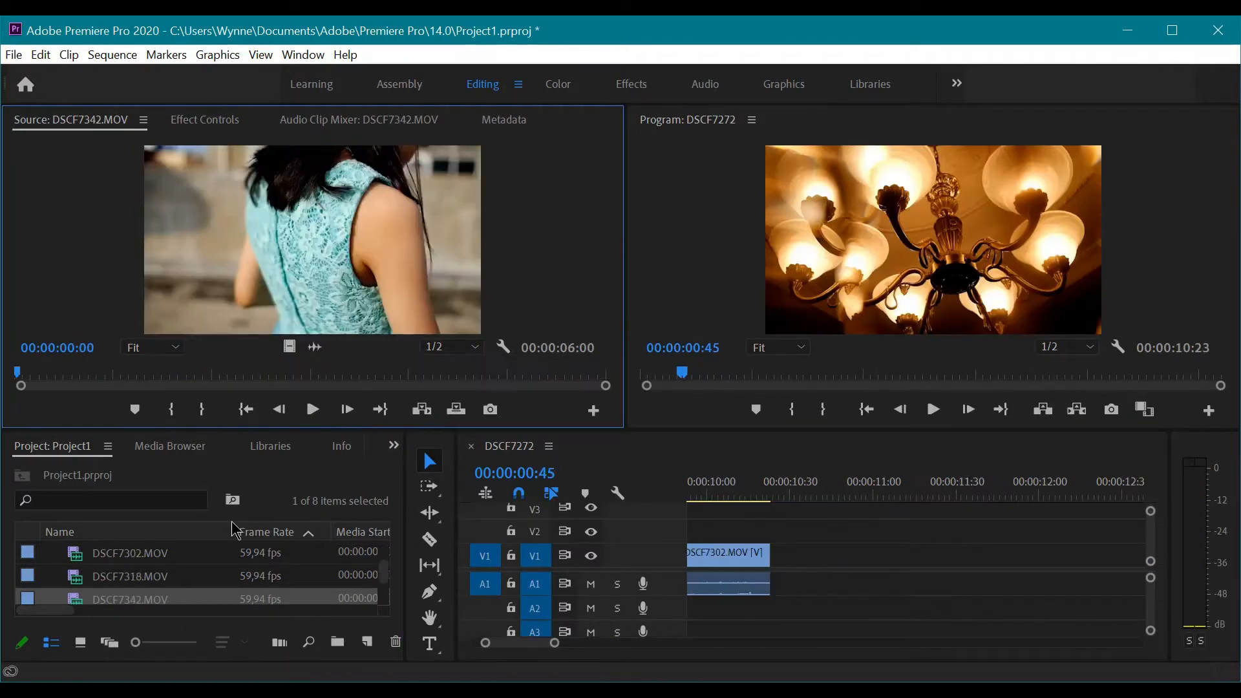
# Step: Preview DSCF7342.MOV in the Source Monitor and mark its In point at about 00:00:01:15
pyautogui.scroll(-1, 211, 578)
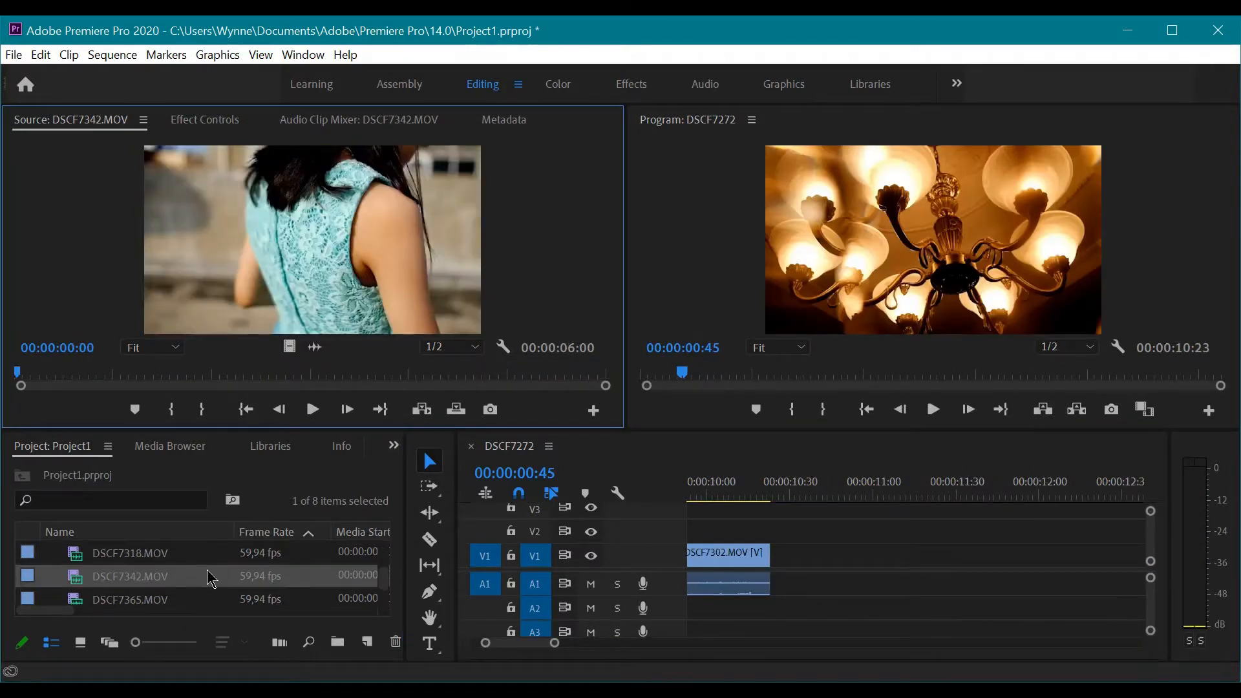
pyautogui.click(310, 409)
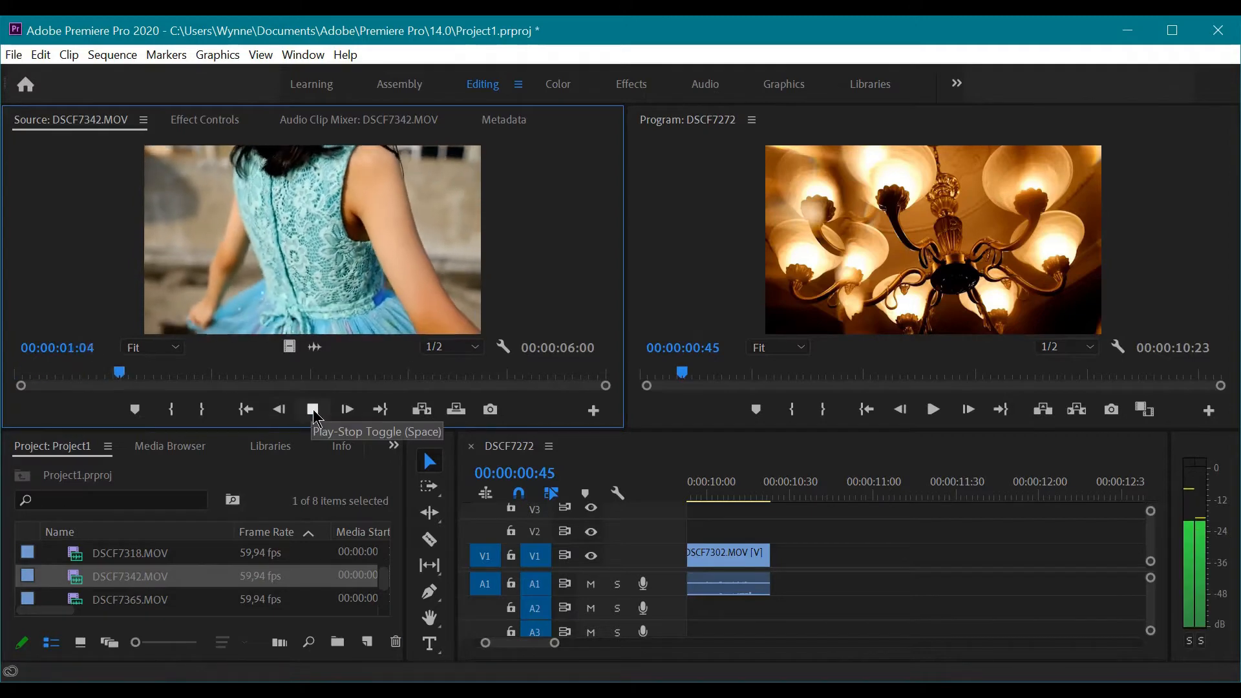
pyautogui.click(314, 410)
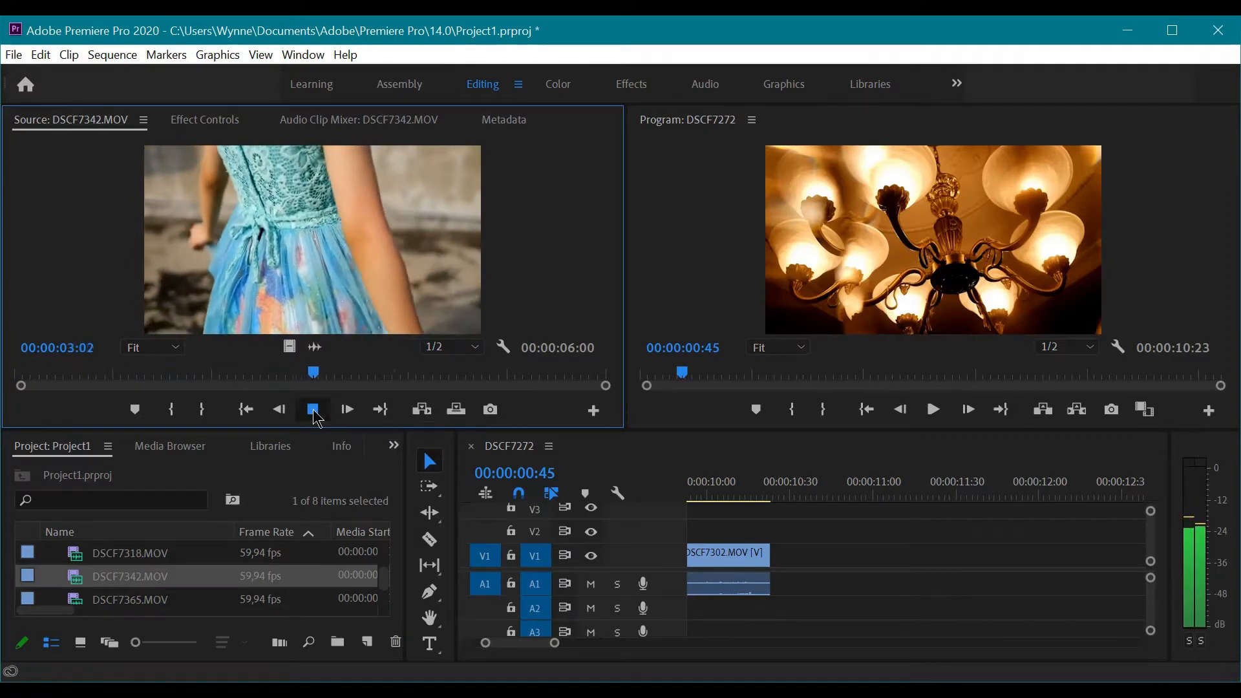
pyautogui.click(314, 411)
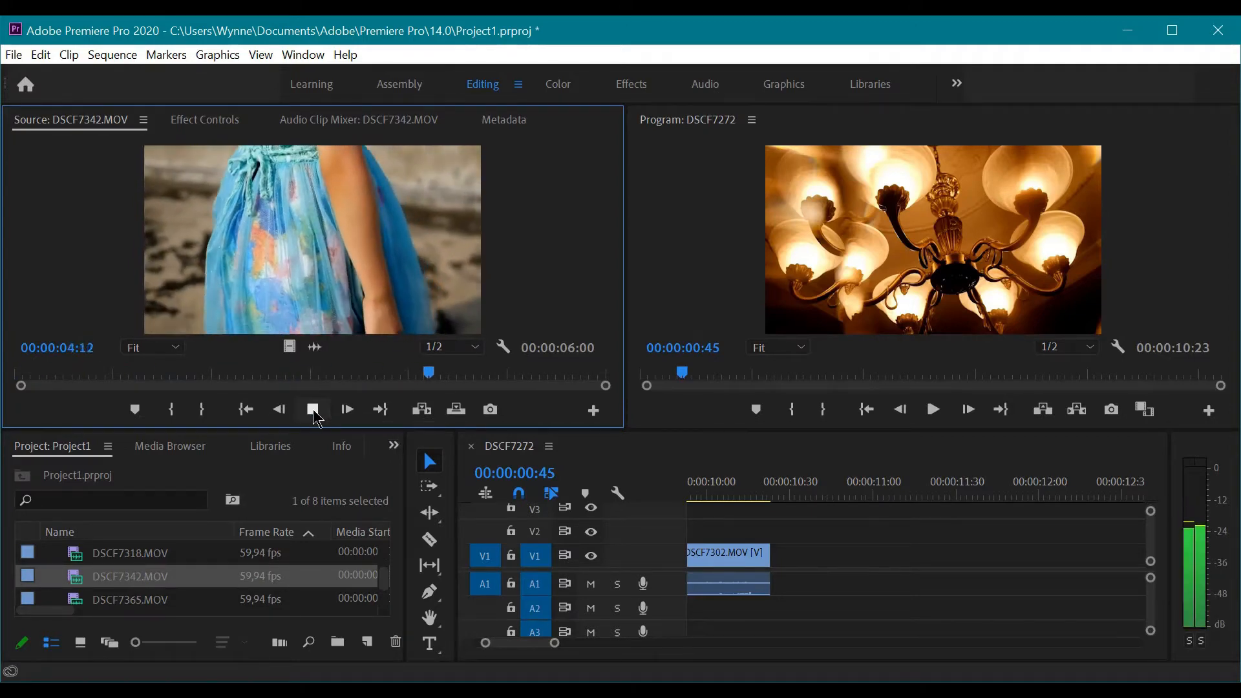
pyautogui.click(314, 411)
pyautogui.moveTo(459, 383); pyautogui.dragTo(359, 405)
pyautogui.click(171, 410)
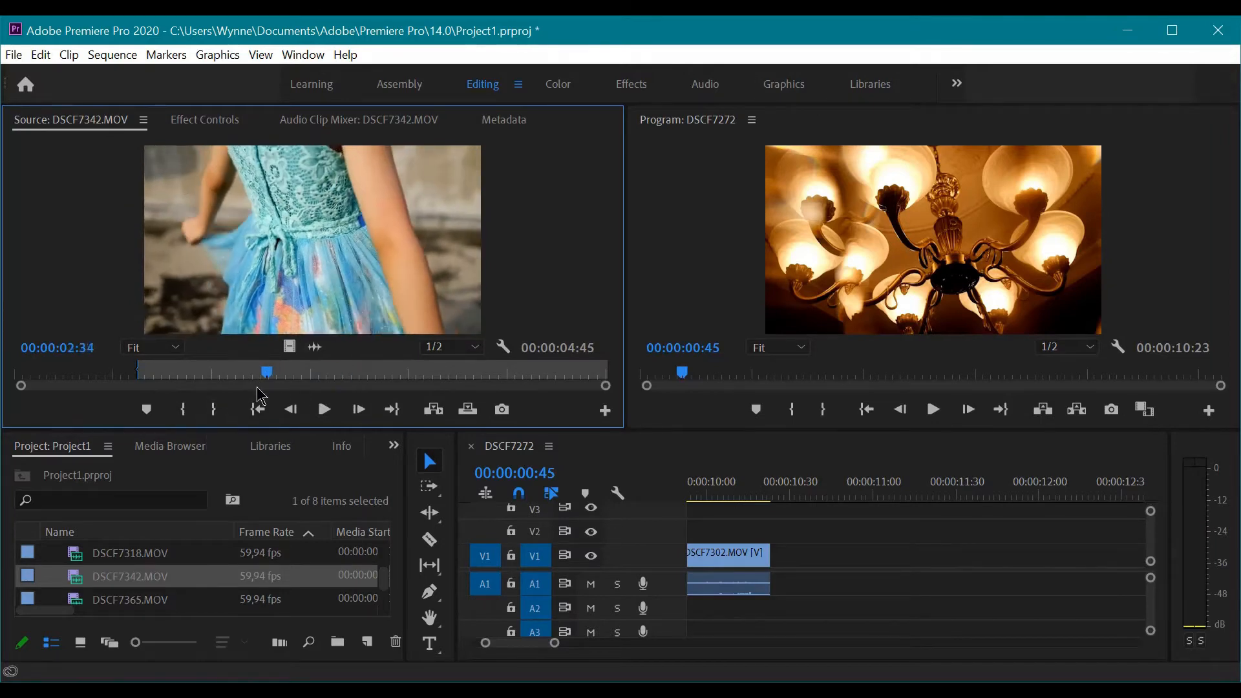
# Step: Mark the Out point of DSCF7342.MOV at about 00:00:02:34 and append the range after DSCF7302.MOV on V1
pyautogui.click(213, 410)
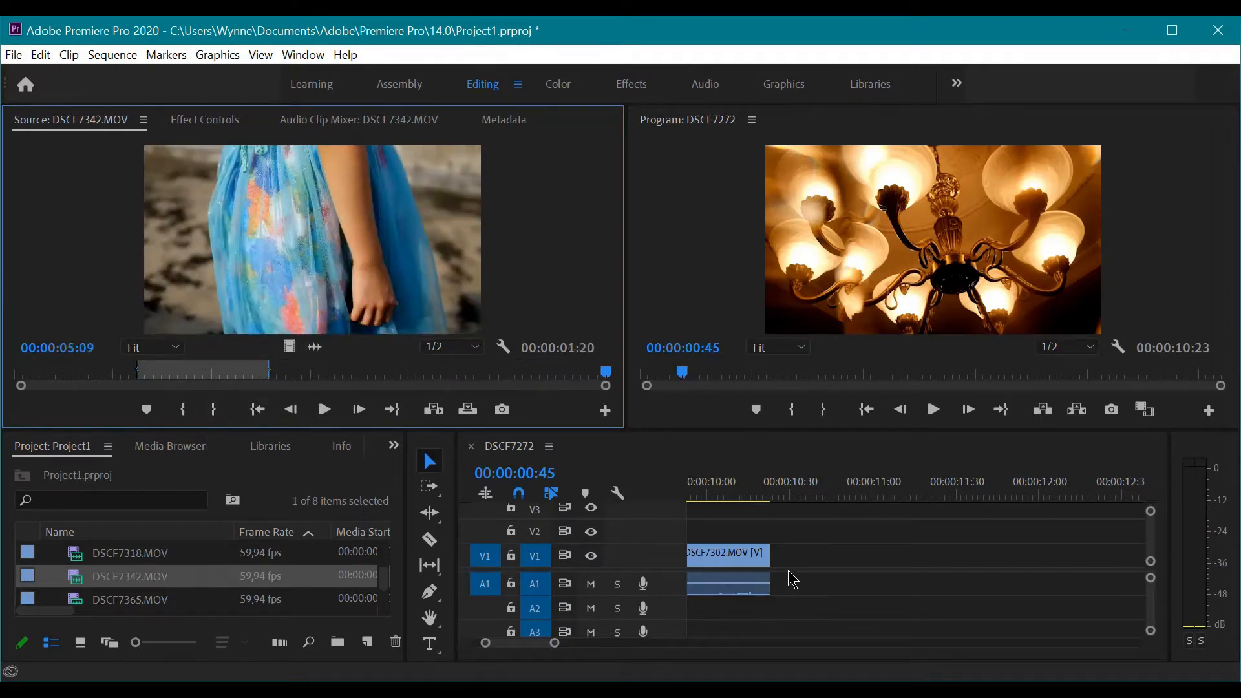
pyautogui.moveTo(442, 236); pyautogui.dragTo(771, 562)
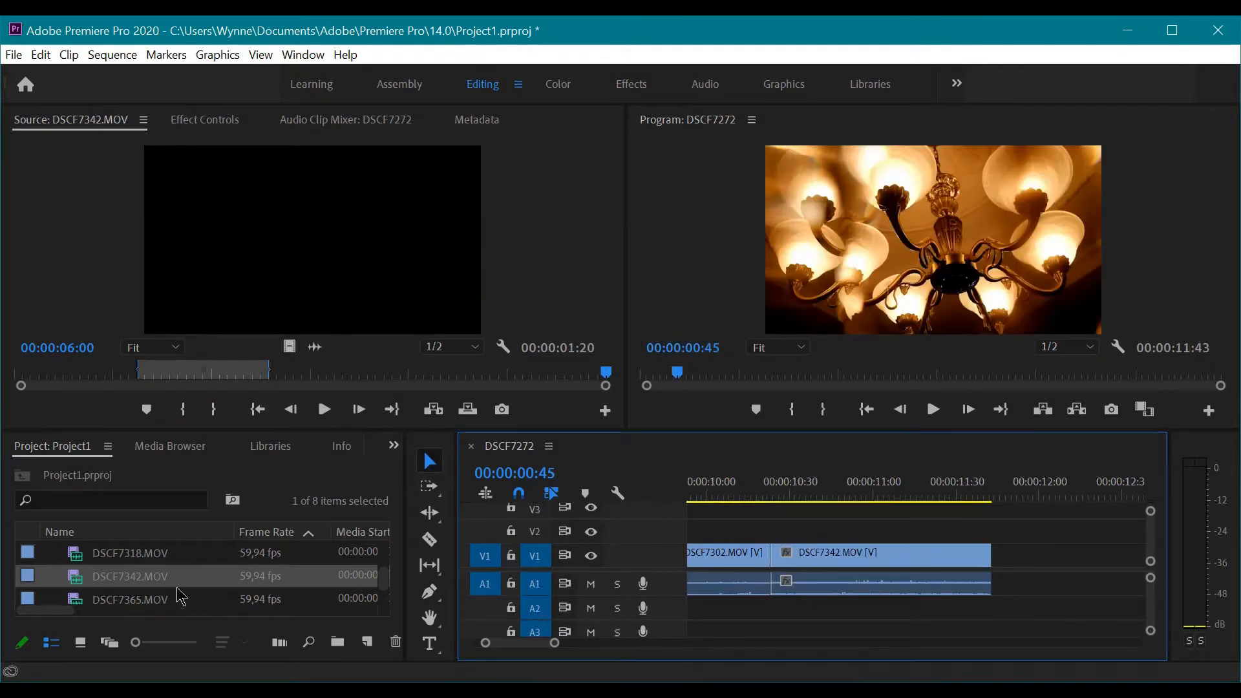
# Step: Load DSCF7365.MOV into the Source Monitor, preview it and mark its In point at 00:00:02:43
pyautogui.scroll(-1, 181, 596)
pyautogui.doubleClick(160, 576)
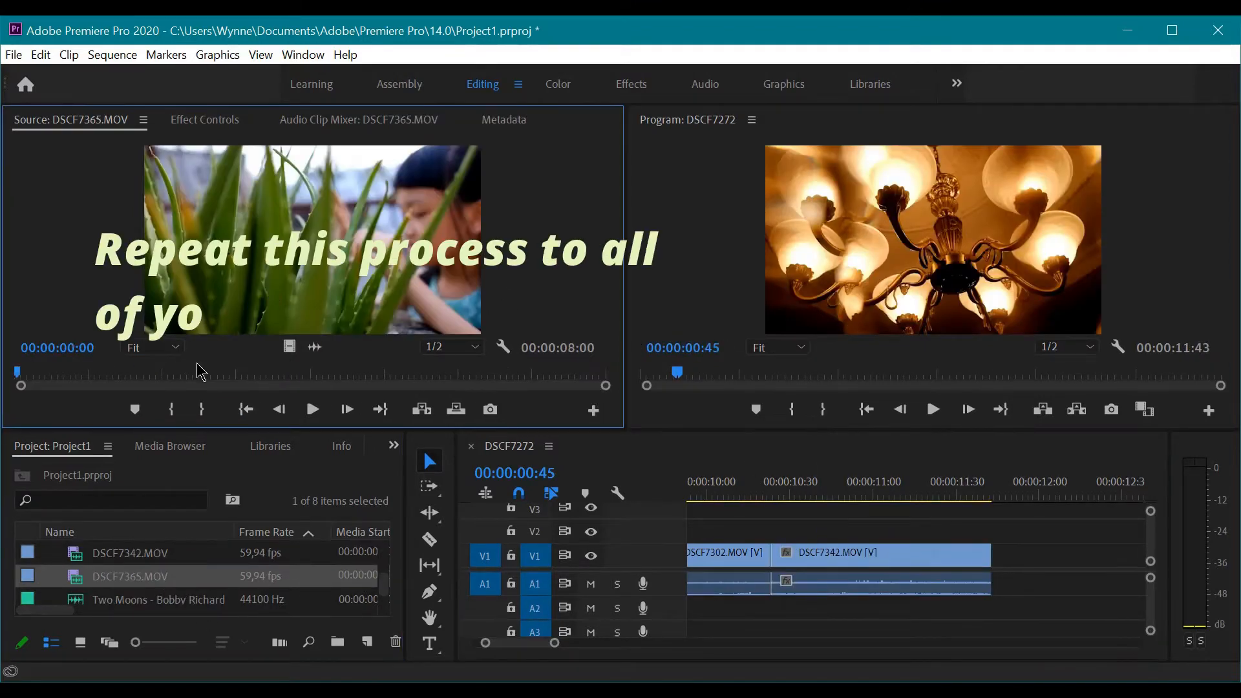
pyautogui.click(313, 409)
pyautogui.press('space')
pyautogui.press('i')
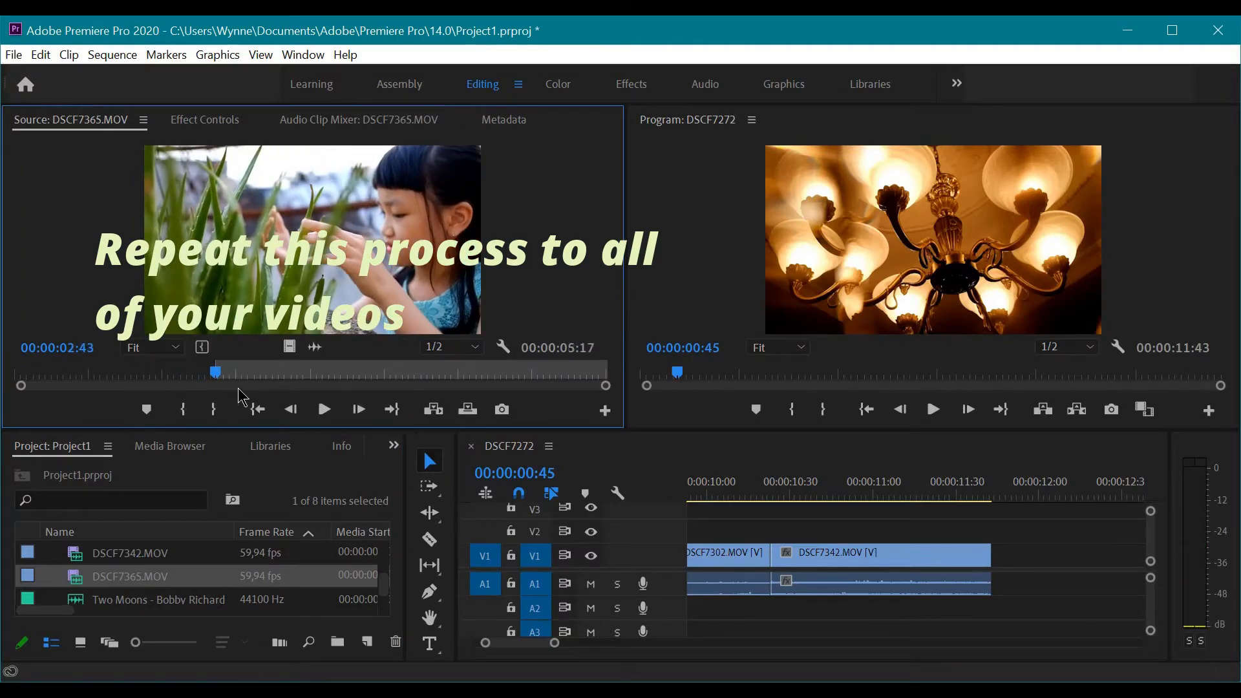
# Step: Mark an Out point for a 00:00:02:10 range of DSCF7365.MOV and place it on V1 directly after DSCF7342.MOV
pyautogui.click(324, 409)
pyautogui.click(324, 409)
pyautogui.click(214, 410)
pyautogui.click(324, 410)
pyautogui.moveTo(388, 258); pyautogui.dragTo(999, 545)
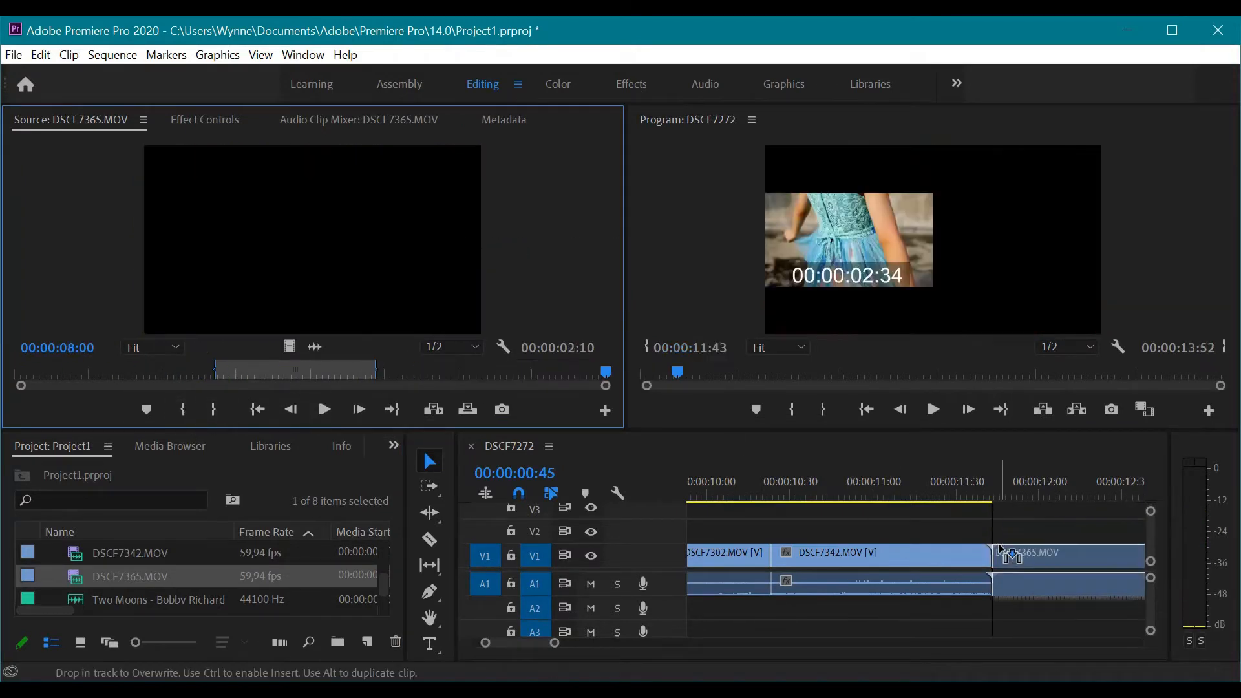
pyautogui.moveTo(999, 544); pyautogui.dragTo(999, 547)
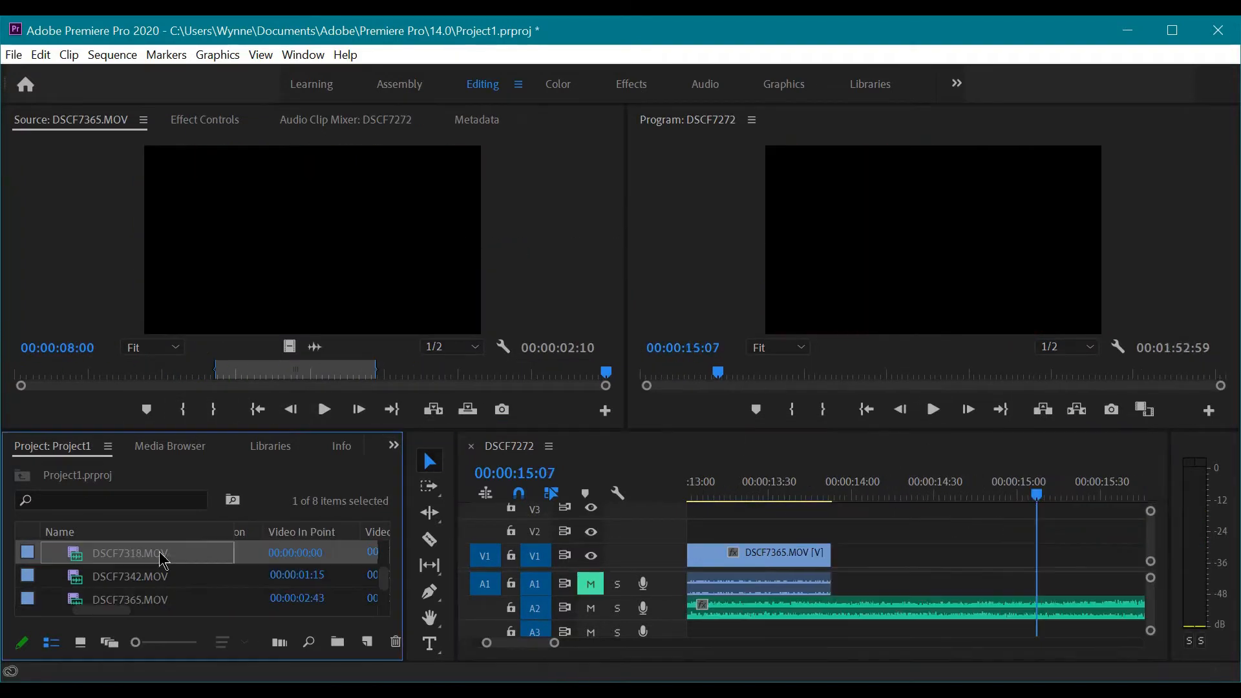
# Step: Mark DSCF7318.MOV from 00:00:02:43 to 00:00:04:41 in the Source Monitor and place that range on V1
pyautogui.doubleClick(161, 556)
pyautogui.click(313, 410)
pyautogui.click(145, 373)
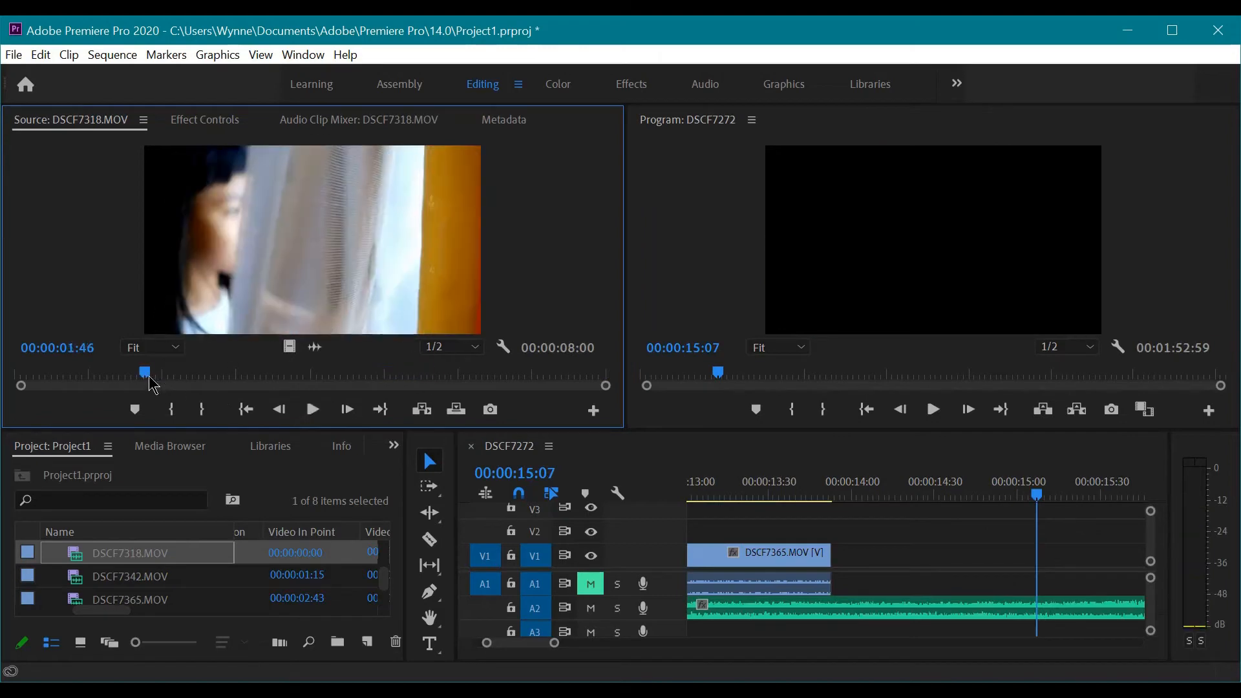
pyautogui.moveTo(148, 377); pyautogui.dragTo(360, 389)
pyautogui.press('i')
pyautogui.press('o')
pyautogui.moveTo(537, 644); pyautogui.dragTo(531, 647)
pyautogui.moveTo(291, 258); pyautogui.dragTo(921, 540)
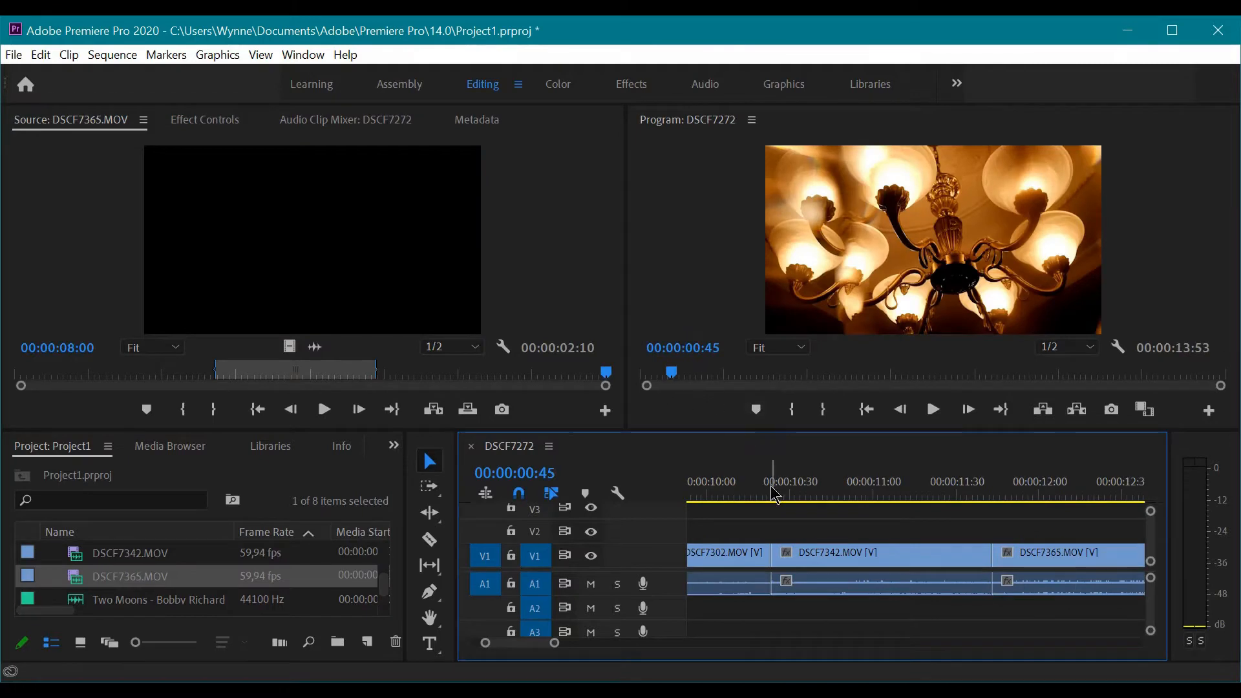
# Step: Play the sequence from its beginning to review the assembled clips
pyautogui.moveTo(776, 495); pyautogui.dragTo(695, 495)
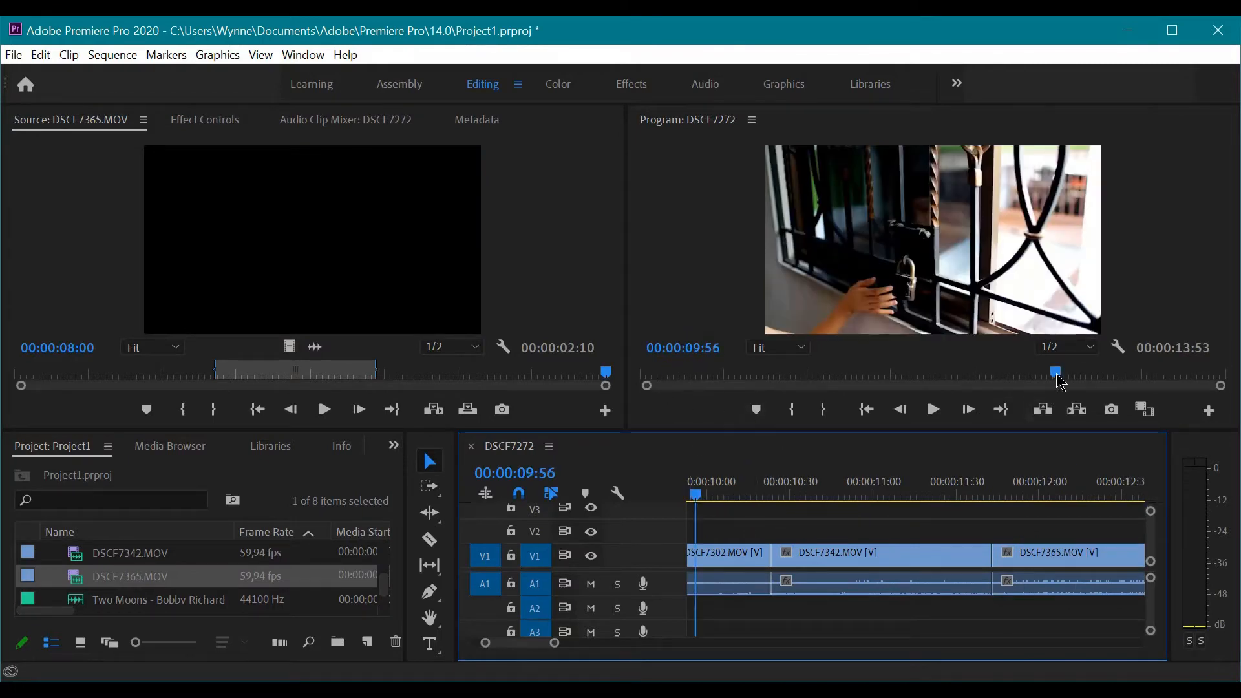
pyautogui.moveTo(1062, 382); pyautogui.dragTo(531, 403)
pyautogui.click(935, 410)
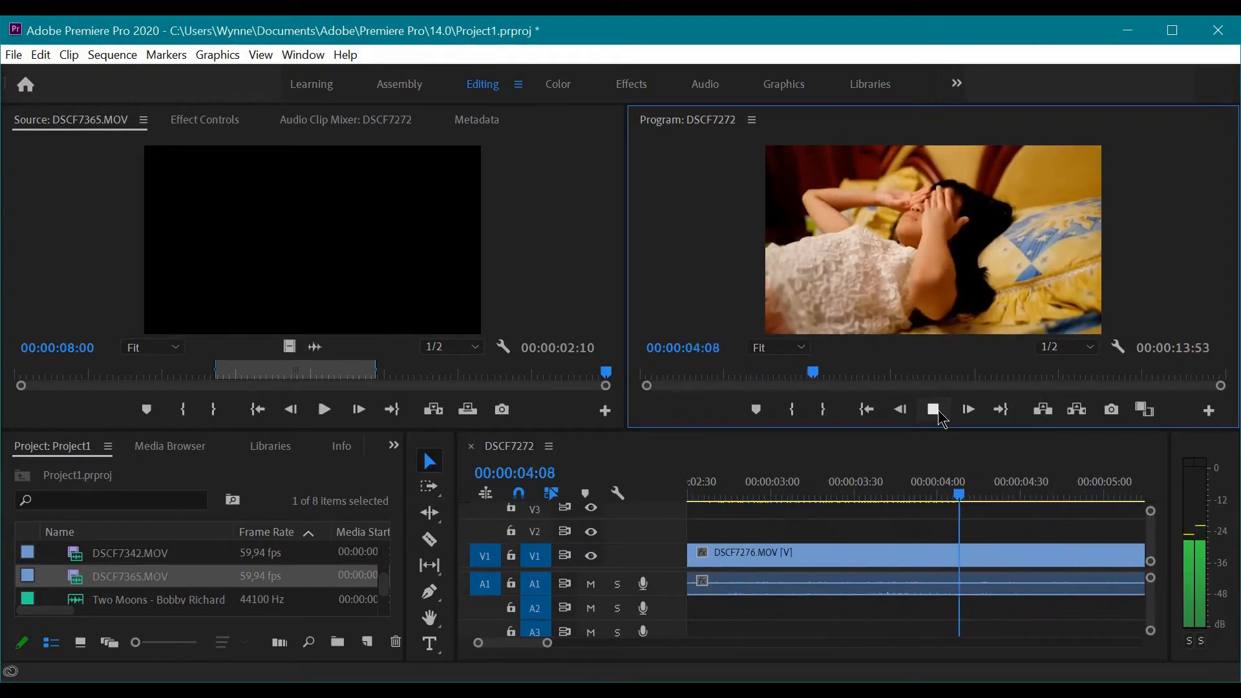
pyautogui.click(934, 410)
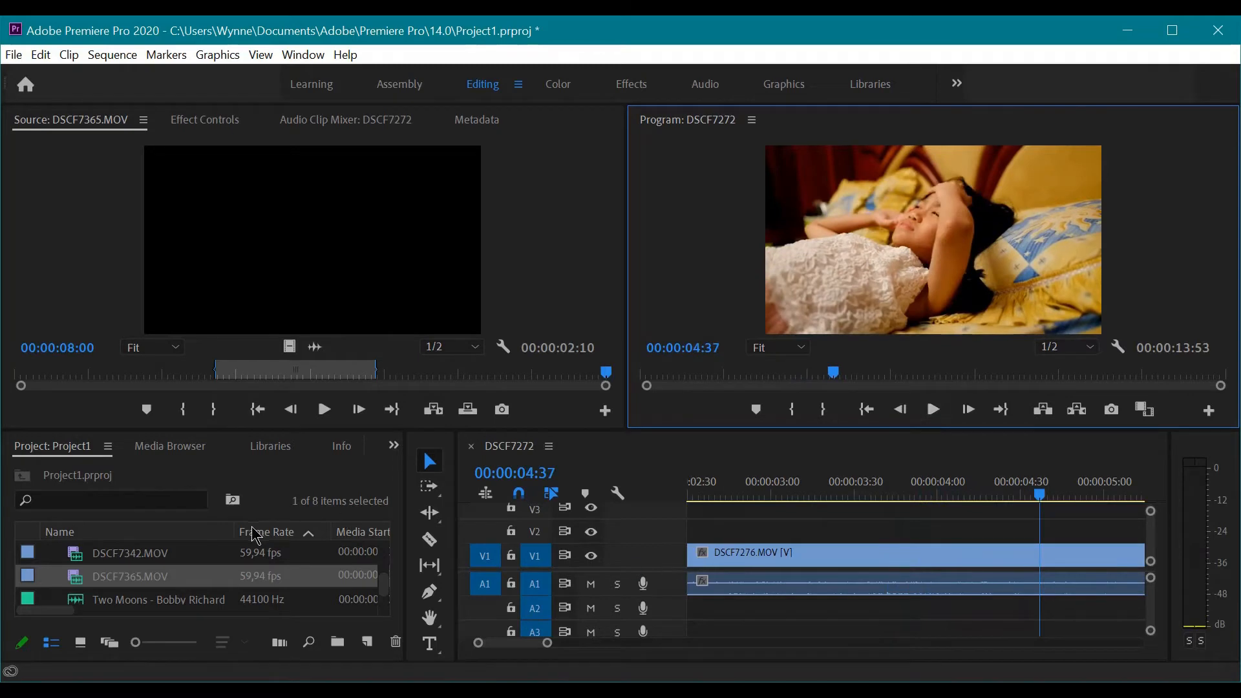
# Step: Place the Two Moons - Bobby Richard music on audio track A2 at the start of the sequence
pyautogui.scroll(2, 778, 588)
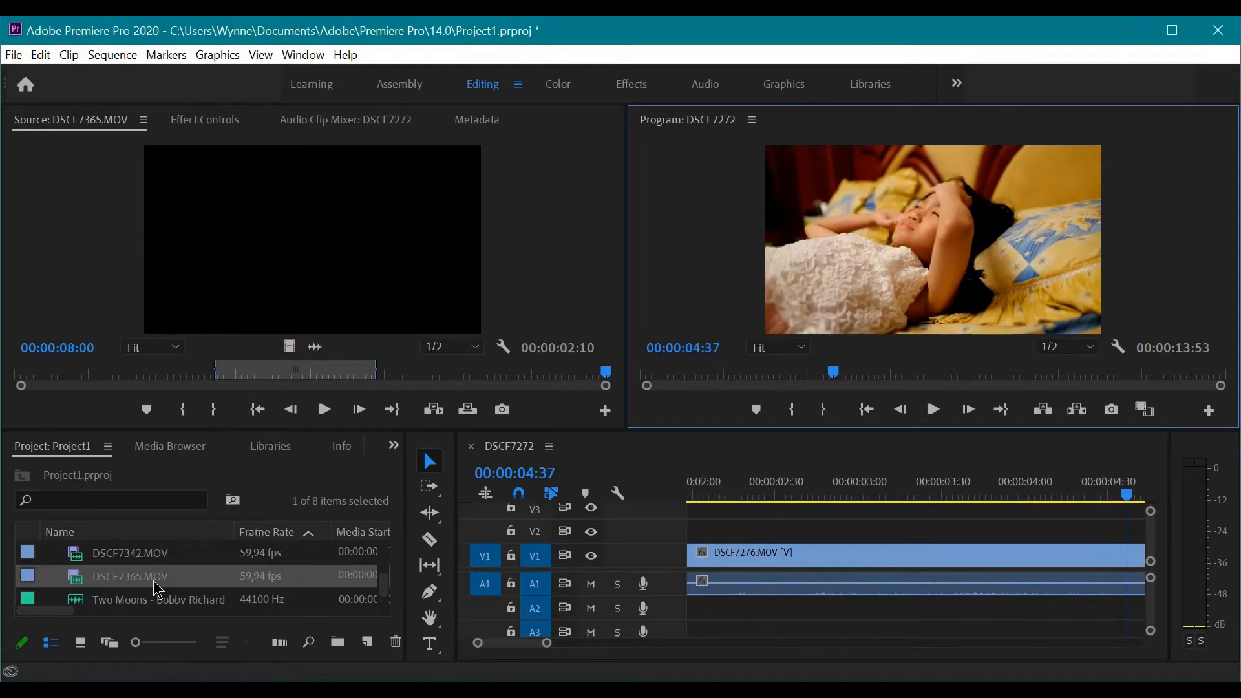
pyautogui.click(184, 604)
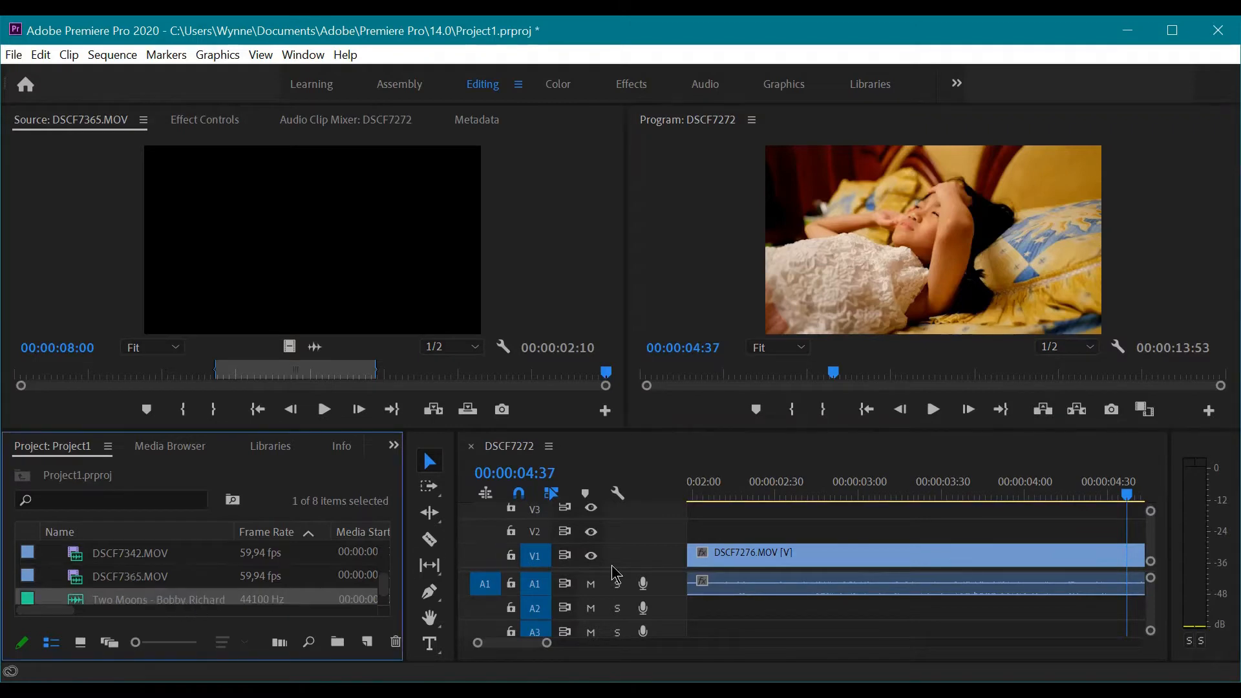
pyautogui.press('Tab')
pyautogui.scroll(-2, 715, 614)
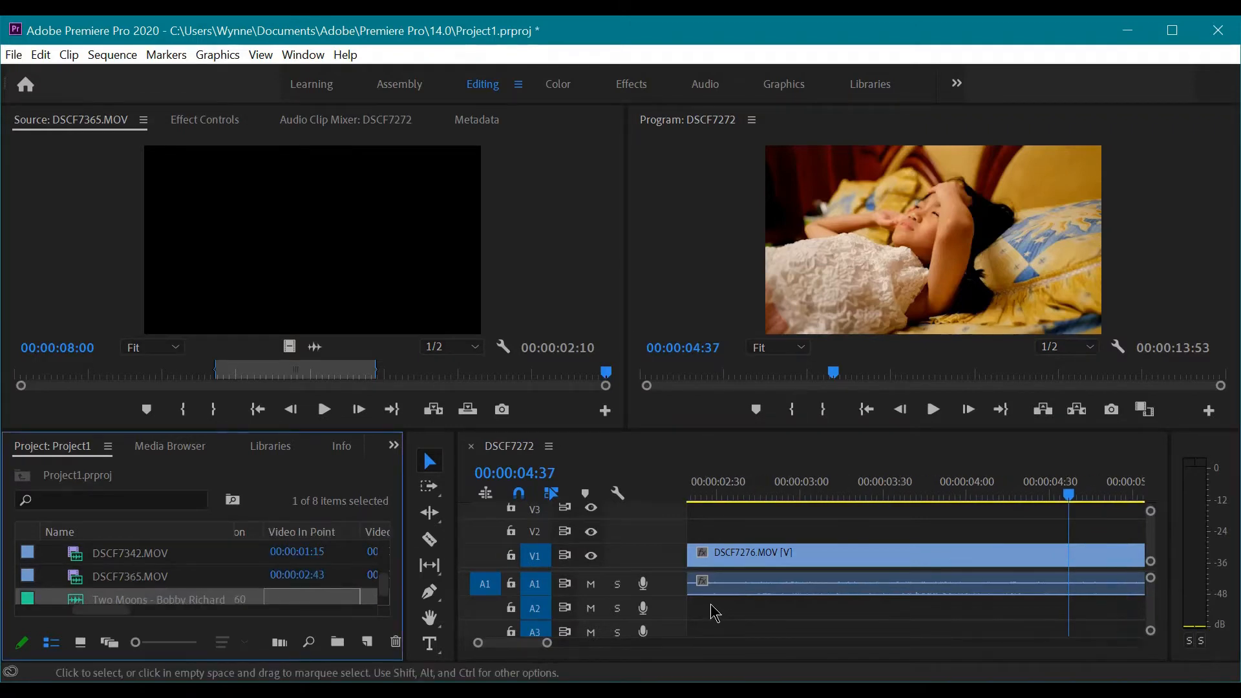
pyautogui.scroll(3, 713, 612)
pyautogui.moveTo(188, 608); pyautogui.dragTo(682, 608)
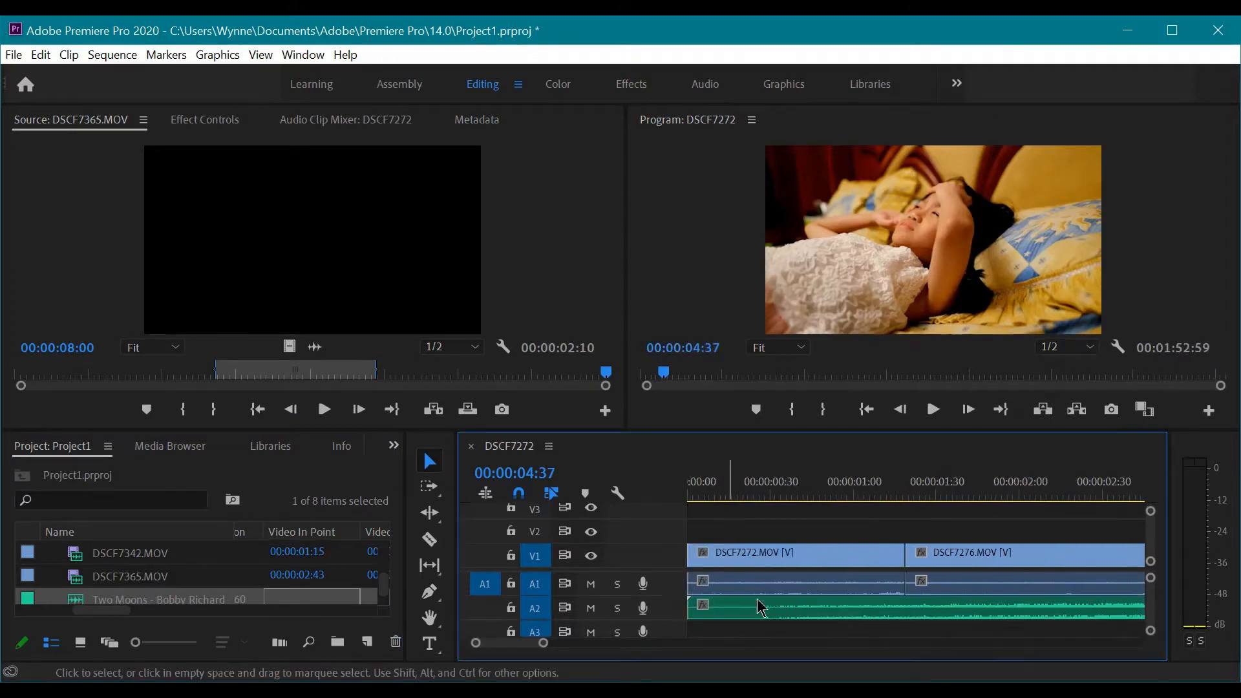
# Step: Play the sequence from the start to hear the music together with the clips' original sound
pyautogui.moveTo(664, 374); pyautogui.dragTo(608, 388)
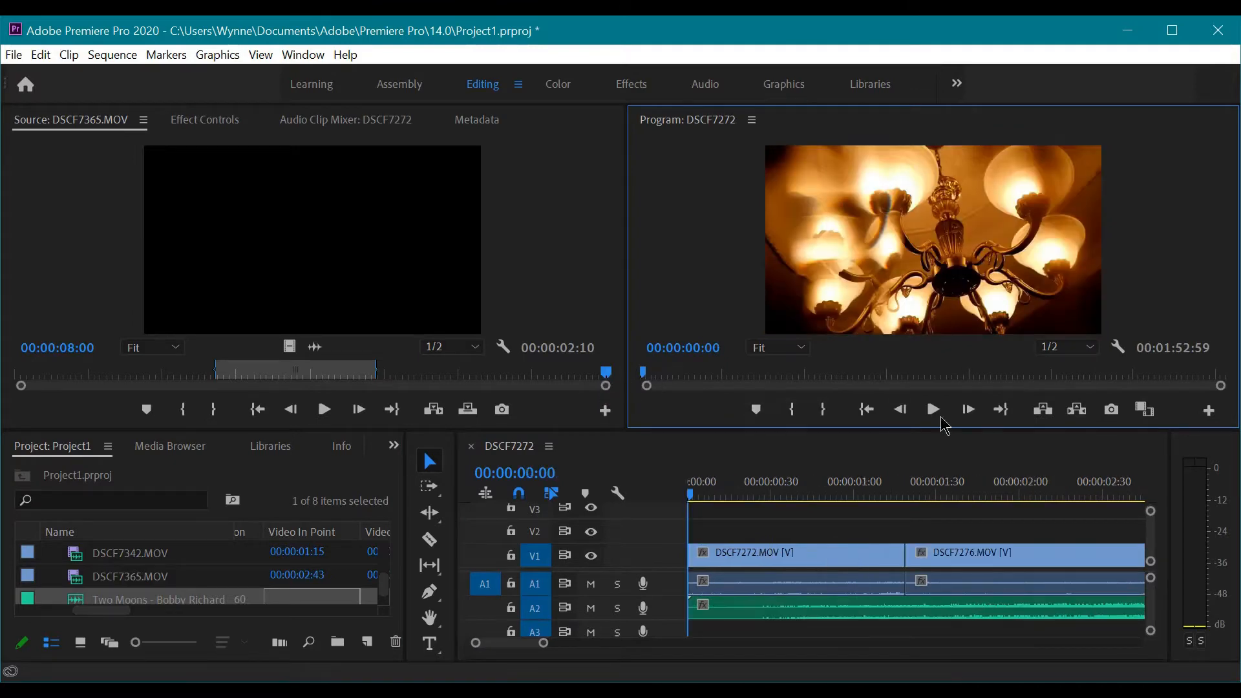
pyautogui.click(934, 409)
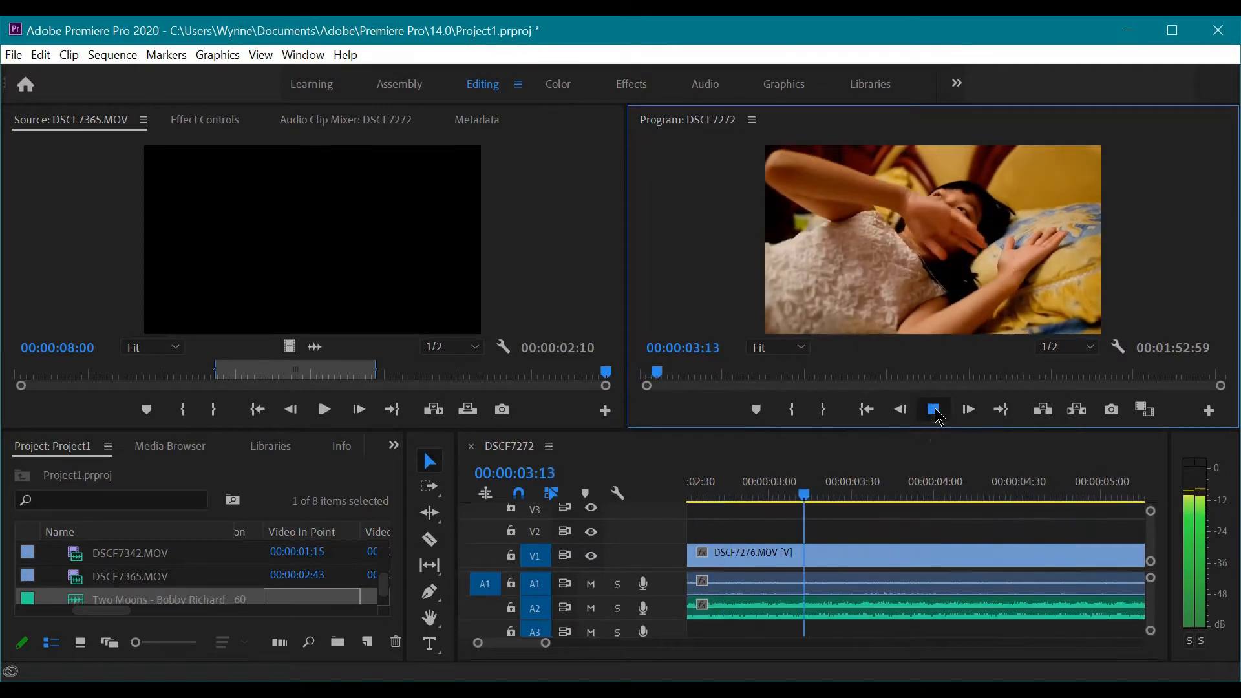
pyautogui.click(936, 414)
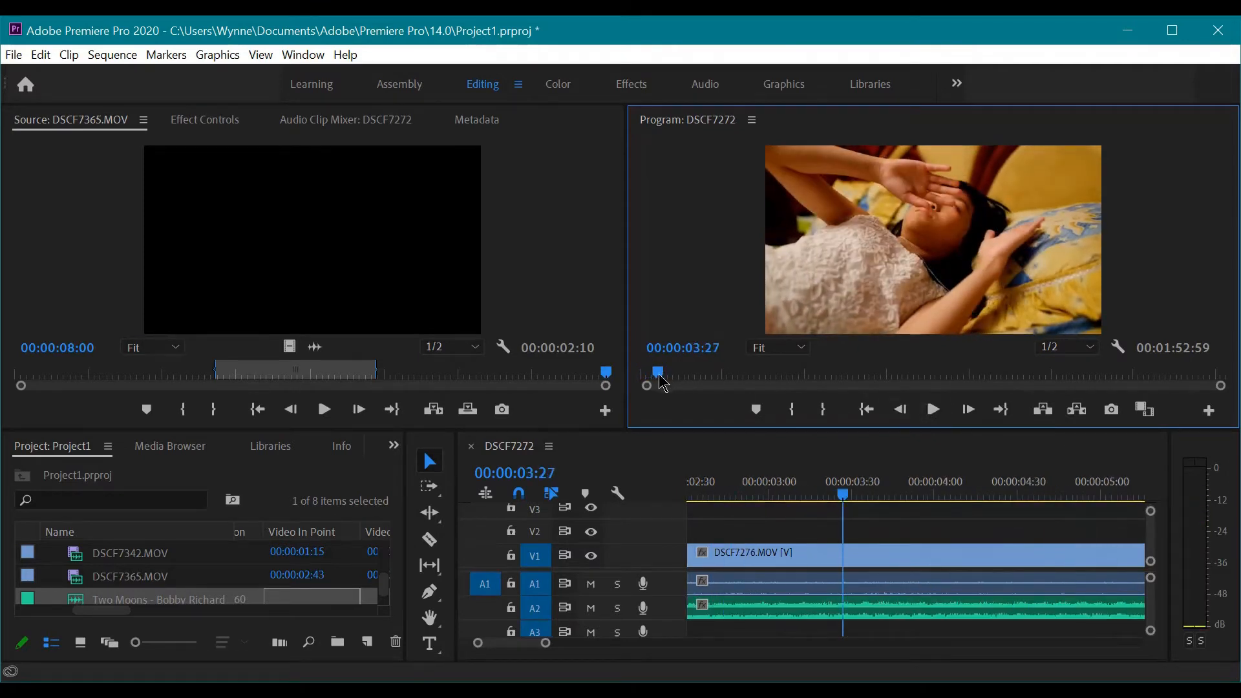
# Step: Mute audio track A1 with the clips' original sound and play the sequence from the start to check it
pyautogui.moveTo(658, 374); pyautogui.dragTo(584, 367)
pyautogui.click(747, 583)
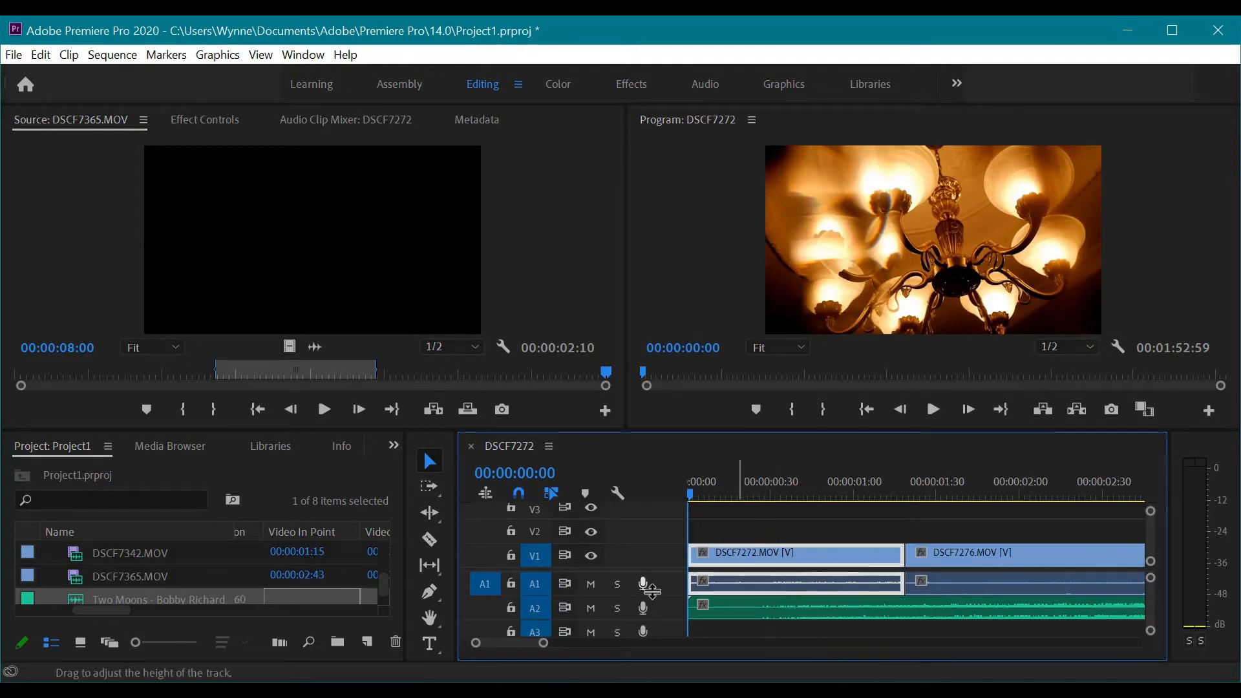
pyautogui.click(593, 589)
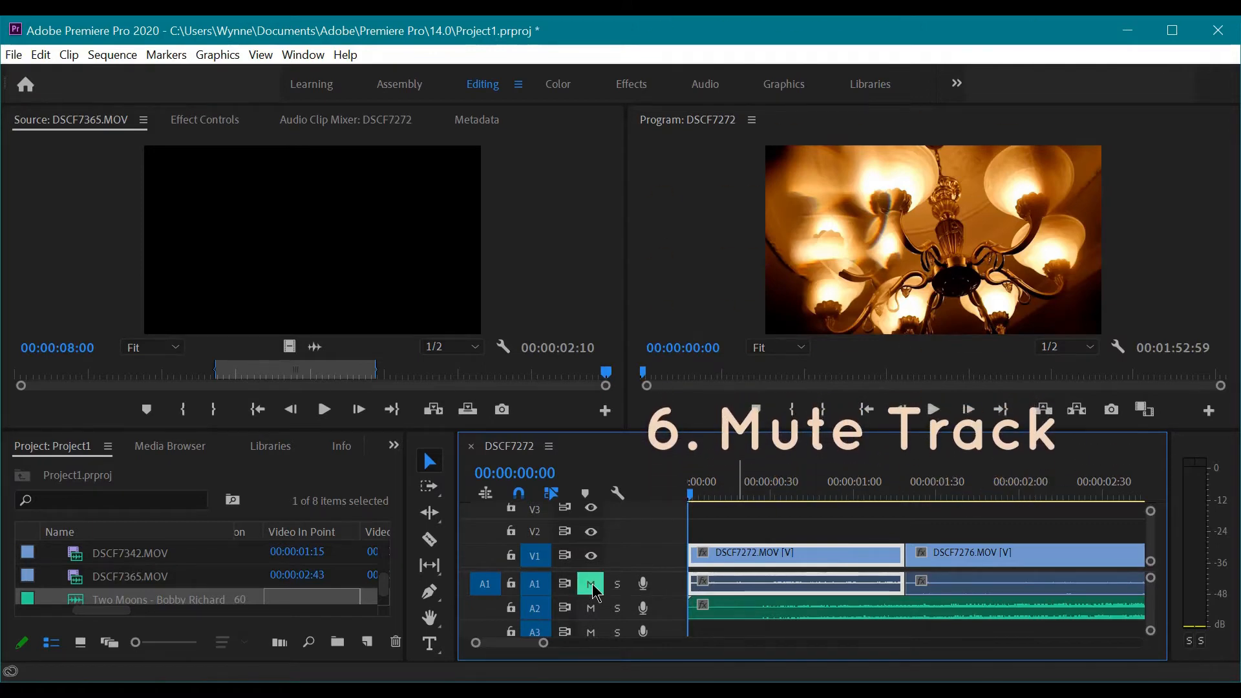
pyautogui.click(954, 565)
pyautogui.click(785, 584)
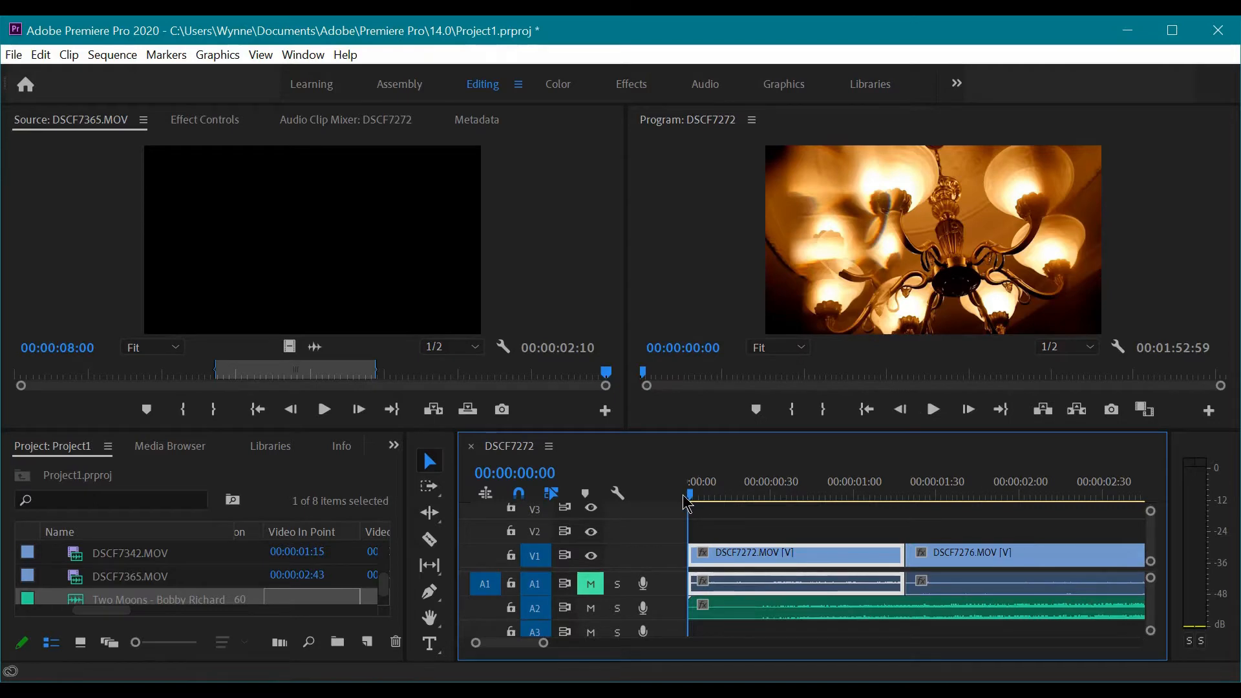
pyautogui.click(934, 410)
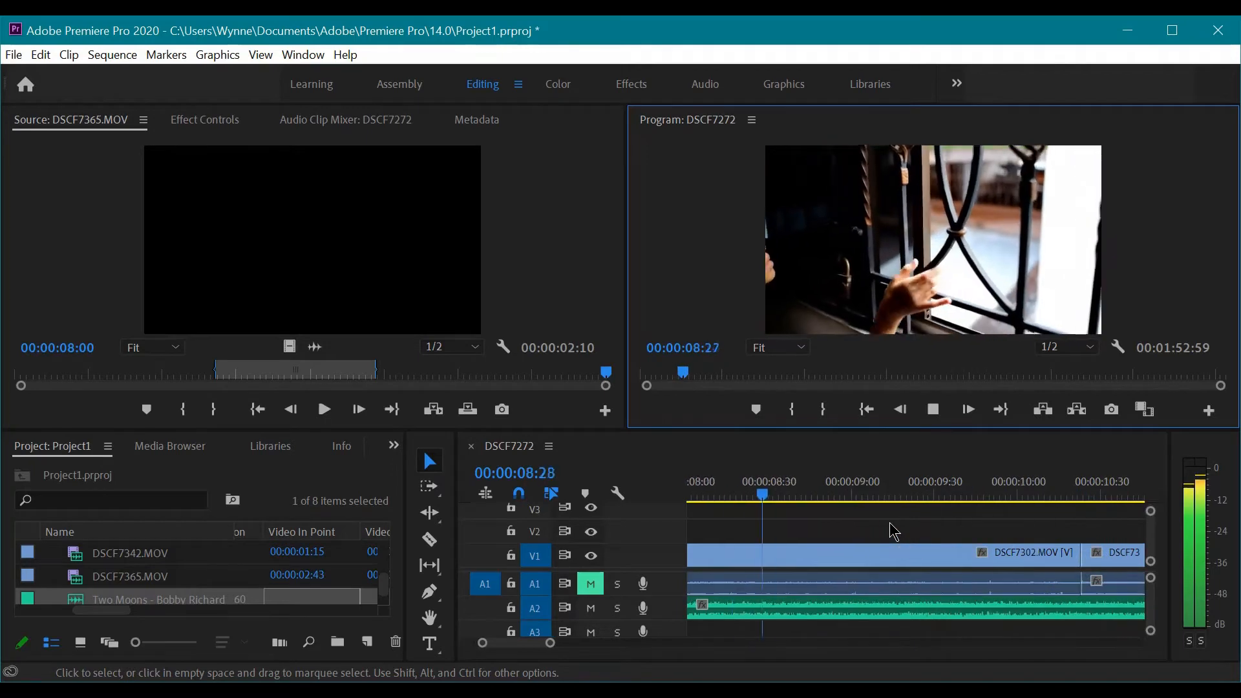
pyautogui.click(941, 419)
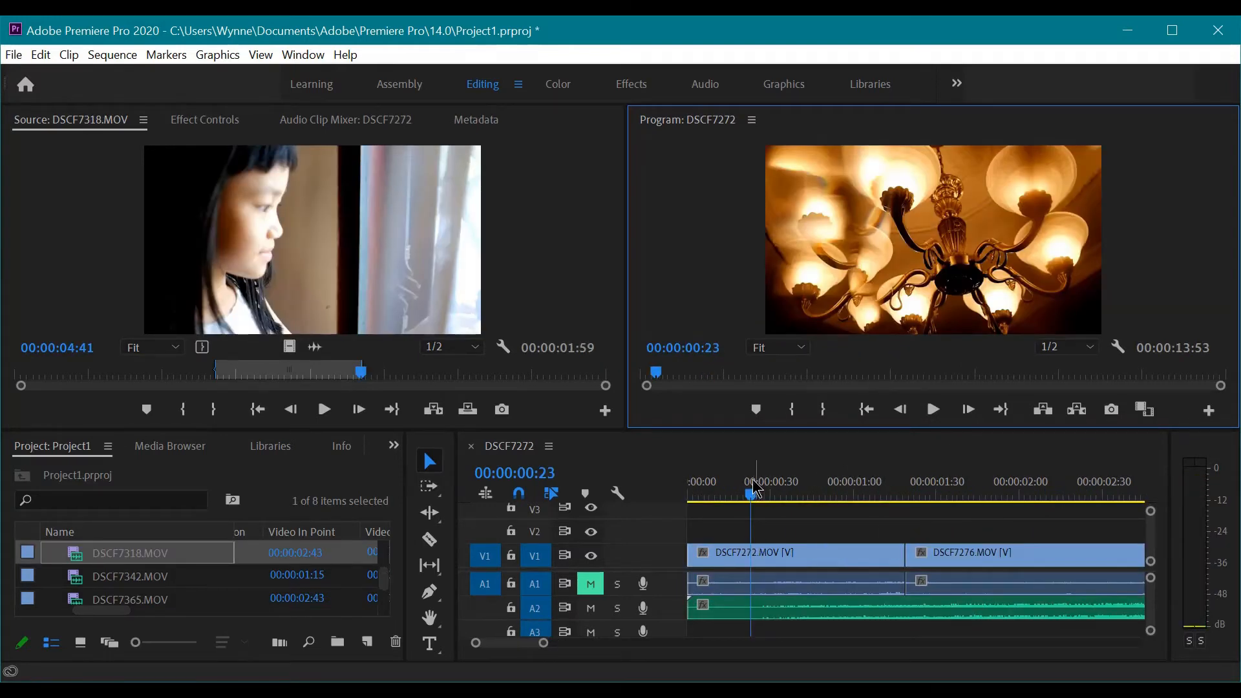
# Step: Show the Effects list and expand the Dissolve group under Video Transitions
pyautogui.click(393, 447)
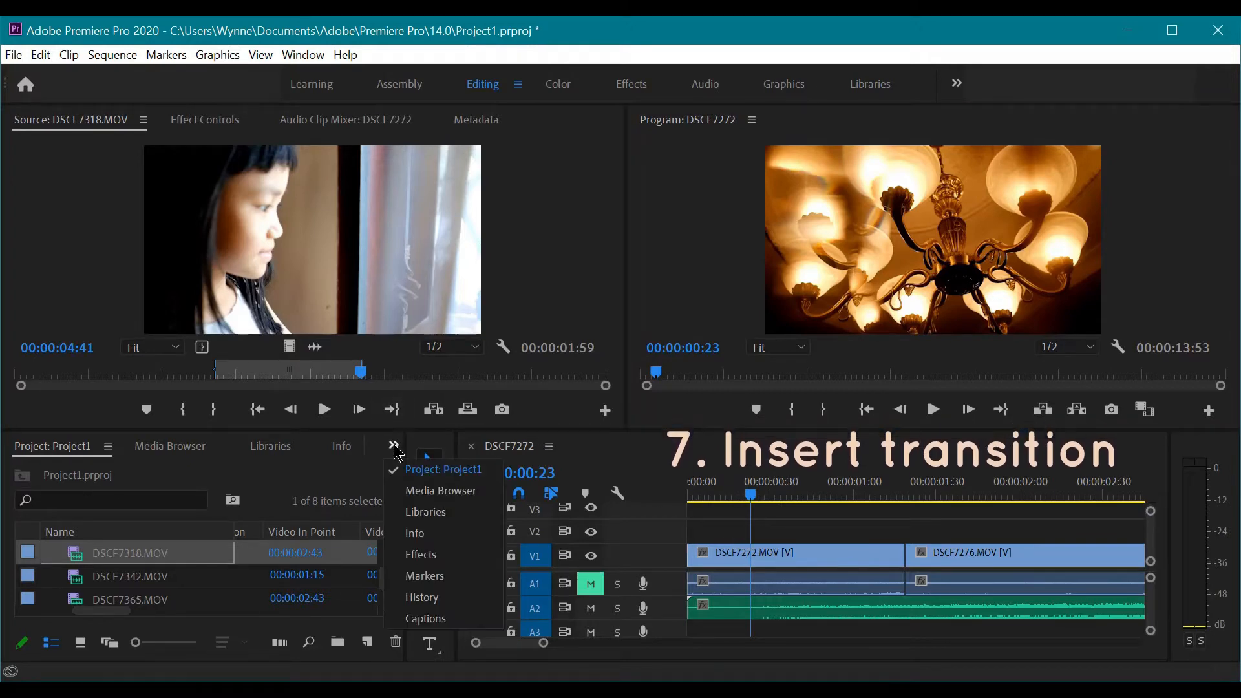
pyautogui.click(427, 556)
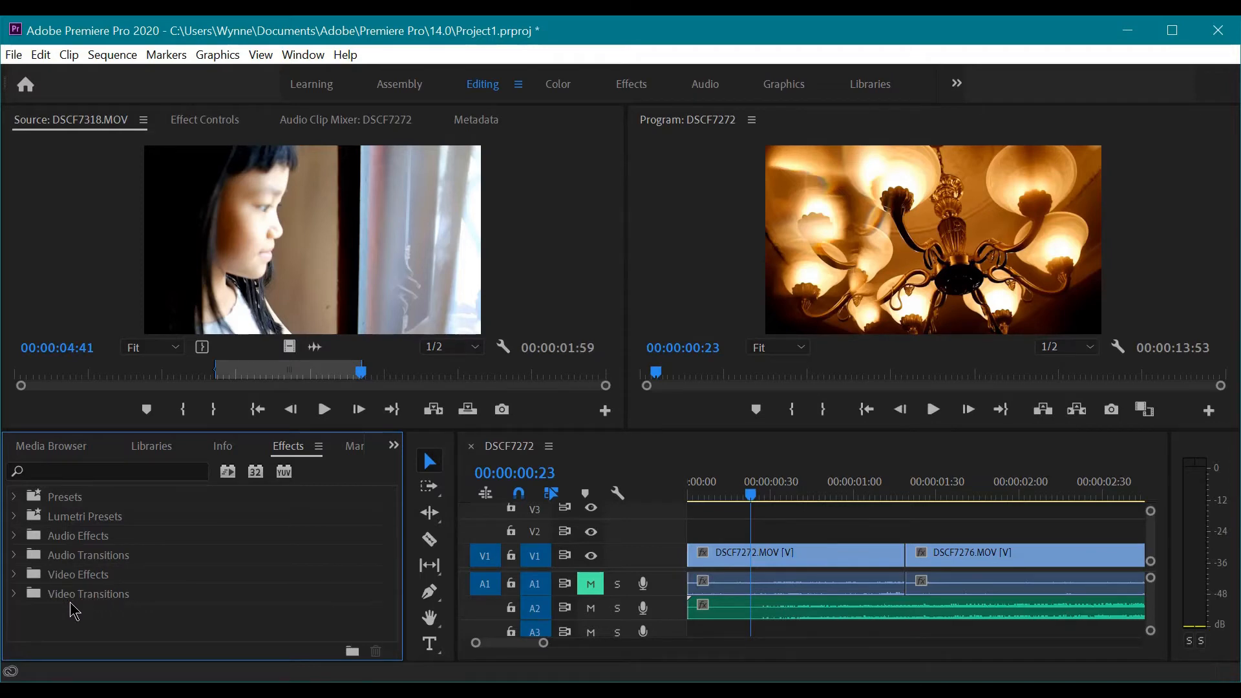
pyautogui.click(15, 594)
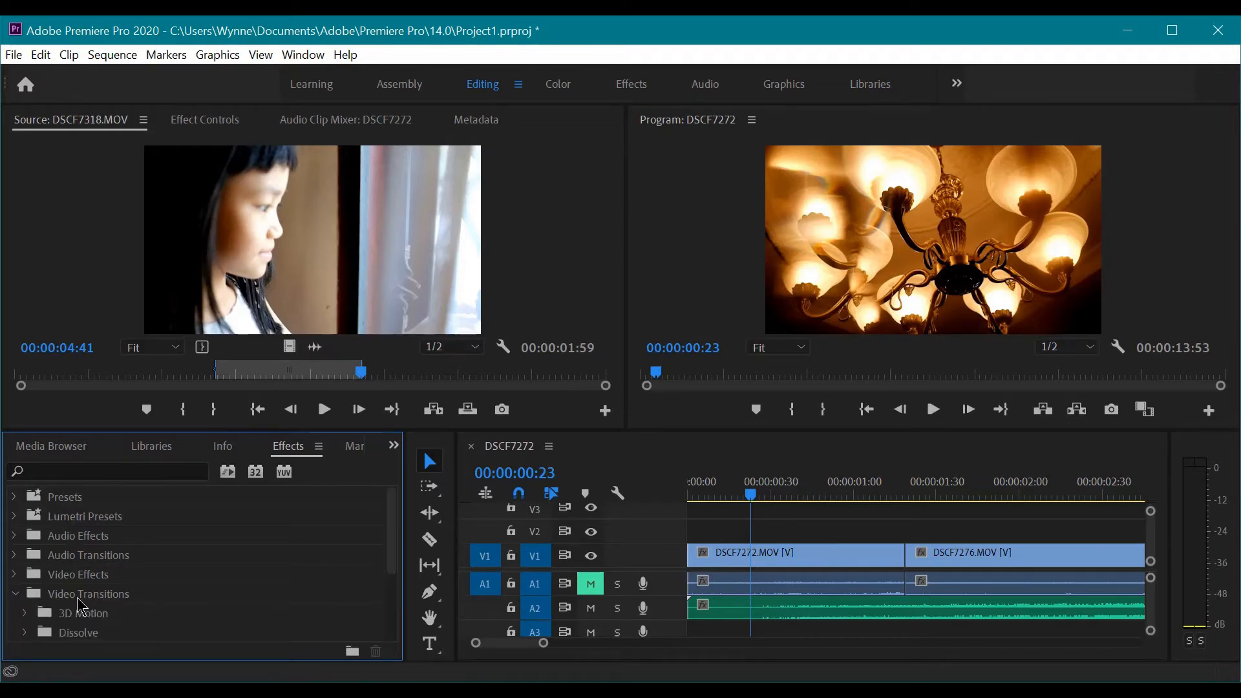
pyautogui.scroll(-3, 81, 604)
pyautogui.scroll(1, 112, 573)
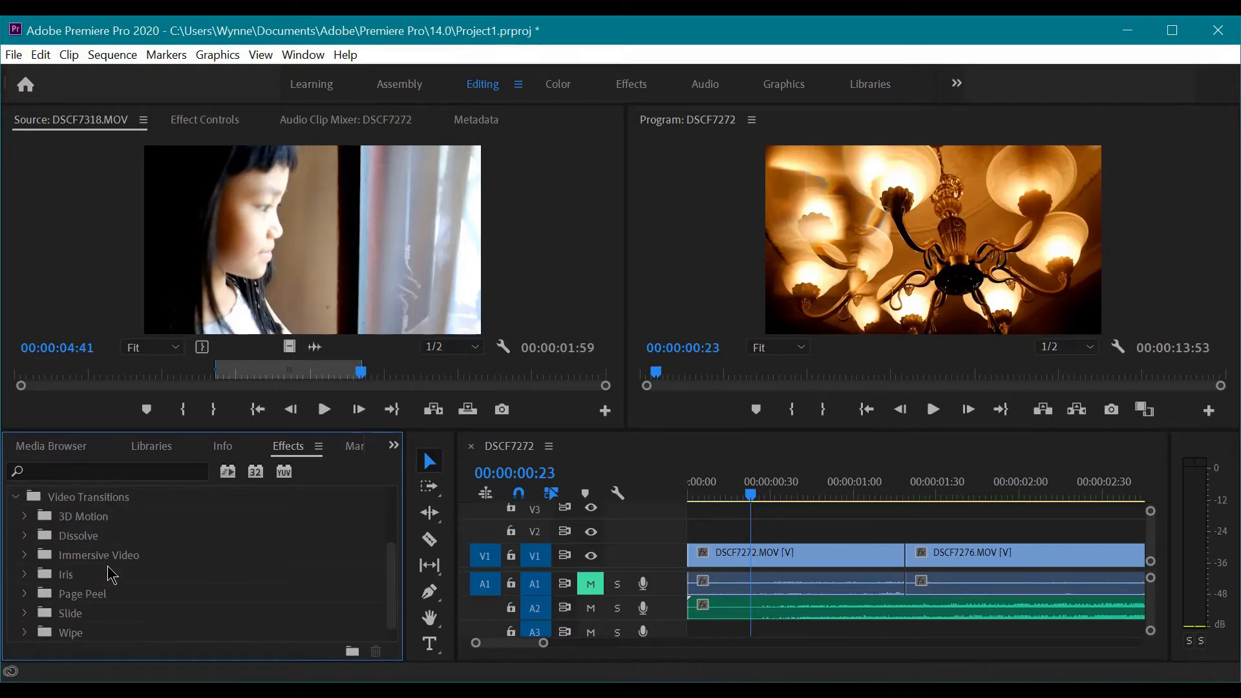
pyautogui.click(26, 536)
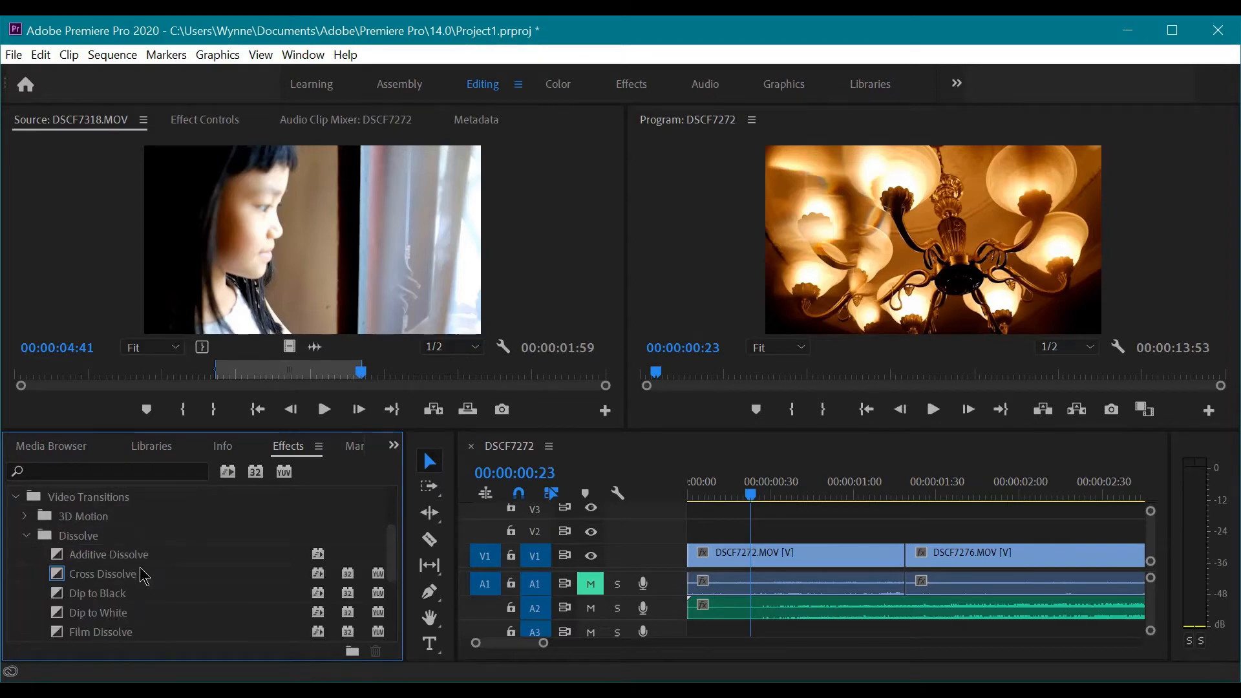
pyautogui.scroll(-1, 143, 577)
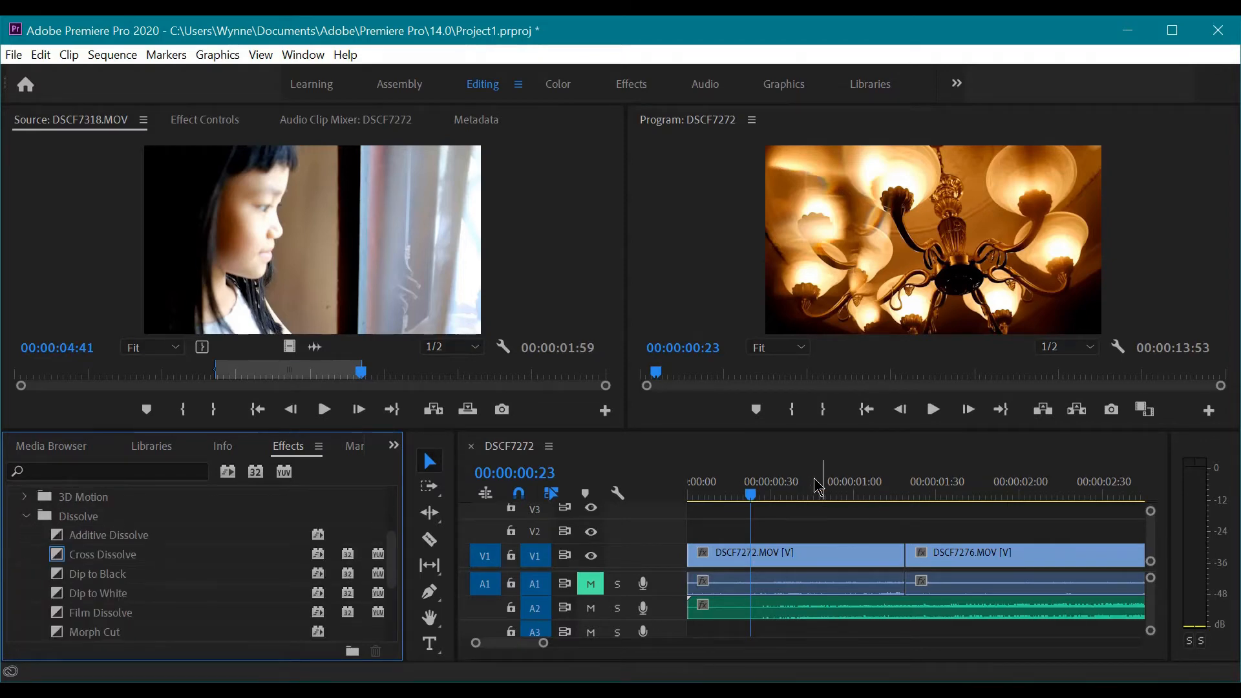
# Step: Apply the Film Dissolve transition to the cut between DSCF7272.MOV and DSCF7276.MOV on V1
pyautogui.moveTo(753, 494); pyautogui.dragTo(858, 525)
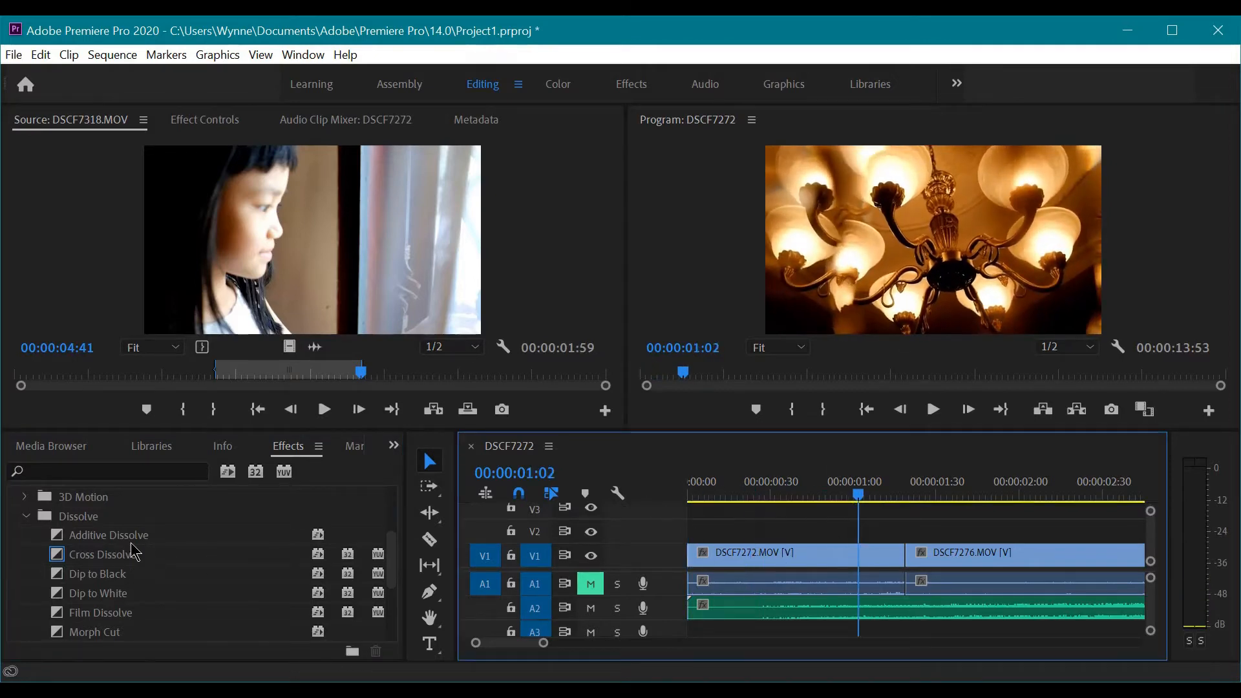
pyautogui.click(123, 619)
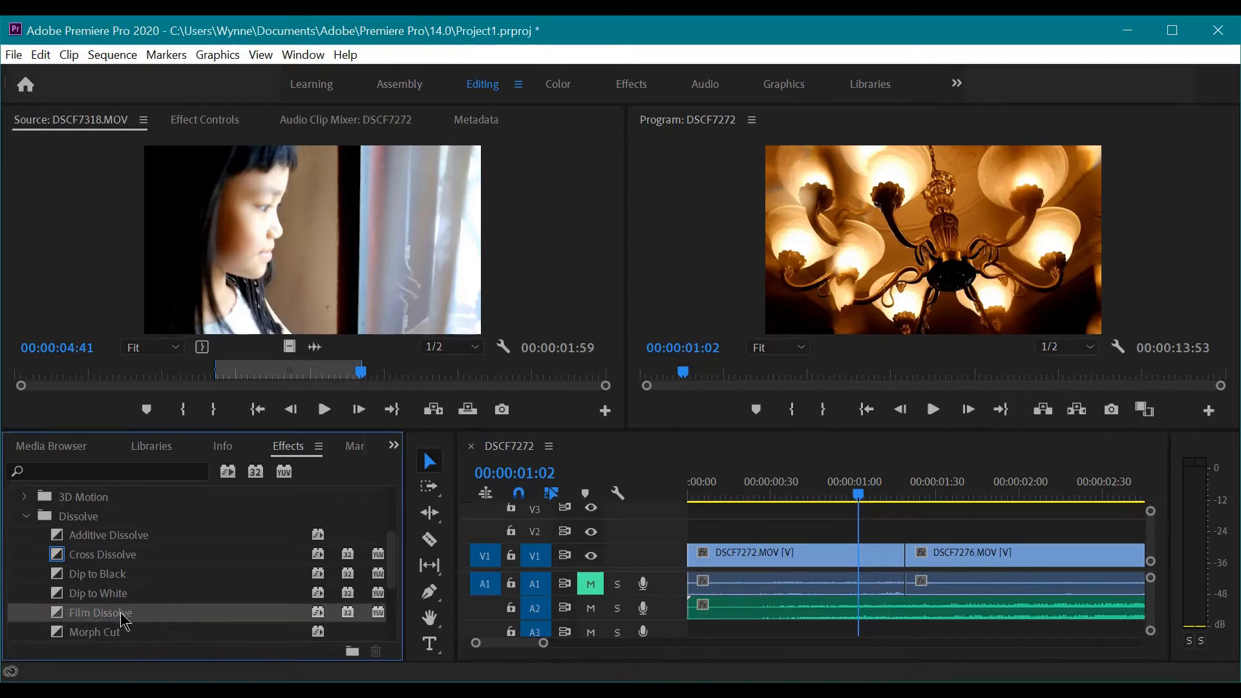
pyautogui.moveTo(125, 621); pyautogui.dragTo(929, 588)
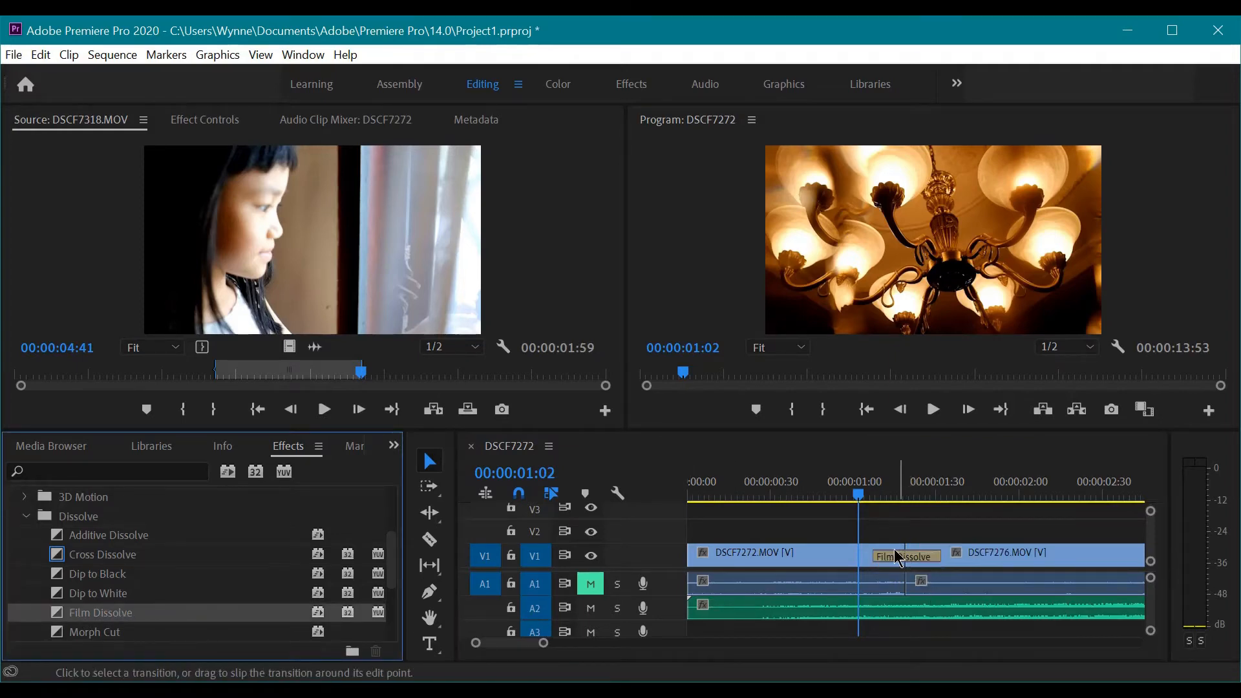
# Step: Play the sequence from 00:00:01:02 to review the Film Dissolve and the footage after it
pyautogui.press('space')
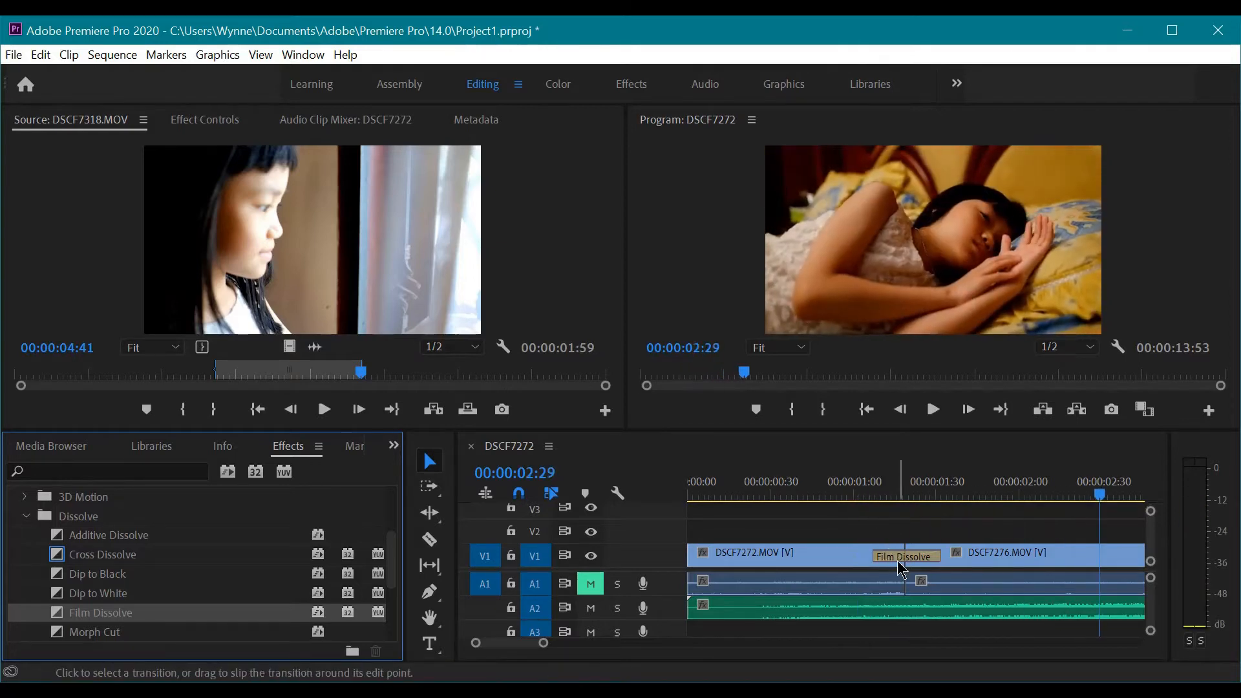
pyautogui.press('space')
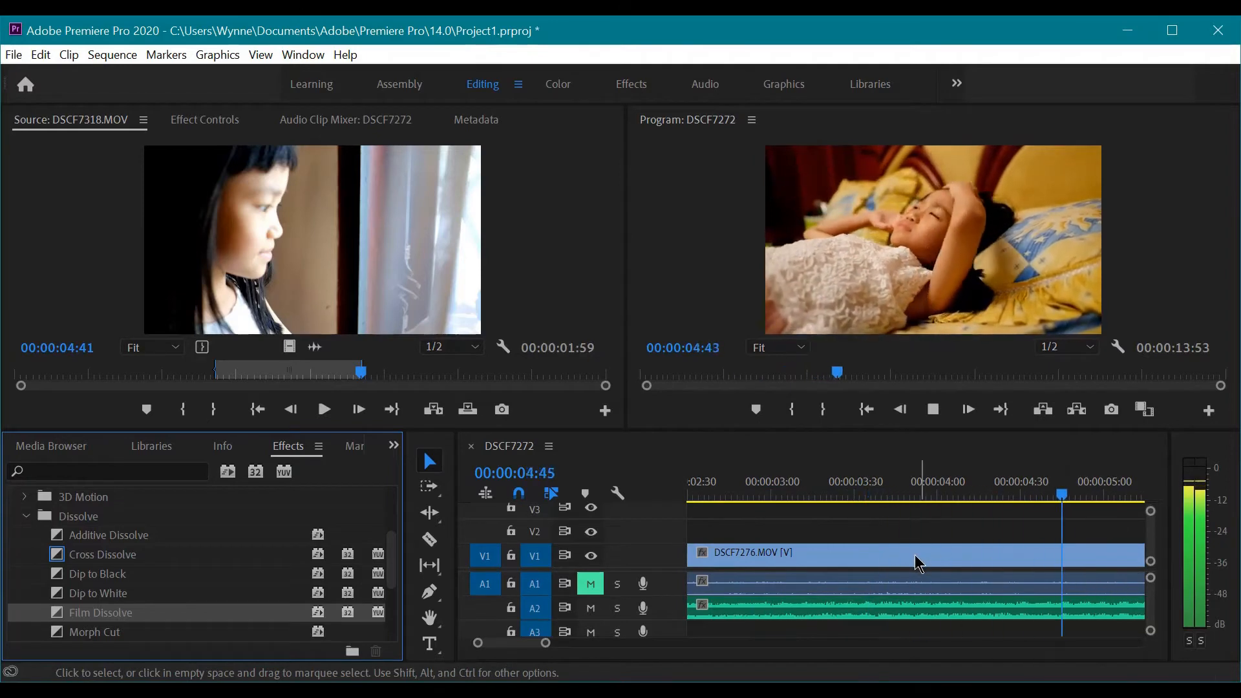
pyautogui.press('space')
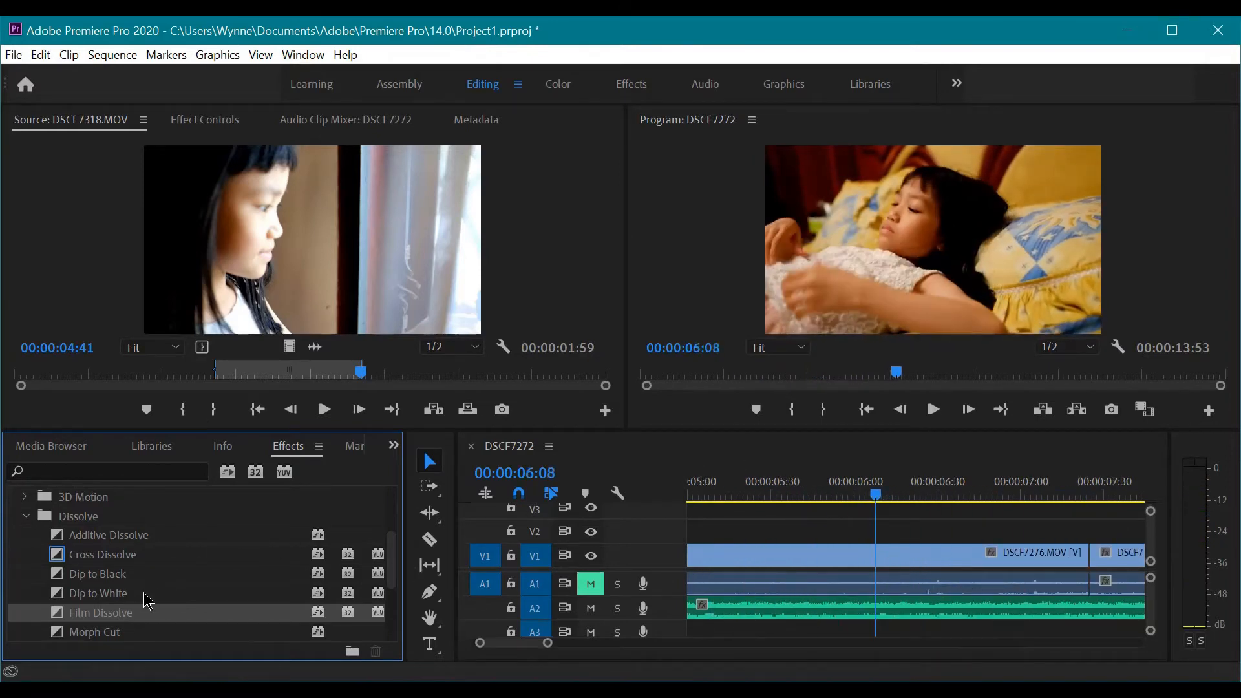
# Step: Apply the Additive Dissolve transition to the cut between DSCF7276.MOV and DSCF7318.MOV, play across it and slightly shorten its end
pyautogui.moveTo(139, 539); pyautogui.dragTo(1089, 557)
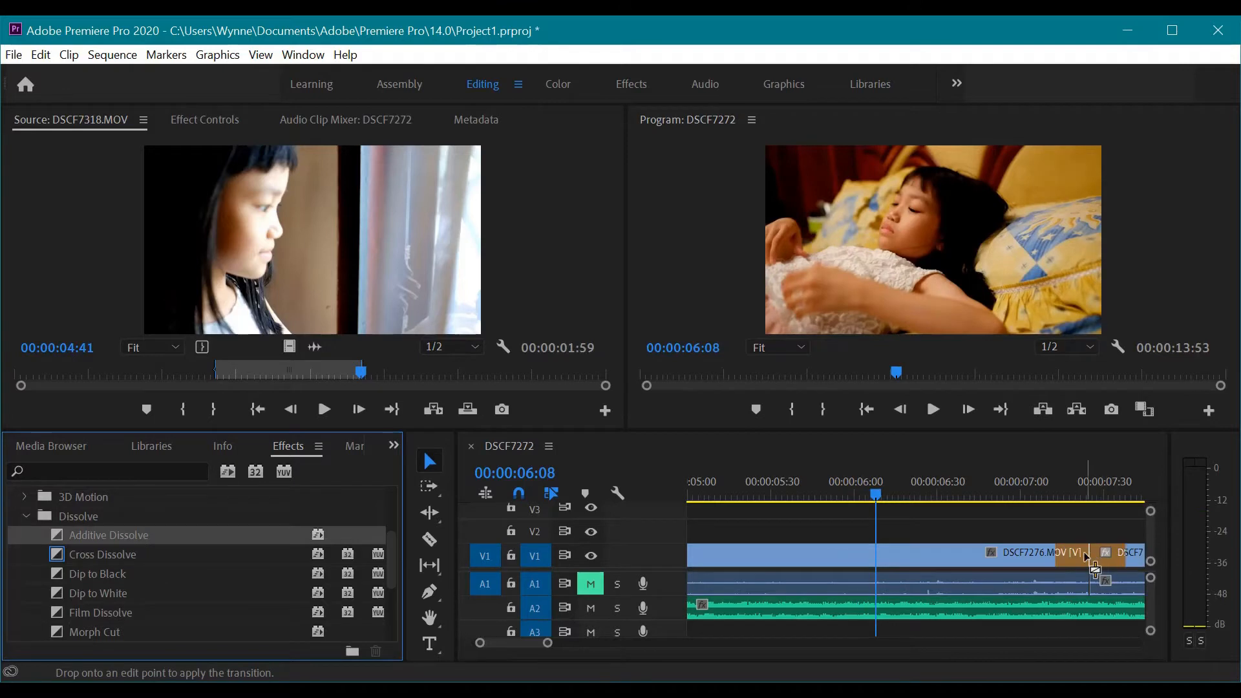
pyautogui.click(1051, 497)
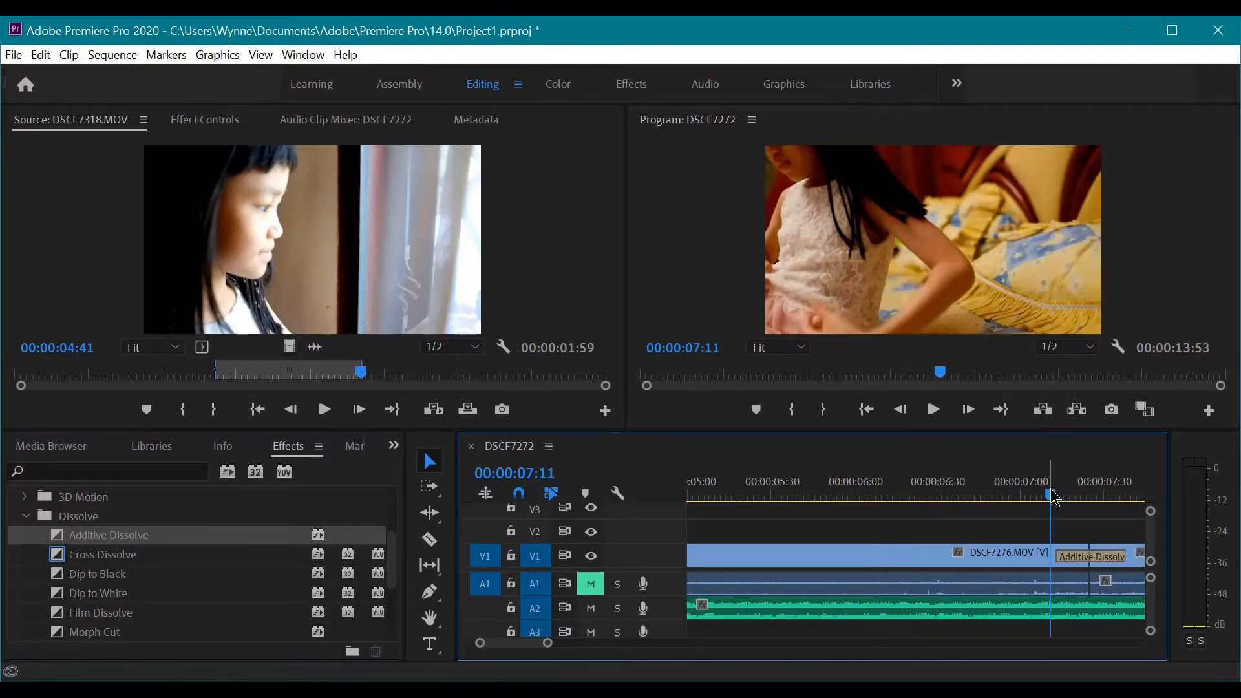
pyautogui.press('space')
pyautogui.press('space')
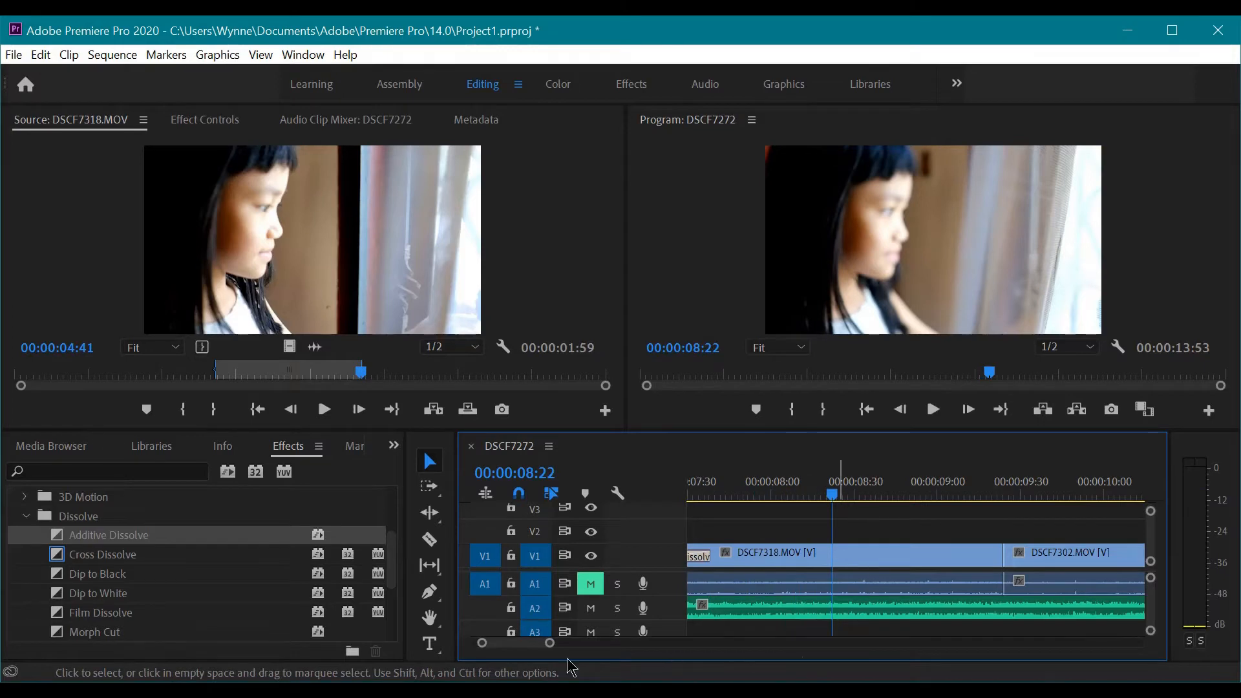
pyautogui.hscroll(-3, 536, 655)
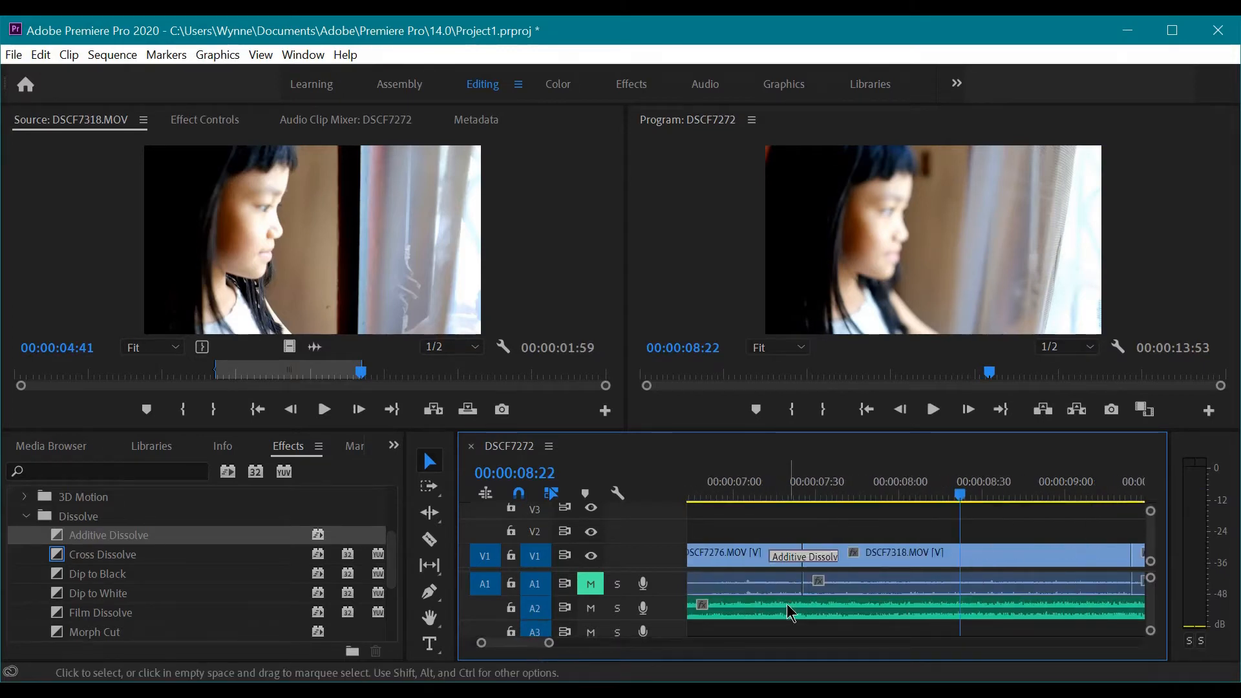
pyautogui.moveTo(834, 556); pyautogui.dragTo(821, 561)
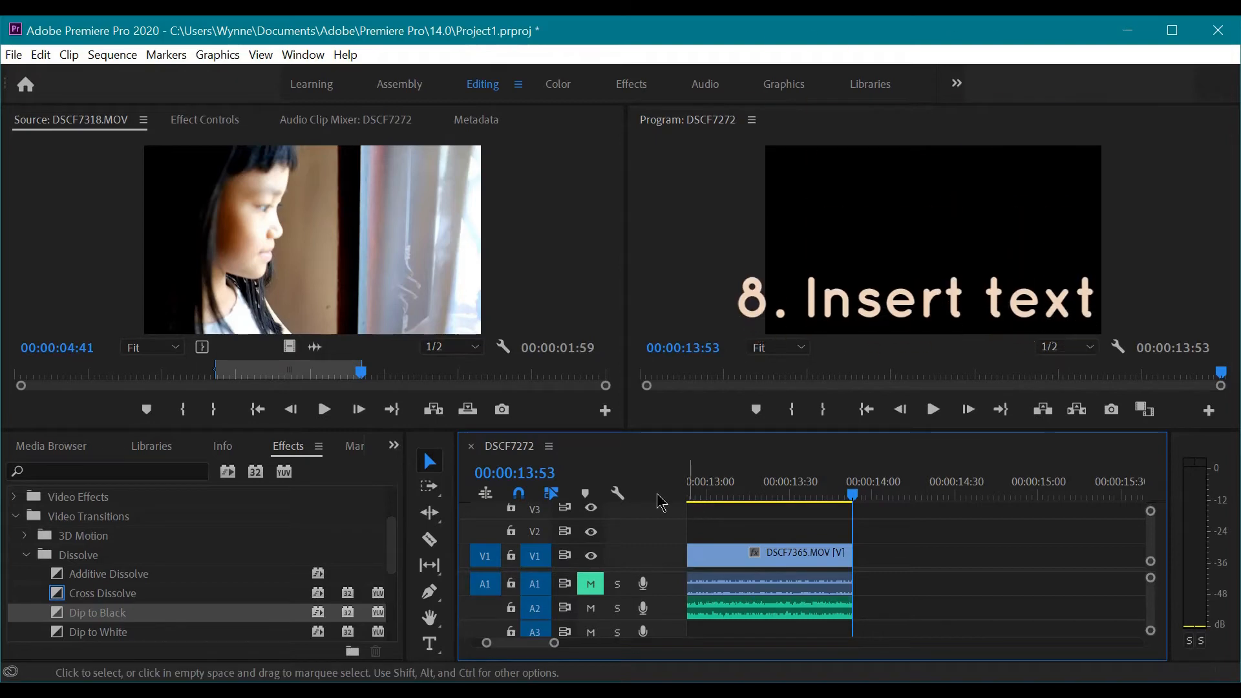
# Step: Add the title text "My Birthday" on V1 at 00:00:13:53 after DSCF7365.MOV and enlarge it to about 199% near the frame's centre
pyautogui.click(431, 645)
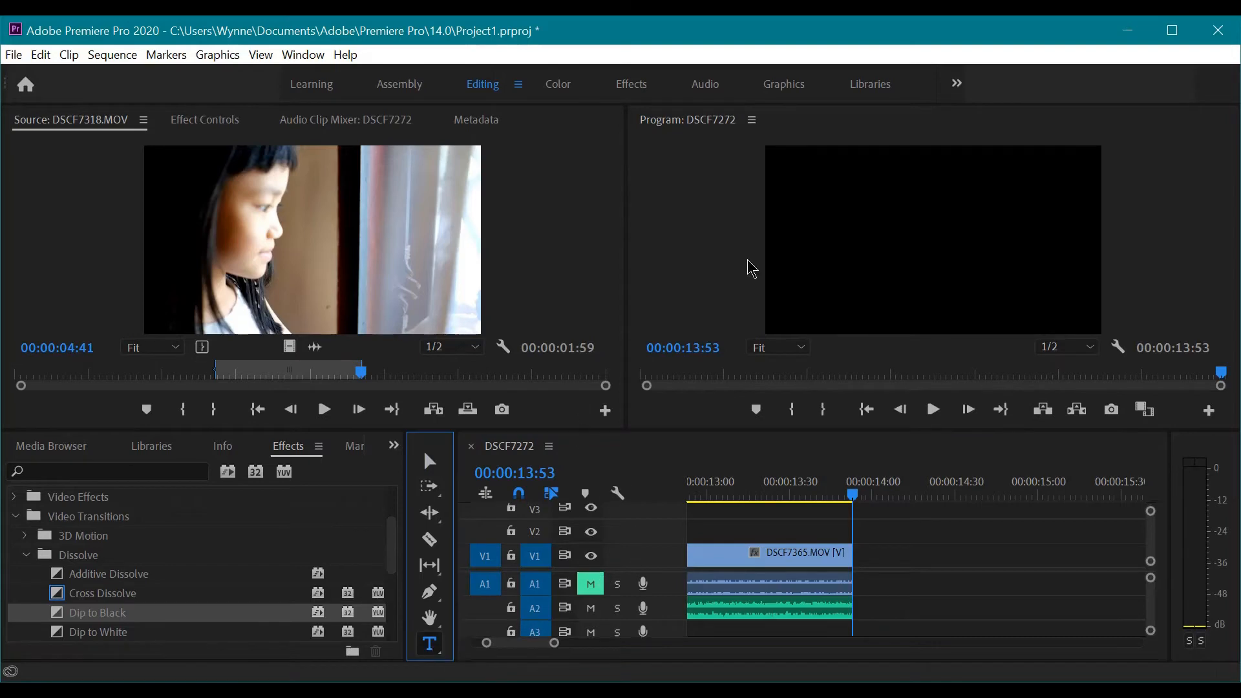
pyautogui.click(888, 245)
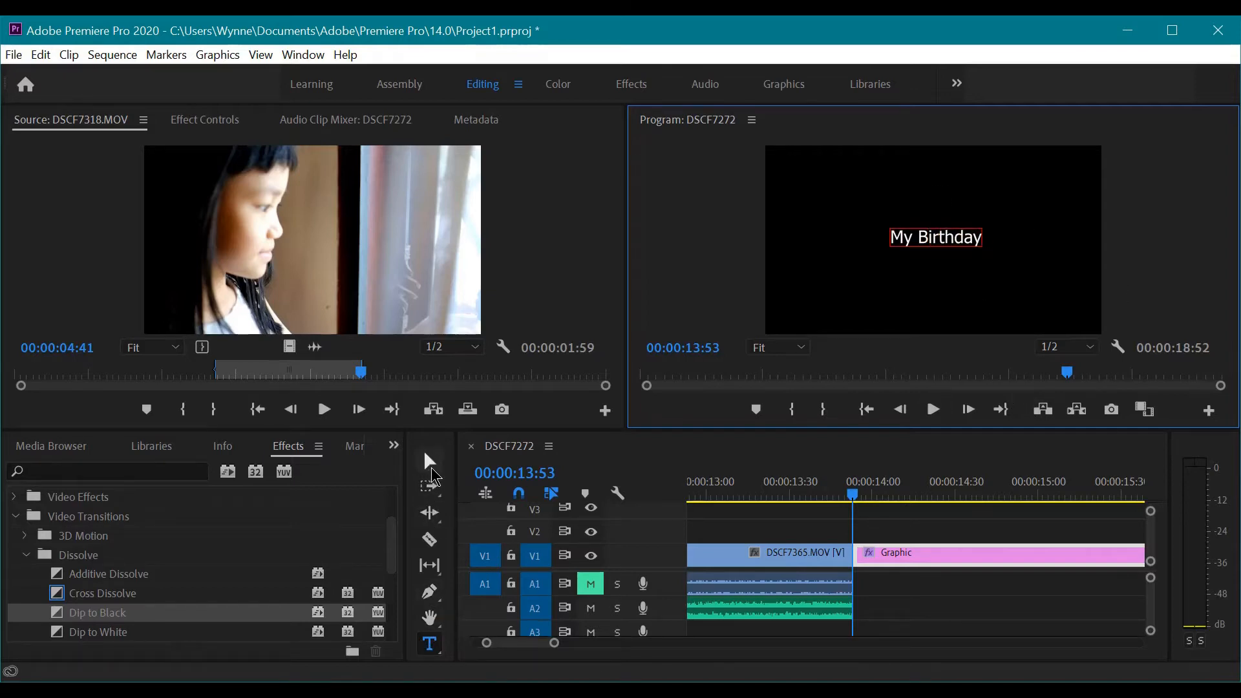
pyautogui.click(431, 461)
pyautogui.moveTo(986, 251)
pyautogui.mouseDown()
pyautogui.moveTo(1014, 272)
pyautogui.moveTo(967, 249)
pyautogui.mouseUp()
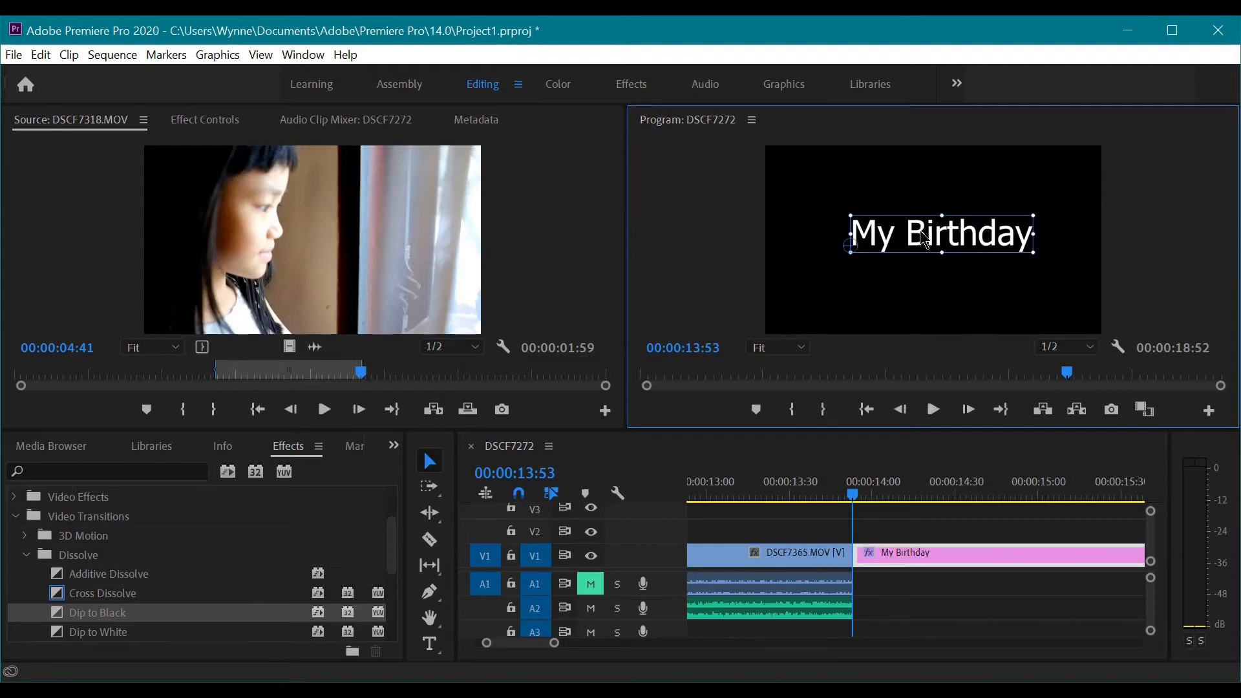
# Step: Switch to the Graphics workspace and set the font of the My Birthday title to Century Gothic
pyautogui.click(795, 89)
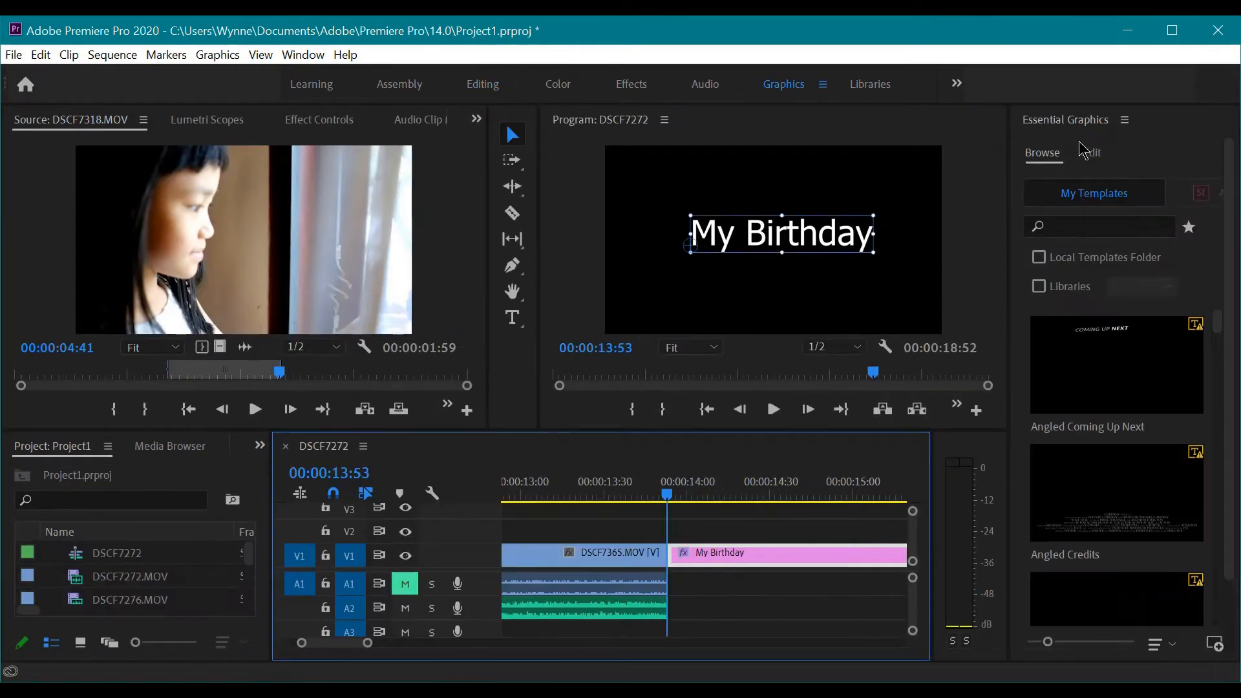
pyautogui.click(1092, 152)
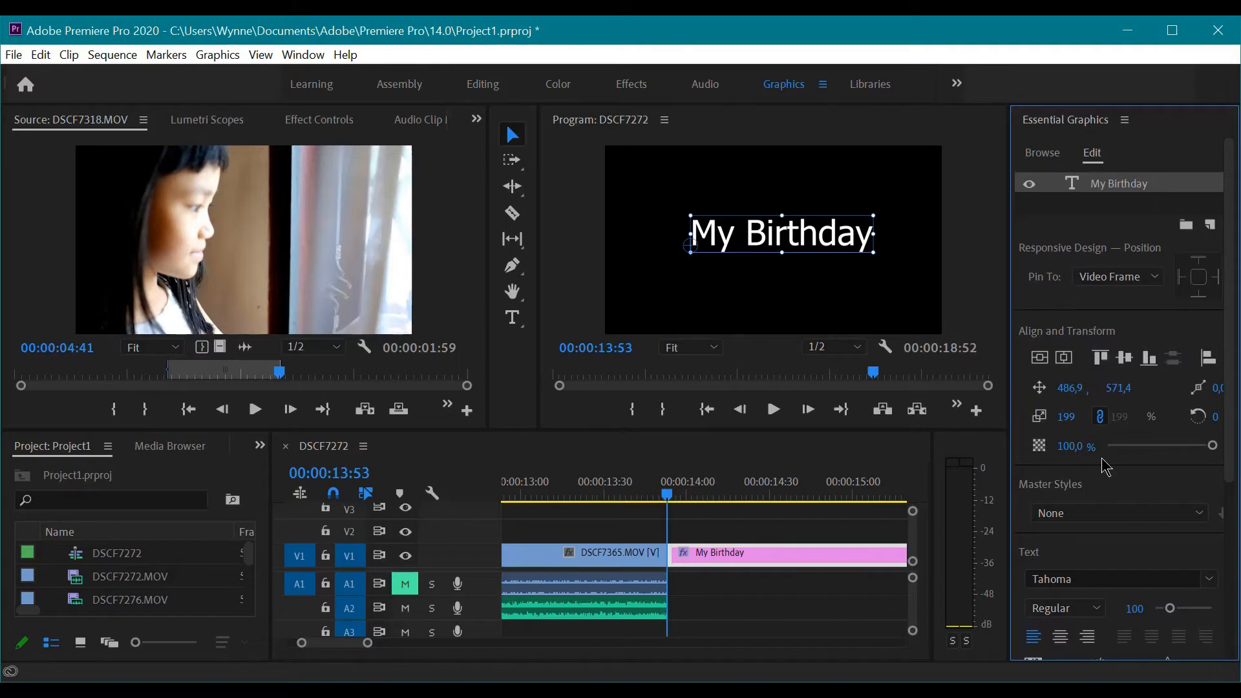
pyautogui.scroll(-5, 1104, 492)
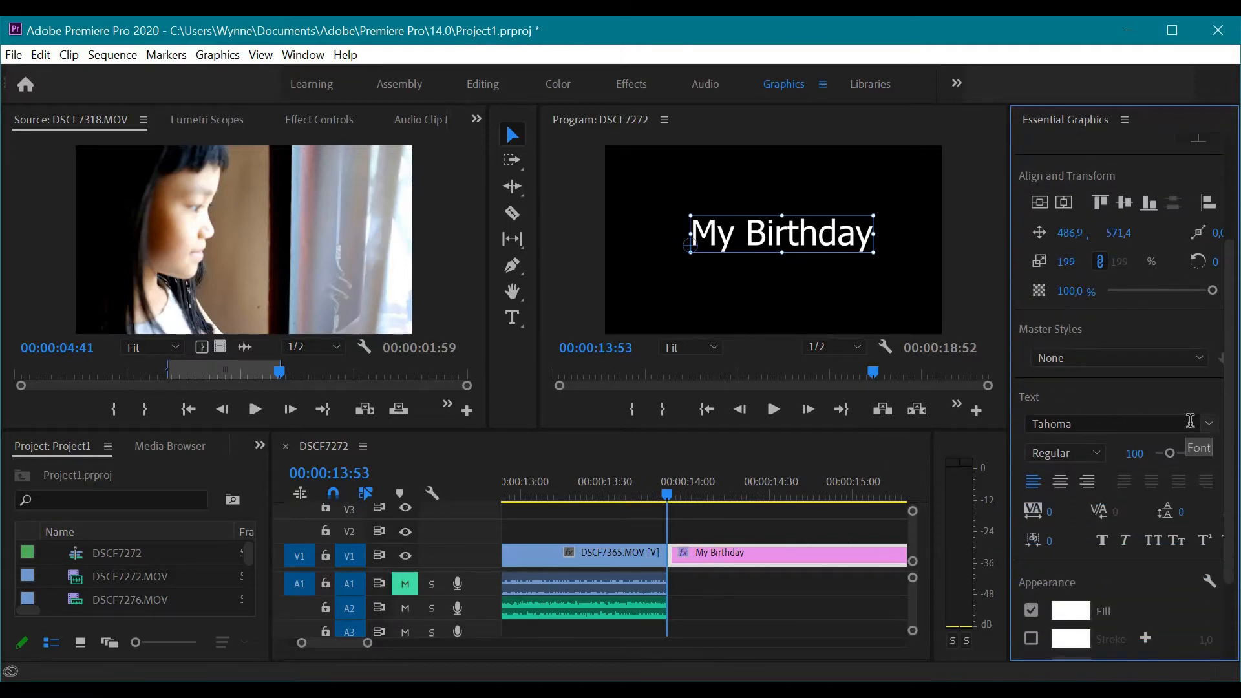
pyautogui.click(1209, 432)
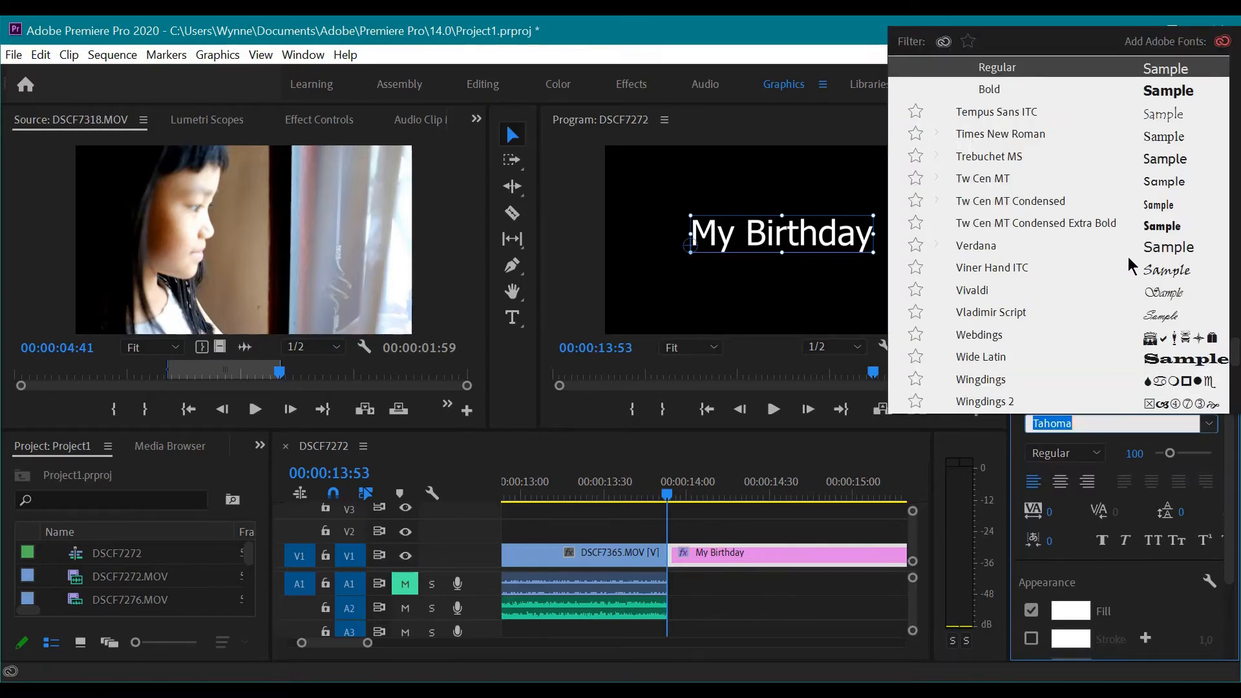
pyautogui.scroll(5, 1131, 265)
pyautogui.scroll(10, 1125, 243)
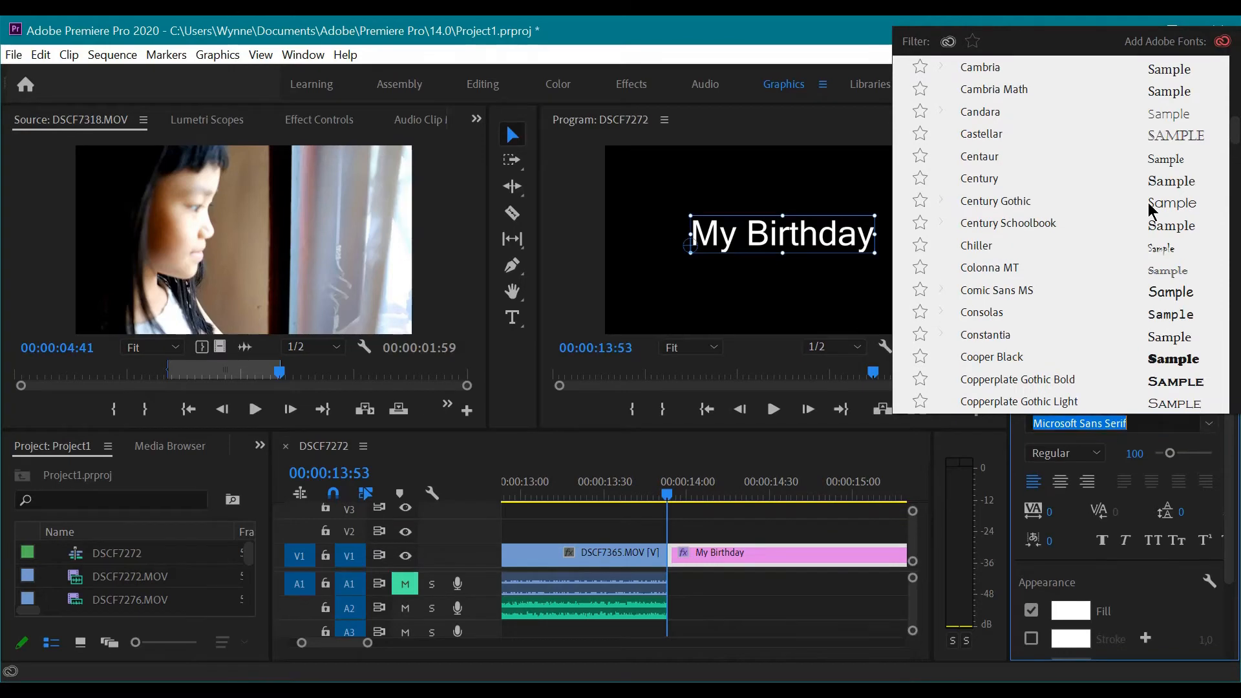
pyautogui.click(1151, 203)
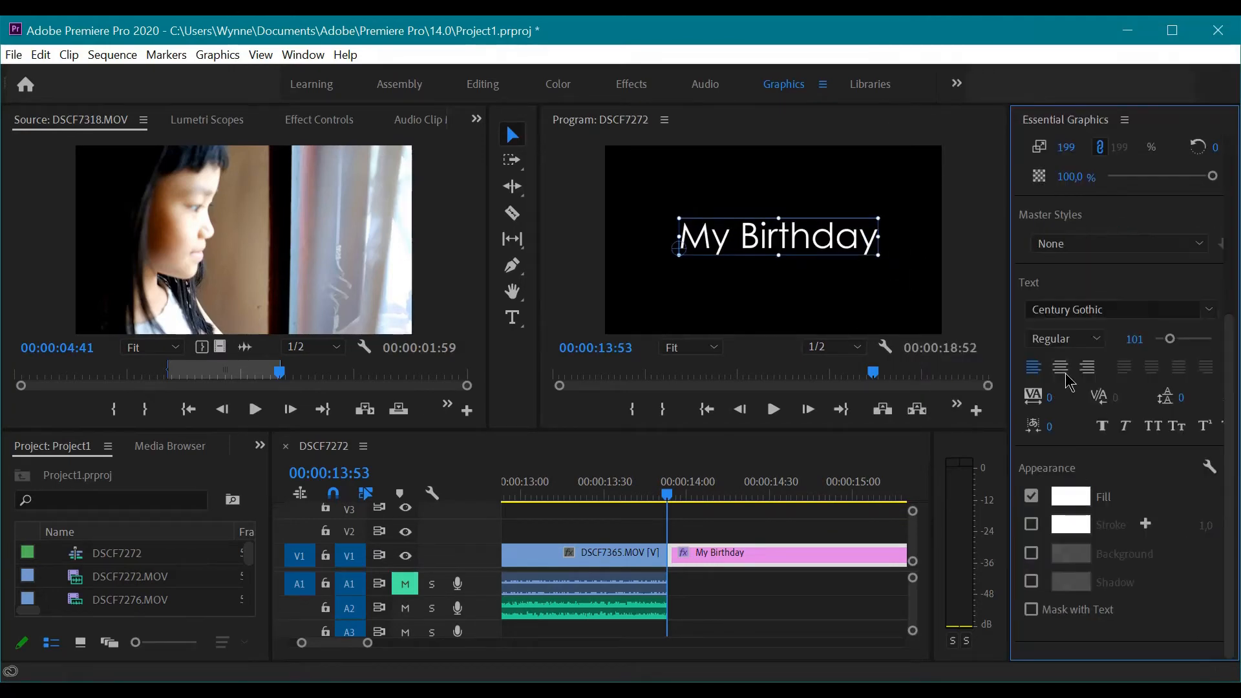
# Step: Try centre and right alignment on the My Birthday text and return it to left alignment
pyautogui.click(1061, 366)
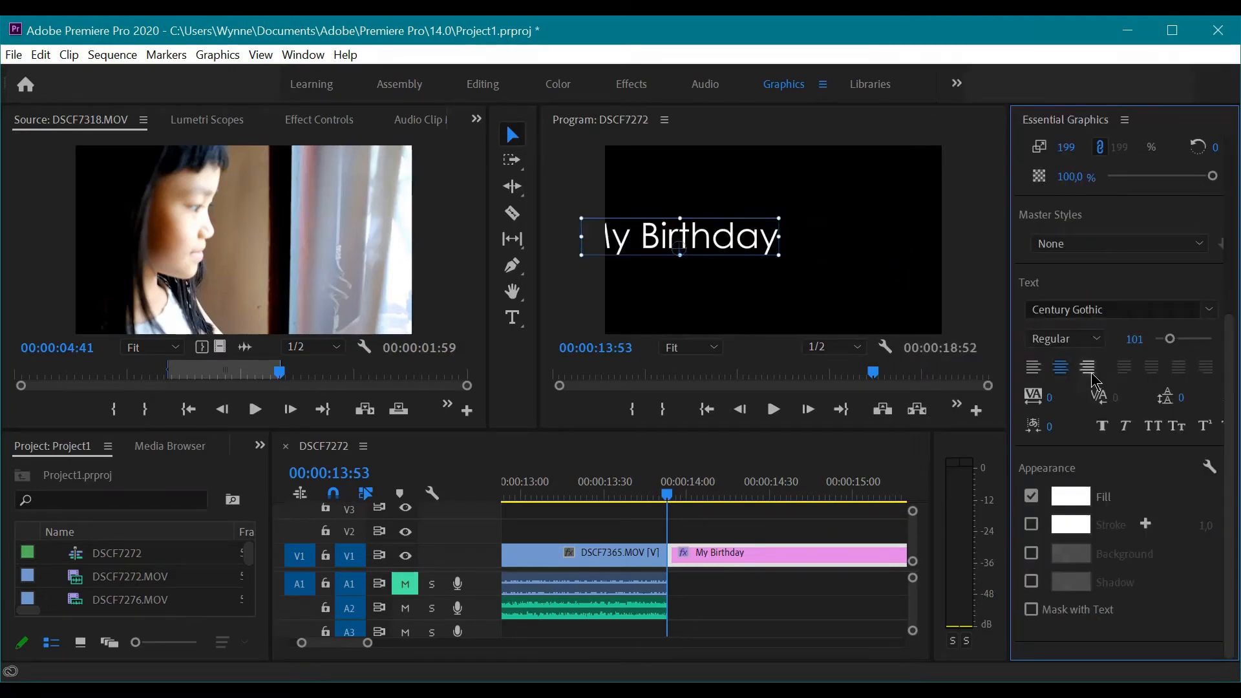
pyautogui.click(1088, 366)
pyautogui.click(1033, 366)
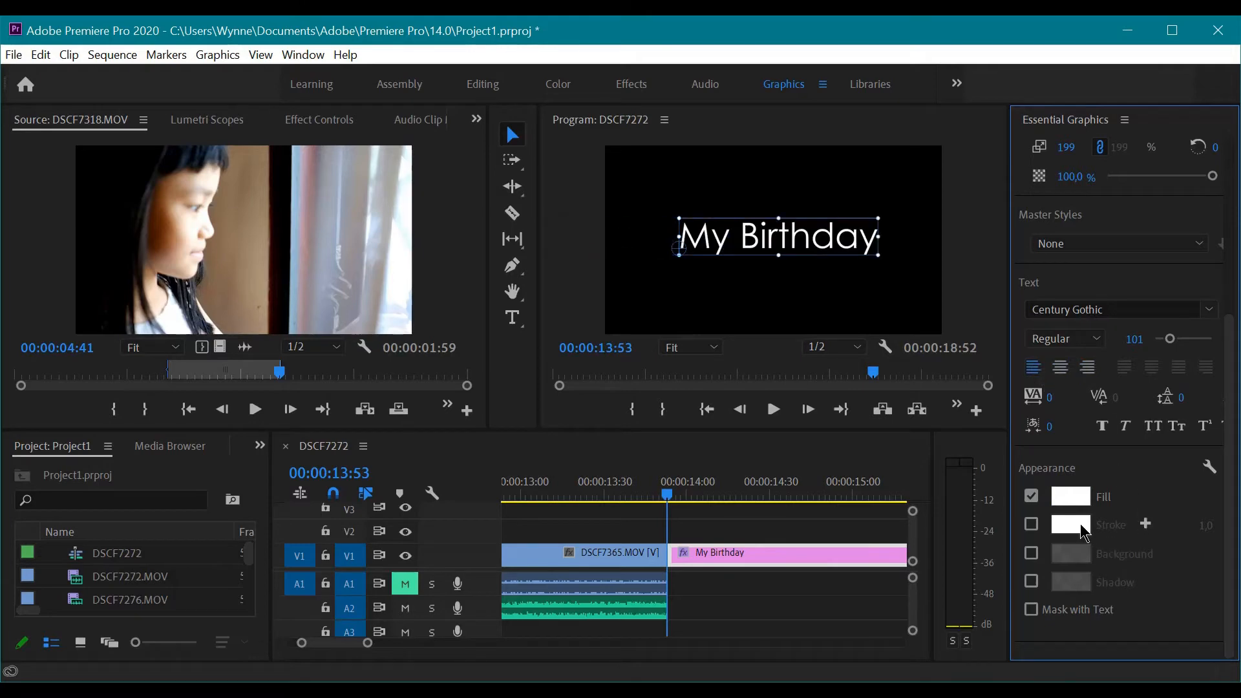
# Step: Set the My Birthday title's fill colour to E66C6C and enable its white stroke
pyautogui.click(1071, 497)
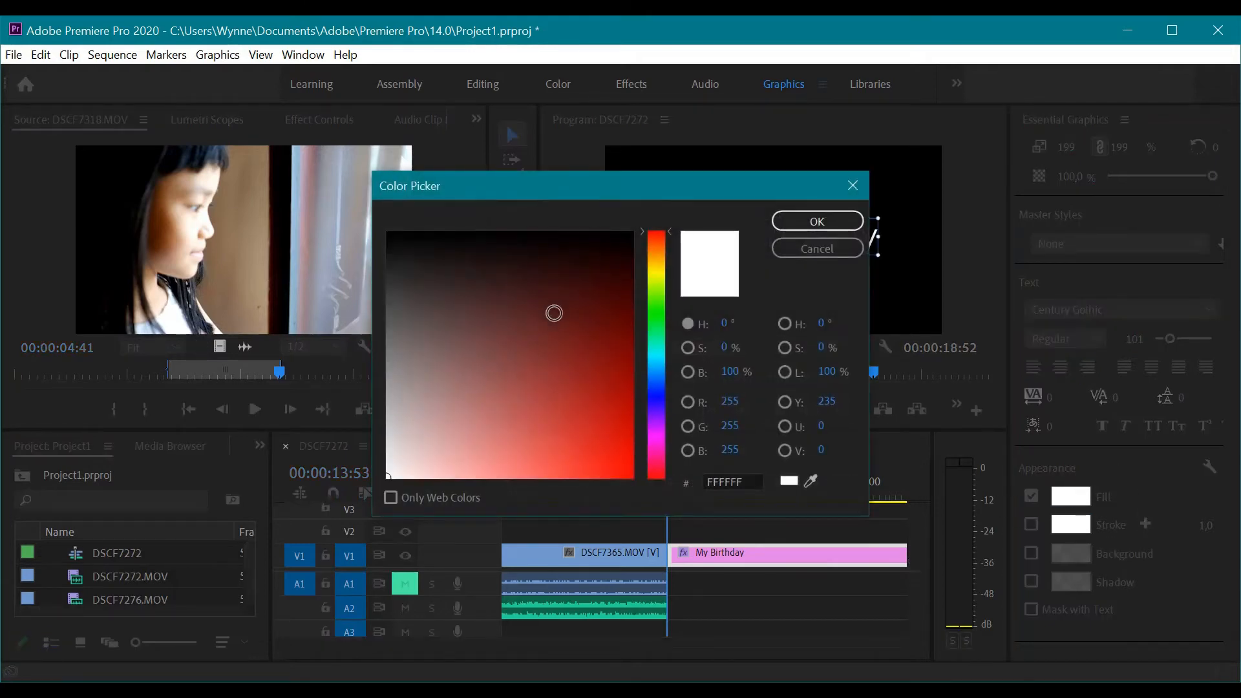
pyautogui.moveTo(555, 313)
pyautogui.mouseDown()
pyautogui.moveTo(478, 309)
pyautogui.moveTo(491, 280)
pyautogui.moveTo(523, 396)
pyautogui.moveTo(518, 454)
pyautogui.mouseUp()
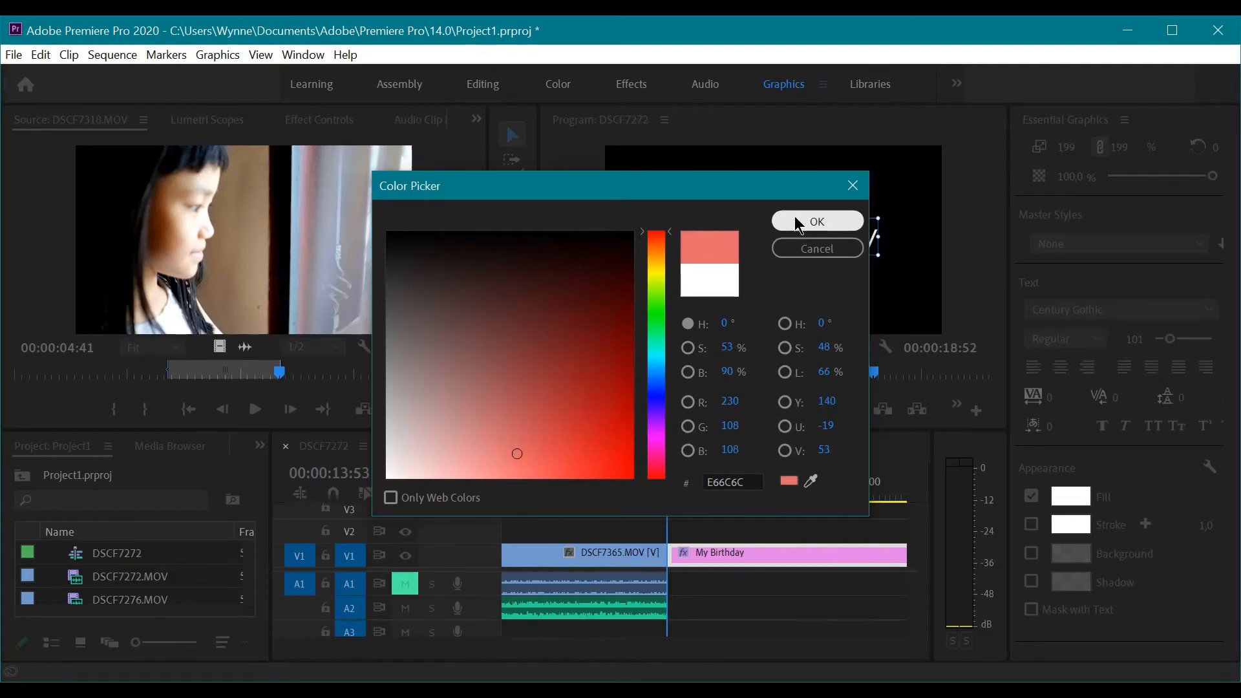
pyautogui.click(816, 222)
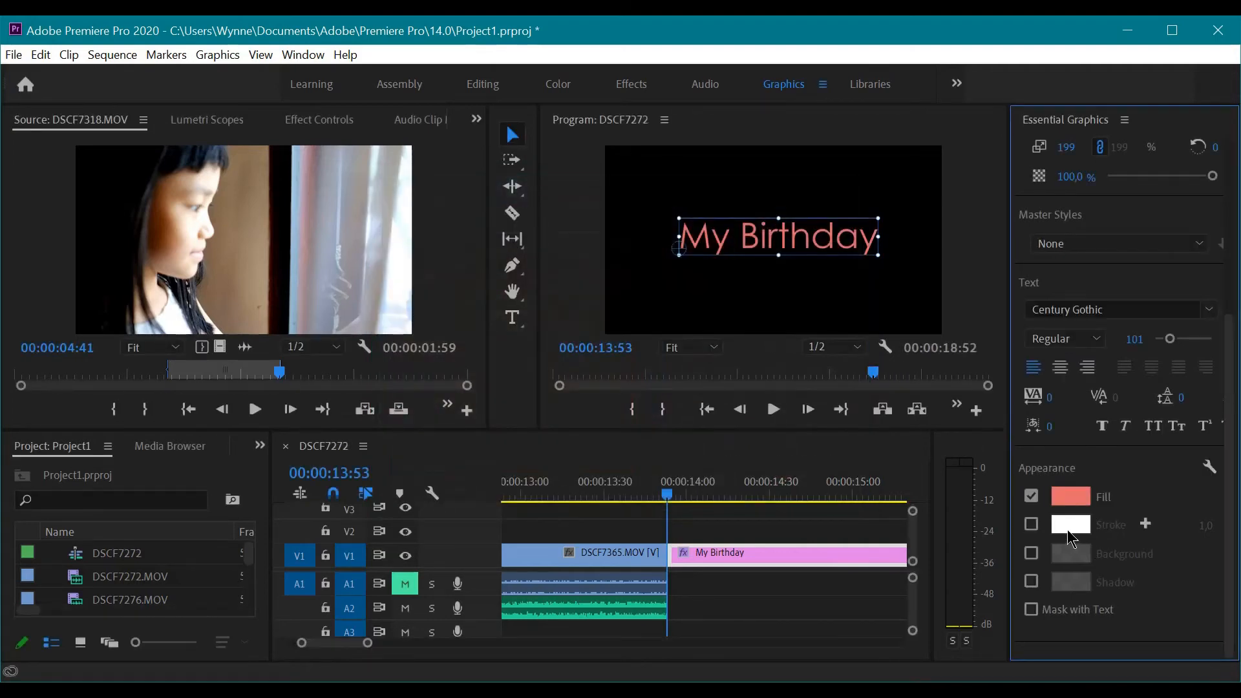
pyautogui.click(1032, 525)
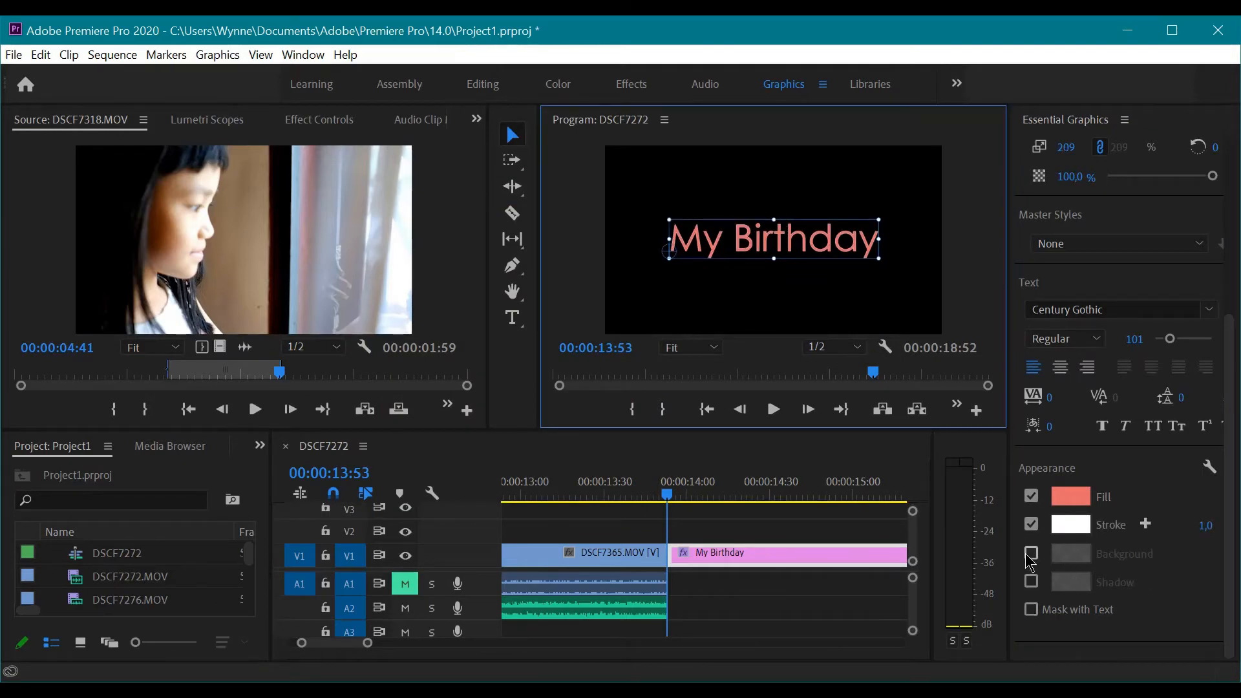
# Step: Try the shadow and background options on the My Birthday title, switching each one off again
pyautogui.click(1032, 582)
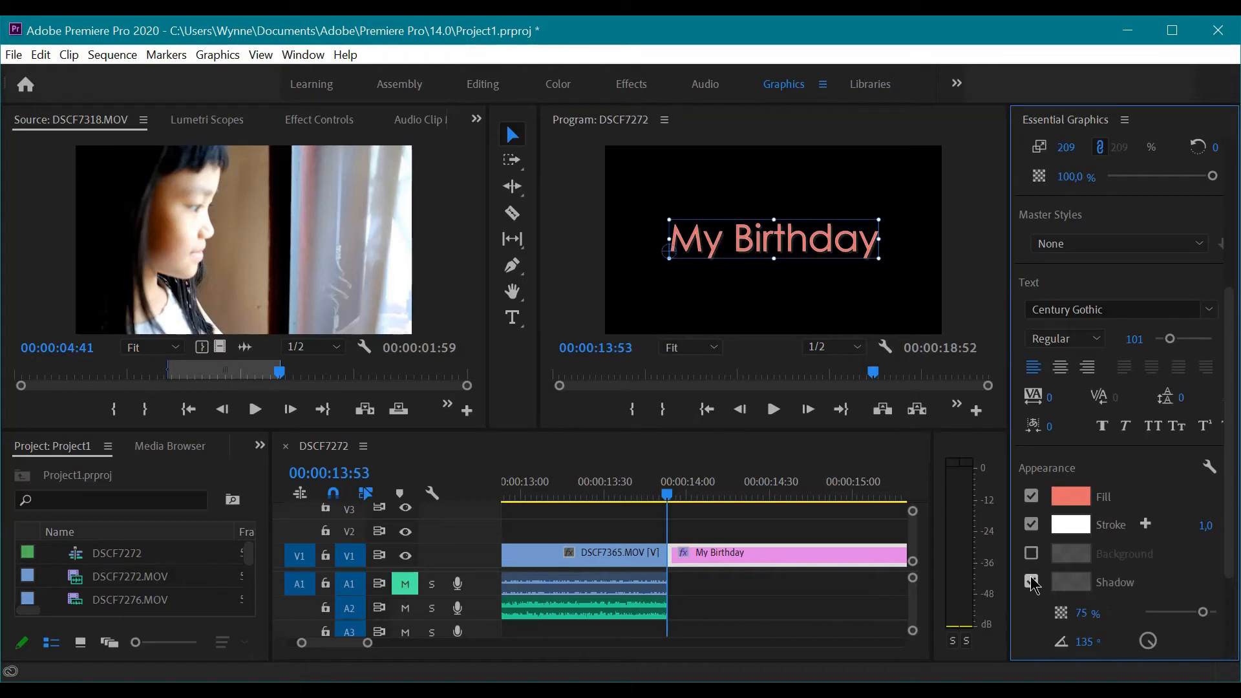
pyautogui.click(1032, 582)
pyautogui.click(1030, 556)
pyautogui.click(1031, 556)
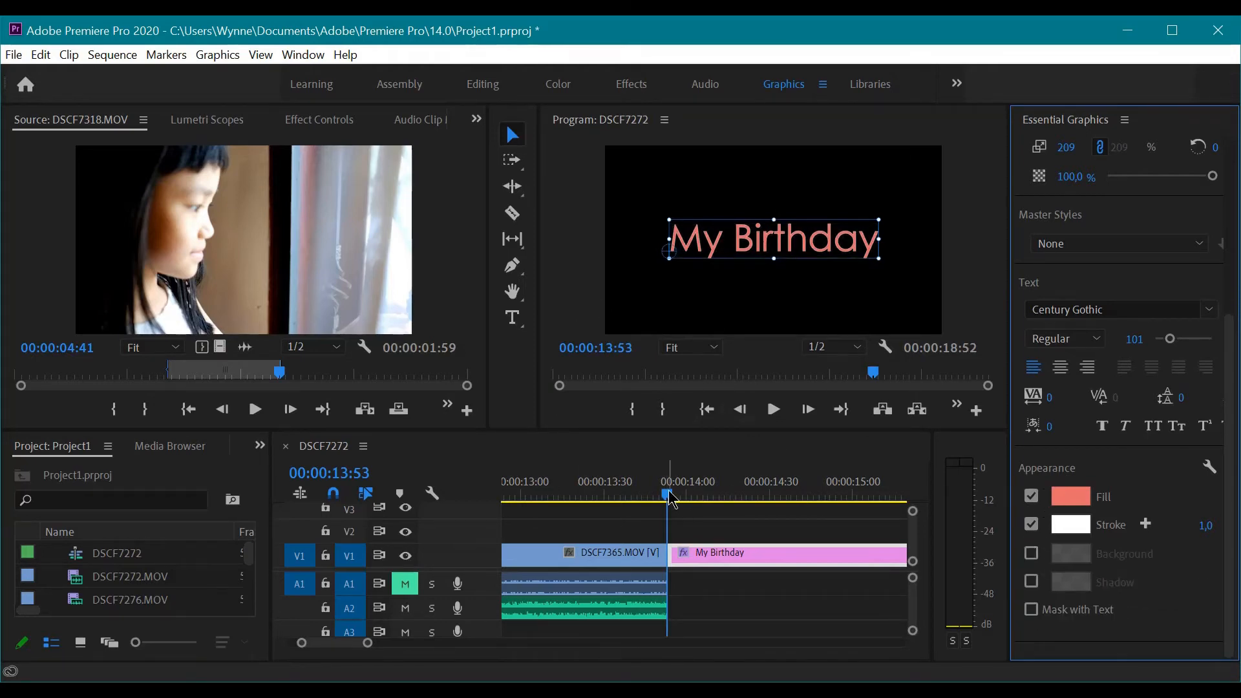
# Step: In the Editing workspace, split the My Birthday title at 00:00:14:12 with the Razor tool and delete the part after the cut
pyautogui.moveTo(668, 495); pyautogui.dragTo(728, 520)
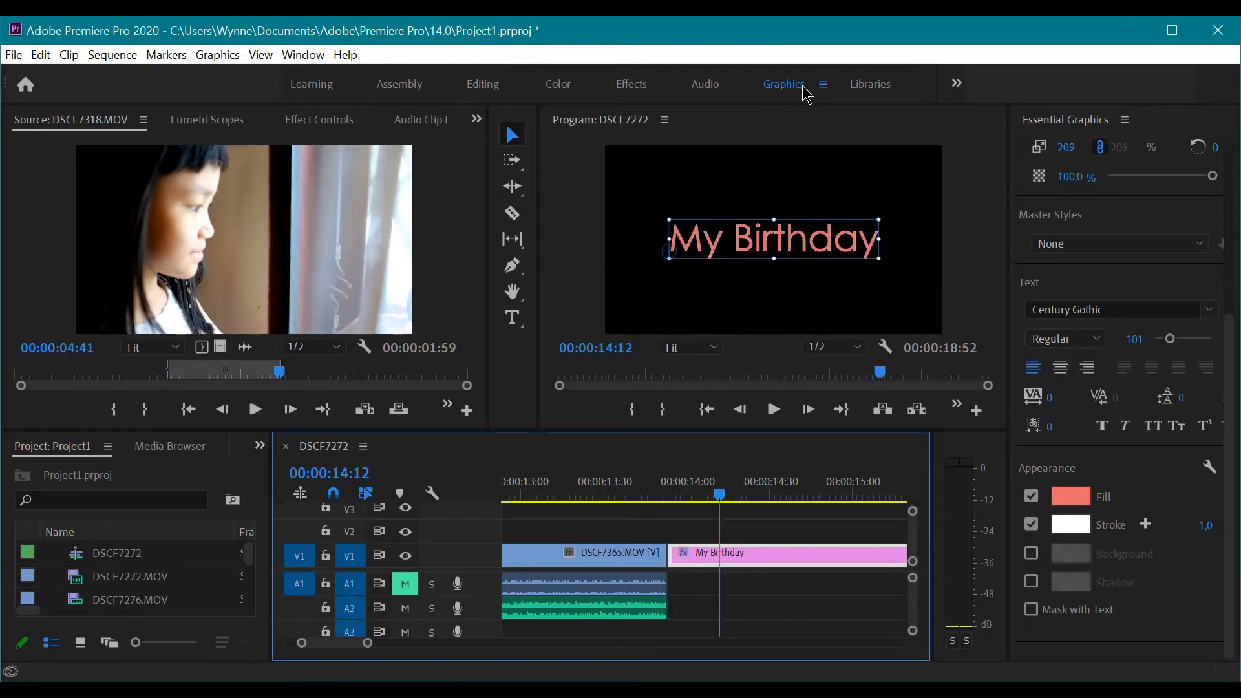
pyautogui.click(489, 87)
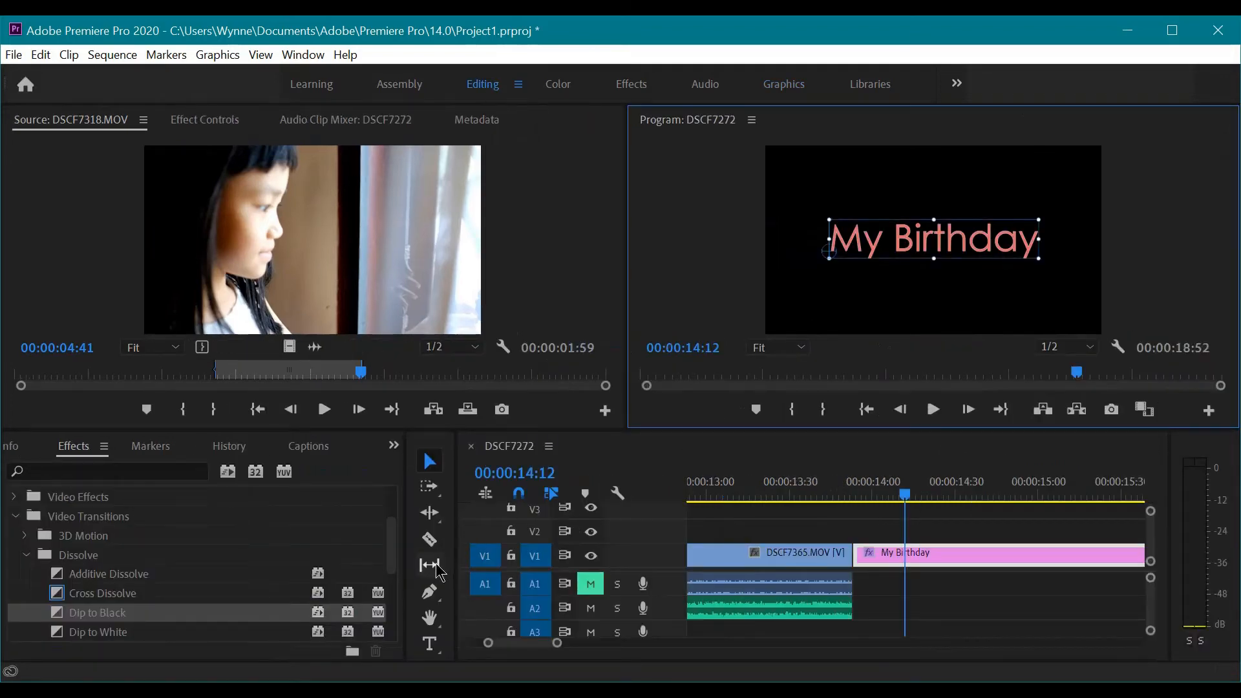
pyautogui.click(430, 539)
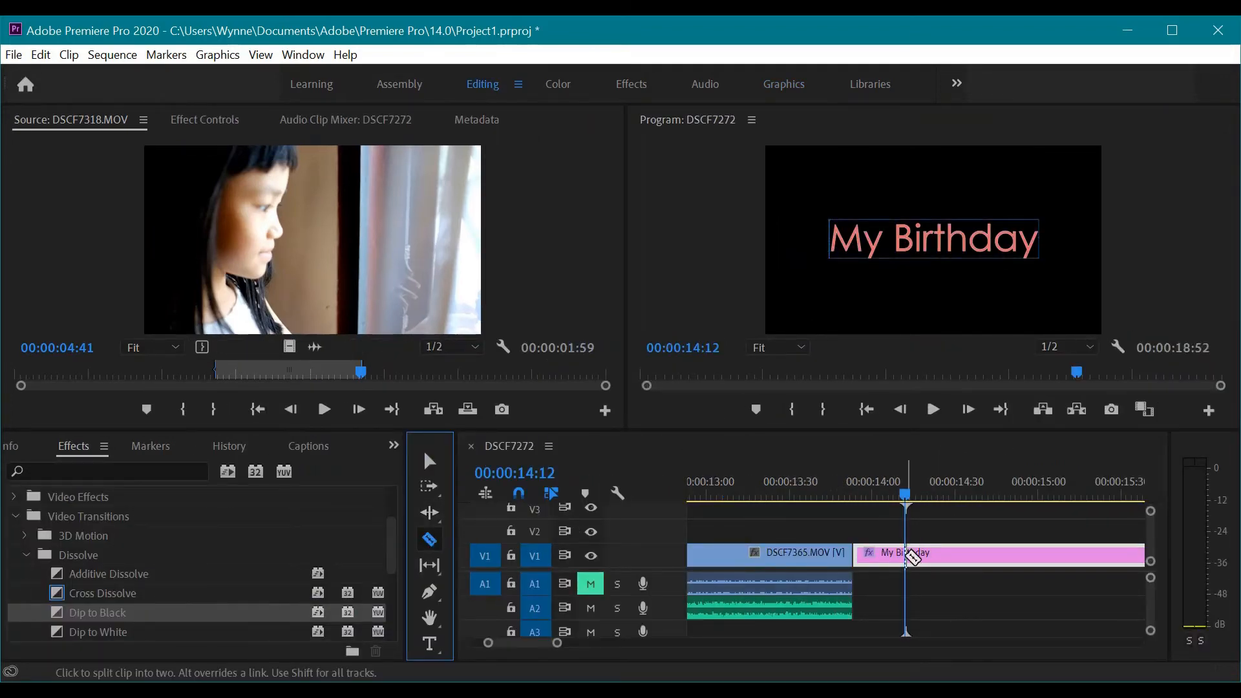
pyautogui.click(909, 555)
pyautogui.click(430, 461)
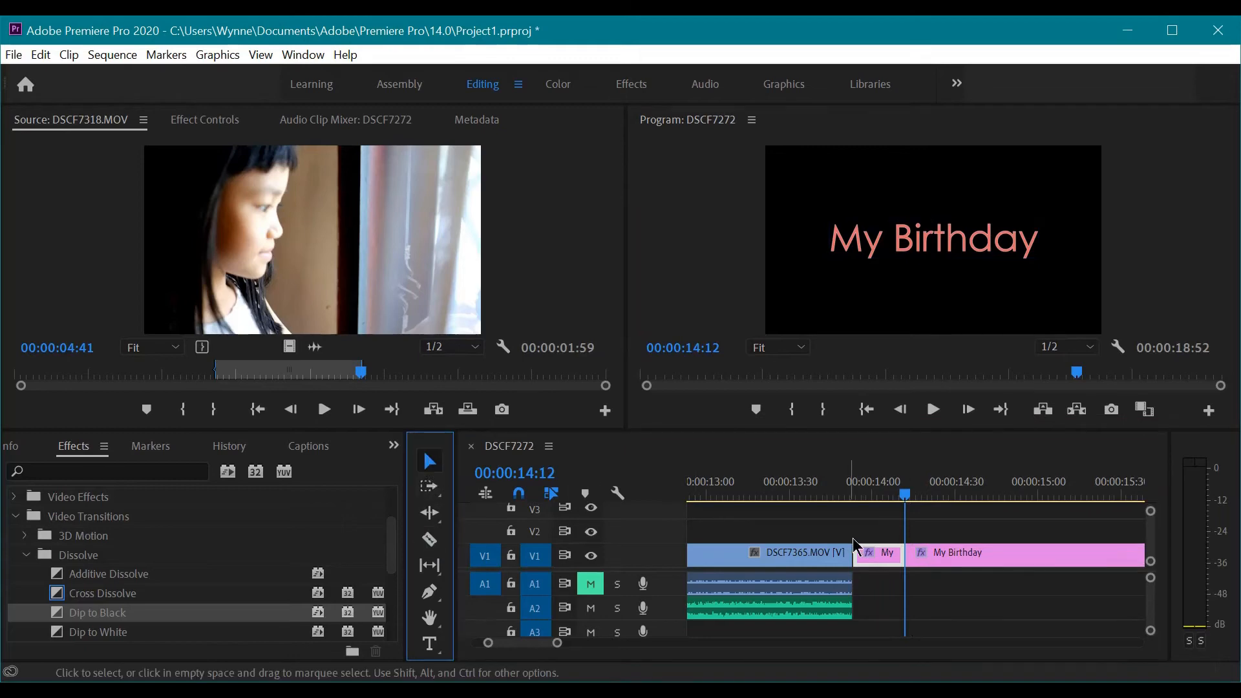
pyautogui.click(933, 553)
pyautogui.press('Delete')
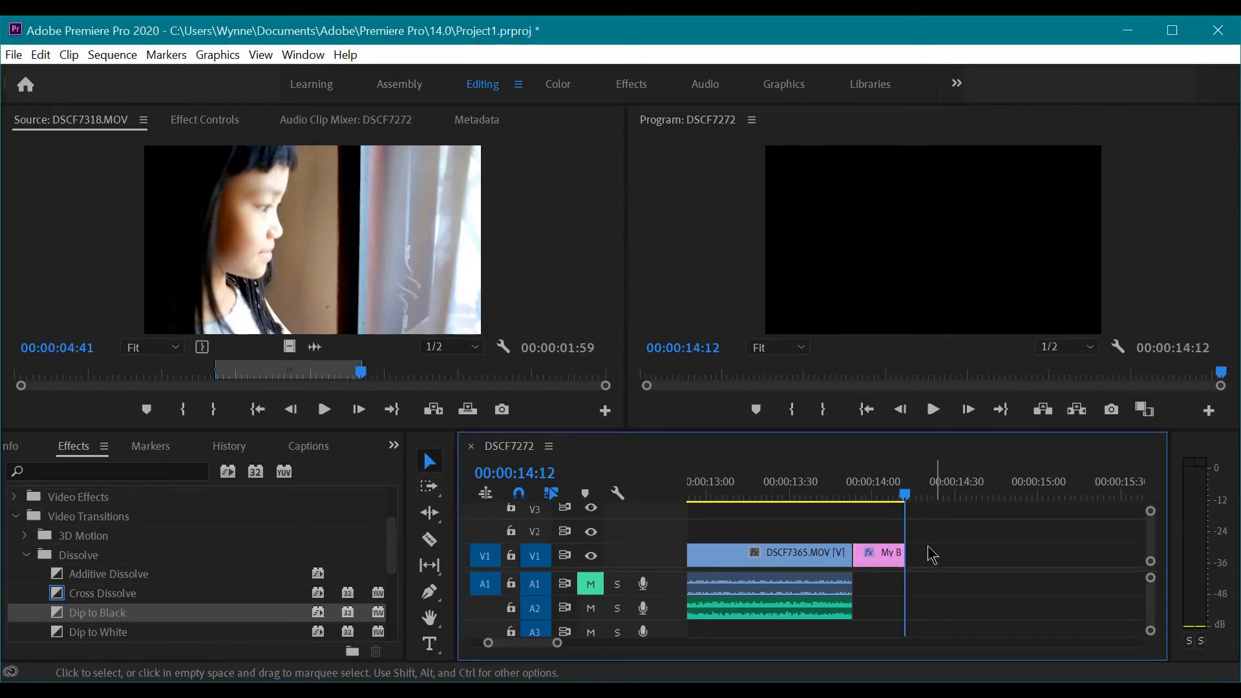
# Step: Extend the music clip on A2 to the end of the My Birthday title at 00:00:14:12 and play from 00:00:13:40
pyautogui.click(889, 564)
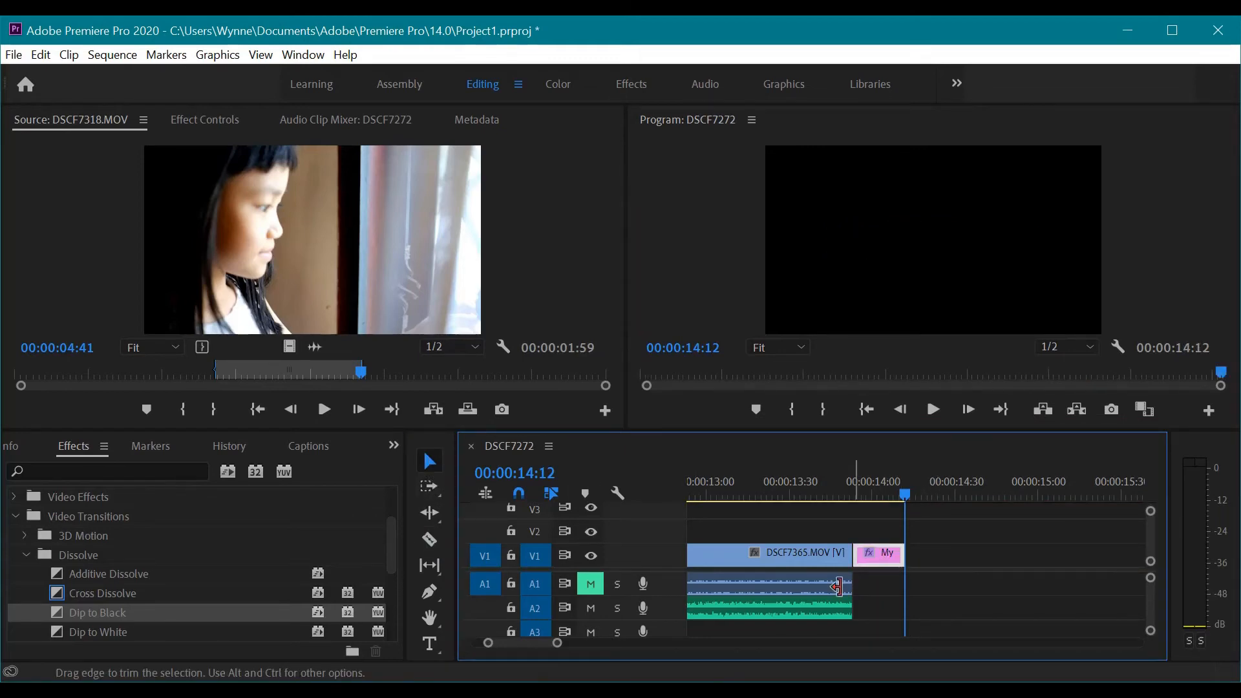
pyautogui.click(843, 608)
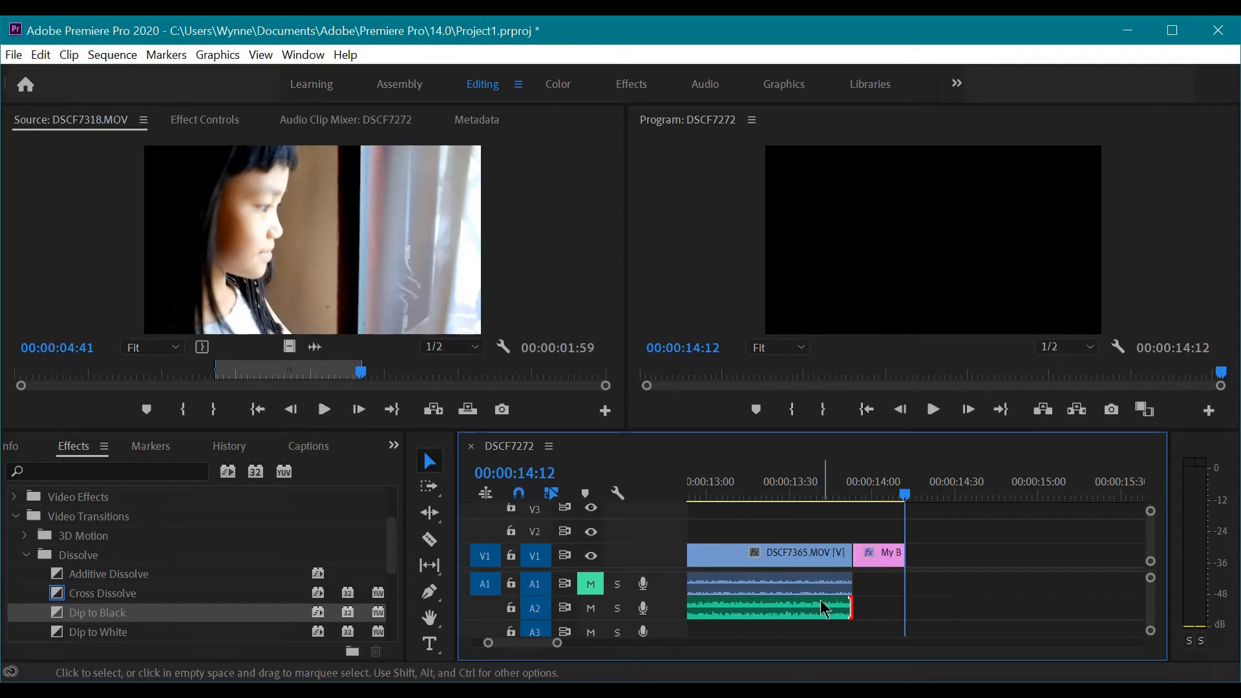
pyautogui.moveTo(857, 610); pyautogui.dragTo(905, 609)
pyautogui.moveTo(874, 482); pyautogui.dragTo(821, 495)
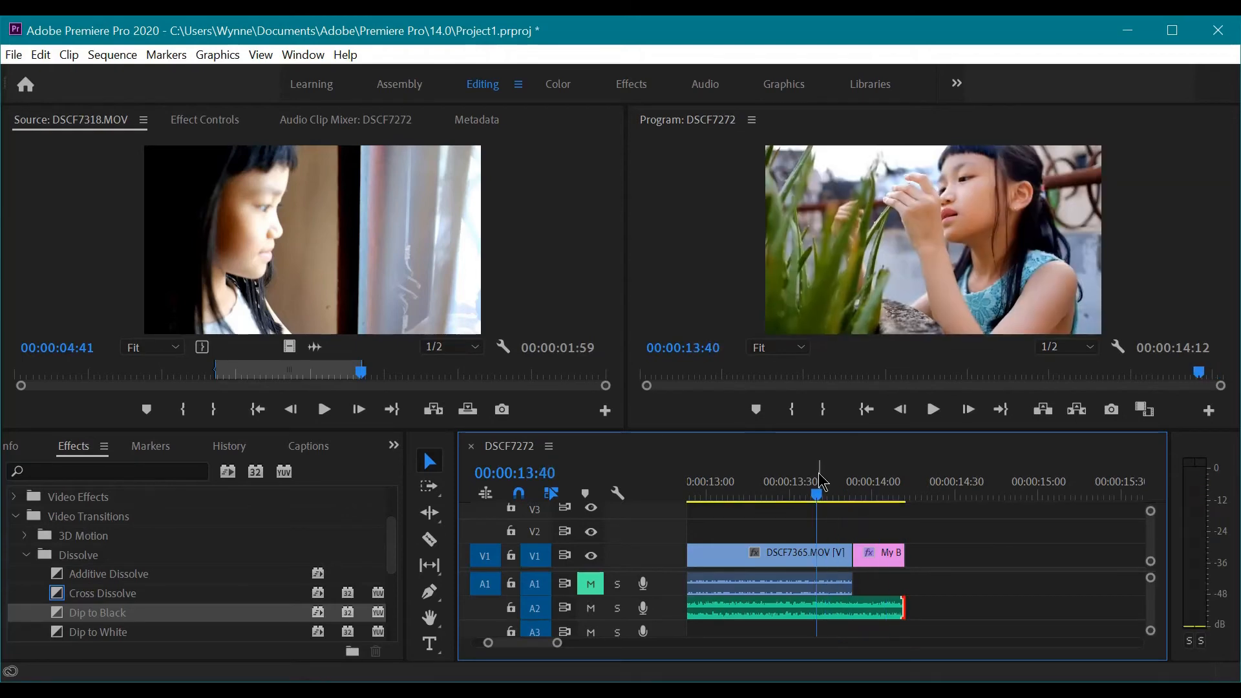
pyautogui.click(934, 409)
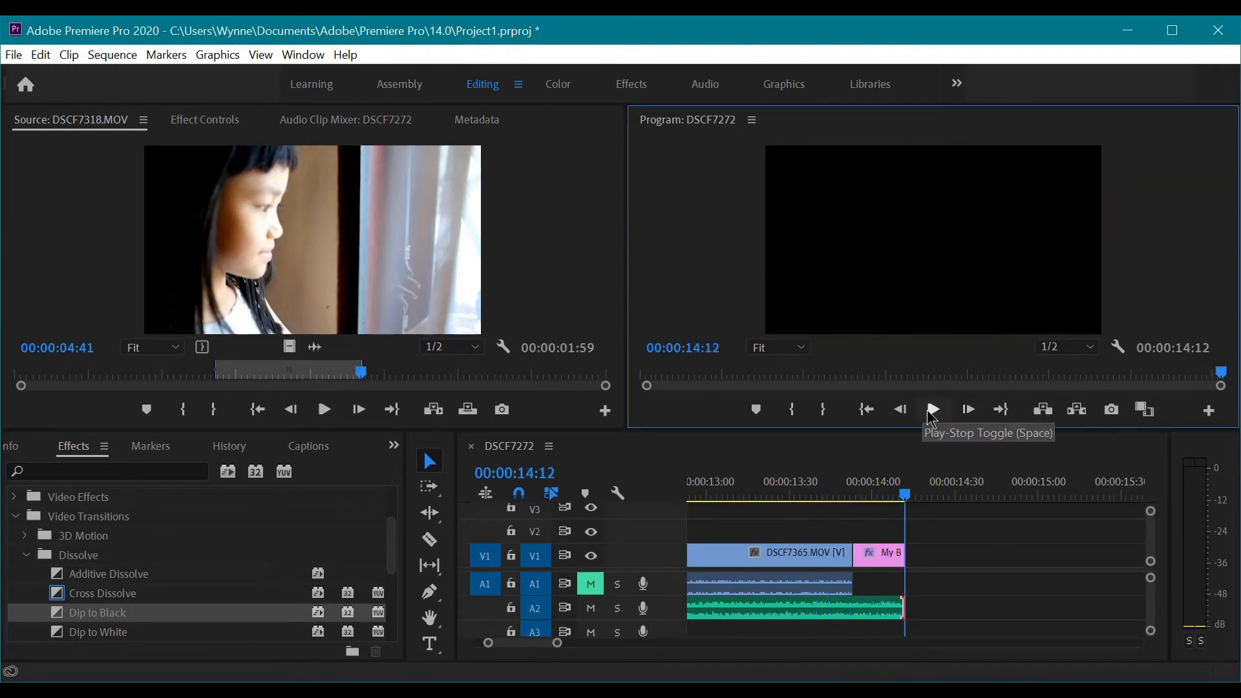
# Step: Extend the end of the My Birthday title on V1 to 00:00:15:16 and play from DSCF7365.MOV into the title
pyautogui.moveTo(897, 495); pyautogui.dragTo(867, 495)
pyautogui.moveTo(904, 553); pyautogui.dragTo(1082, 553)
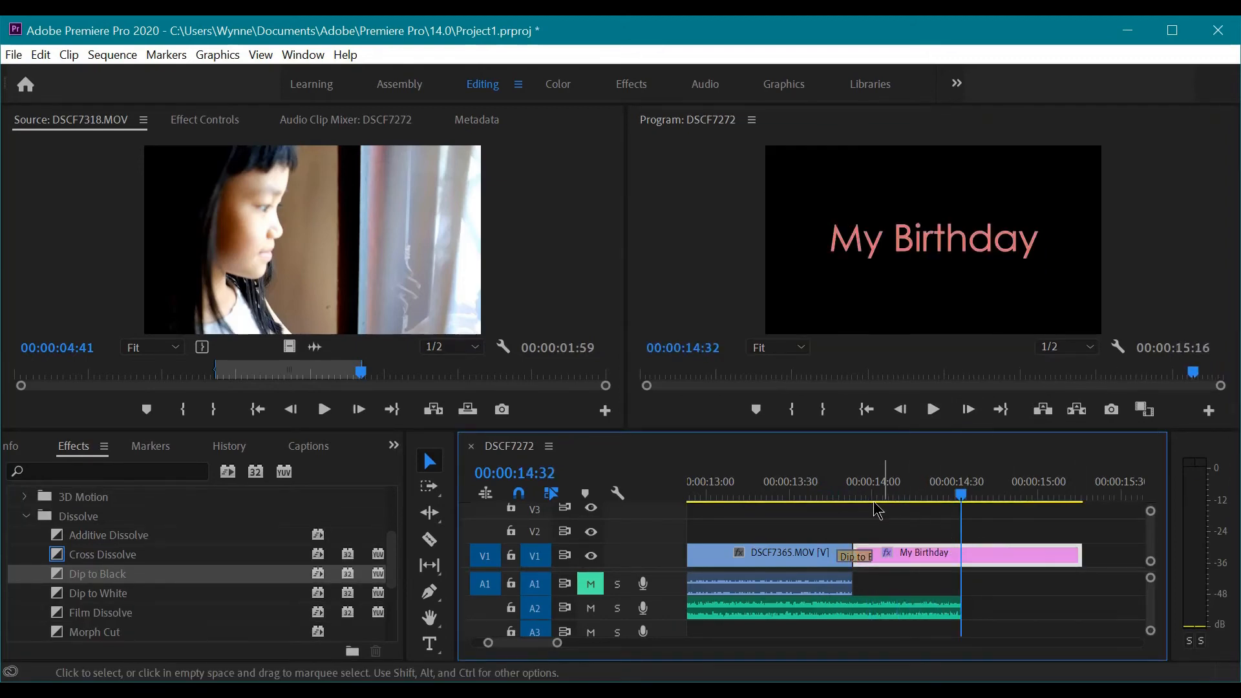
pyautogui.click(829, 497)
pyautogui.press('space')
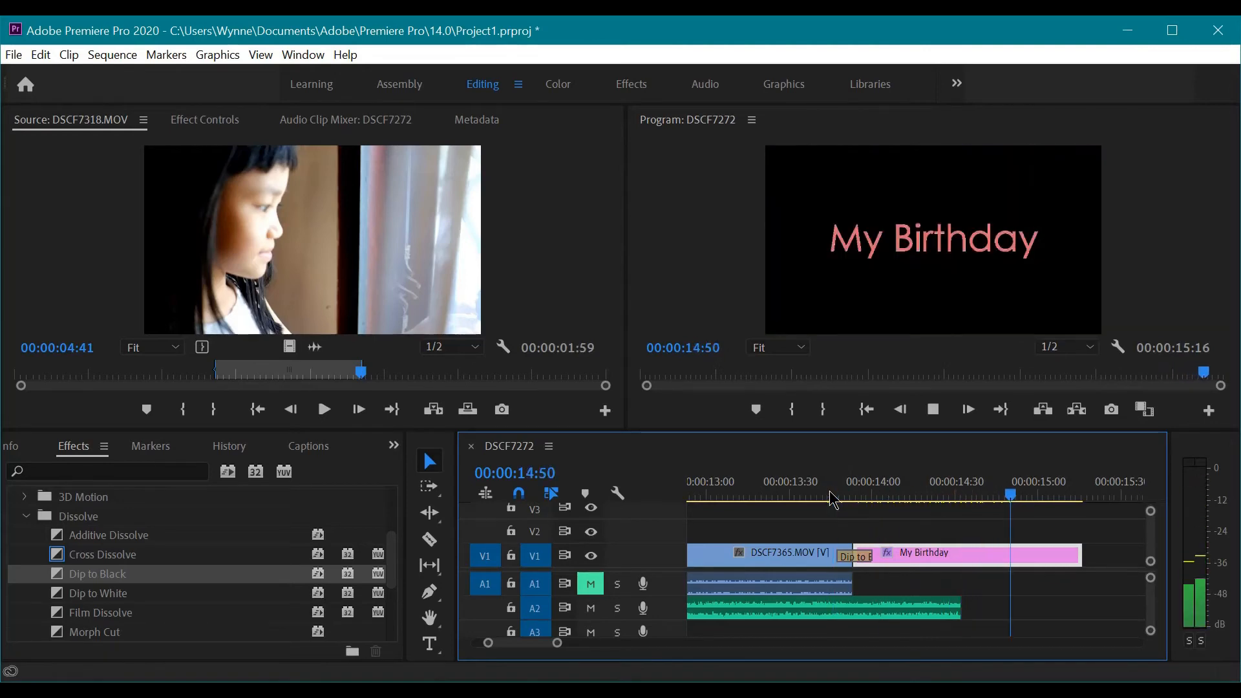
# Step: Lengthen the A2 music clip to match the extended end of the My Birthday title
pyautogui.click(931, 615)
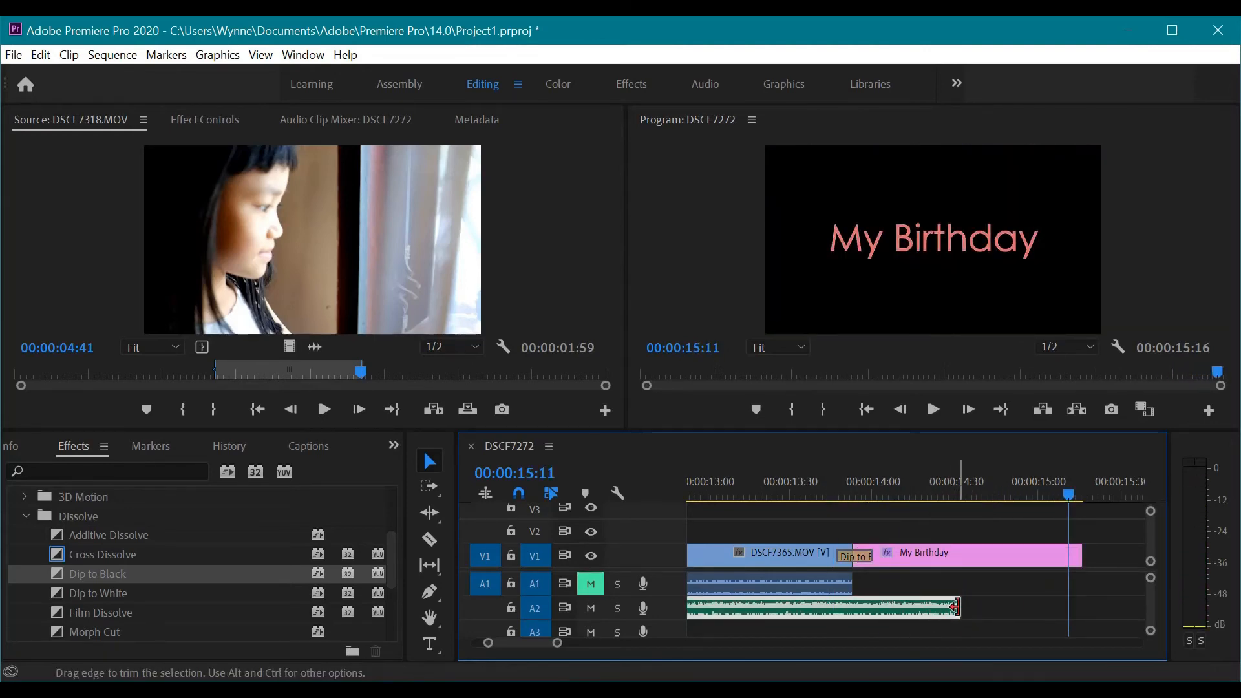
pyautogui.moveTo(962, 608); pyautogui.dragTo(1081, 613)
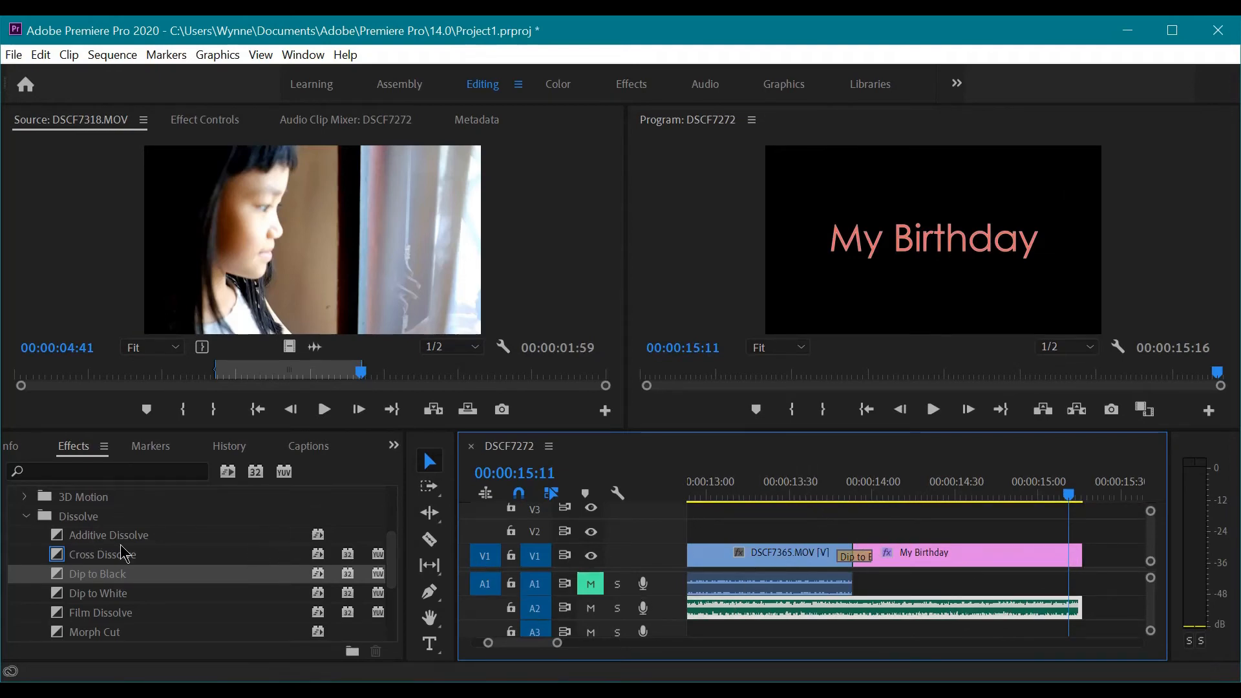
# Step: Apply the Constant Power audio crossfade to the end of the music clip on A2
pyautogui.scroll(3, 162, 554)
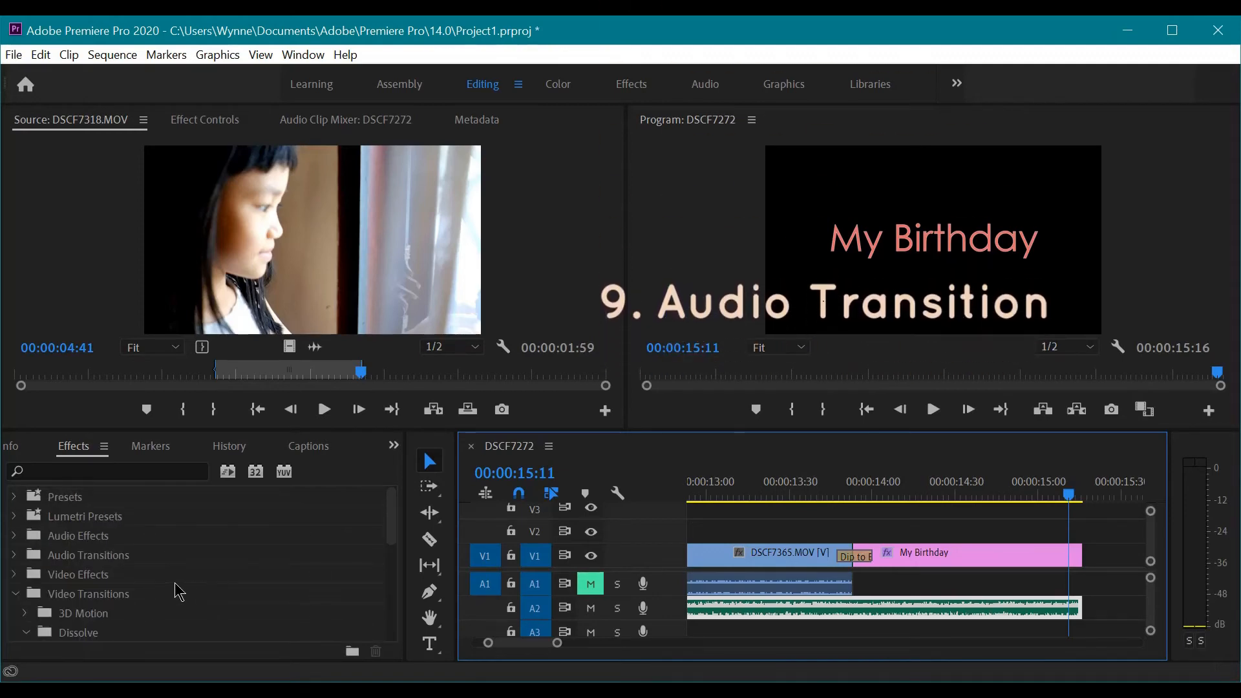
pyautogui.click(14, 556)
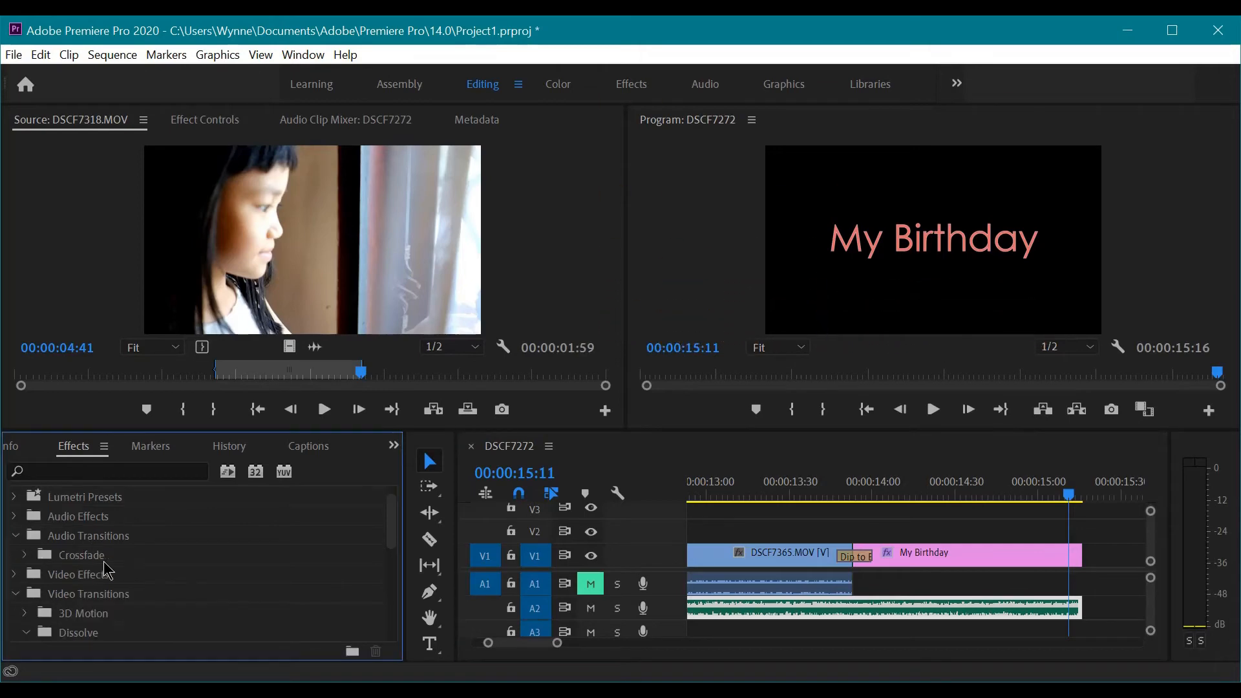
pyautogui.click(26, 555)
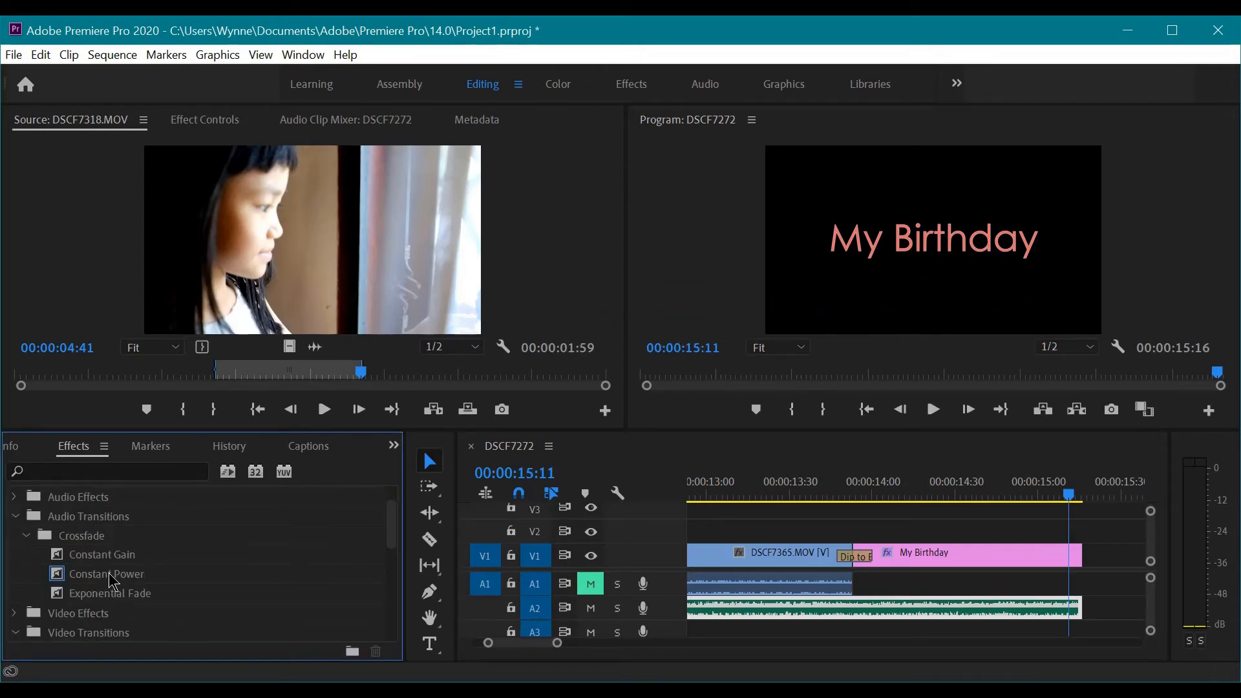
pyautogui.moveTo(109, 573); pyautogui.dragTo(945, 605)
# Step: Adjust the Constant Power transition on A2 to start at about 00:00:14:30 and play the ending to check the fade-out
pyautogui.moveTo(1043, 608)
pyautogui.mouseDown()
pyautogui.moveTo(1075, 611)
pyautogui.moveTo(923, 601)
pyautogui.moveTo(1021, 602)
pyautogui.mouseUp()
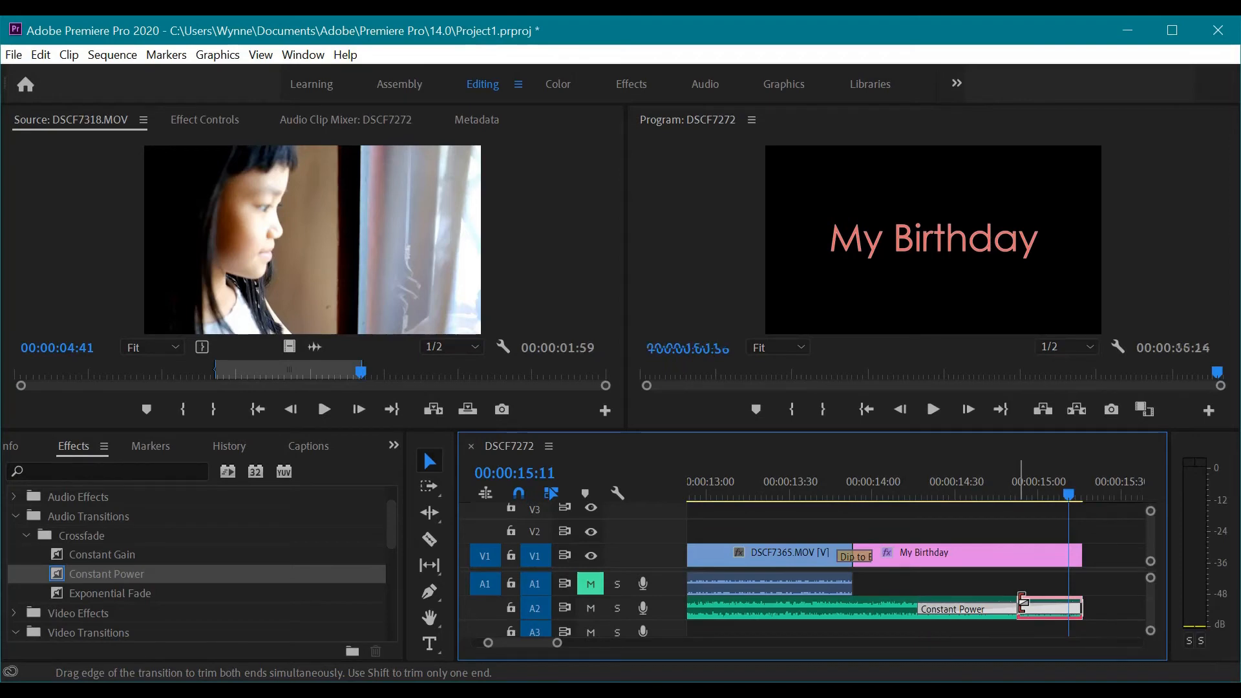
pyautogui.click(798, 496)
pyautogui.press('space')
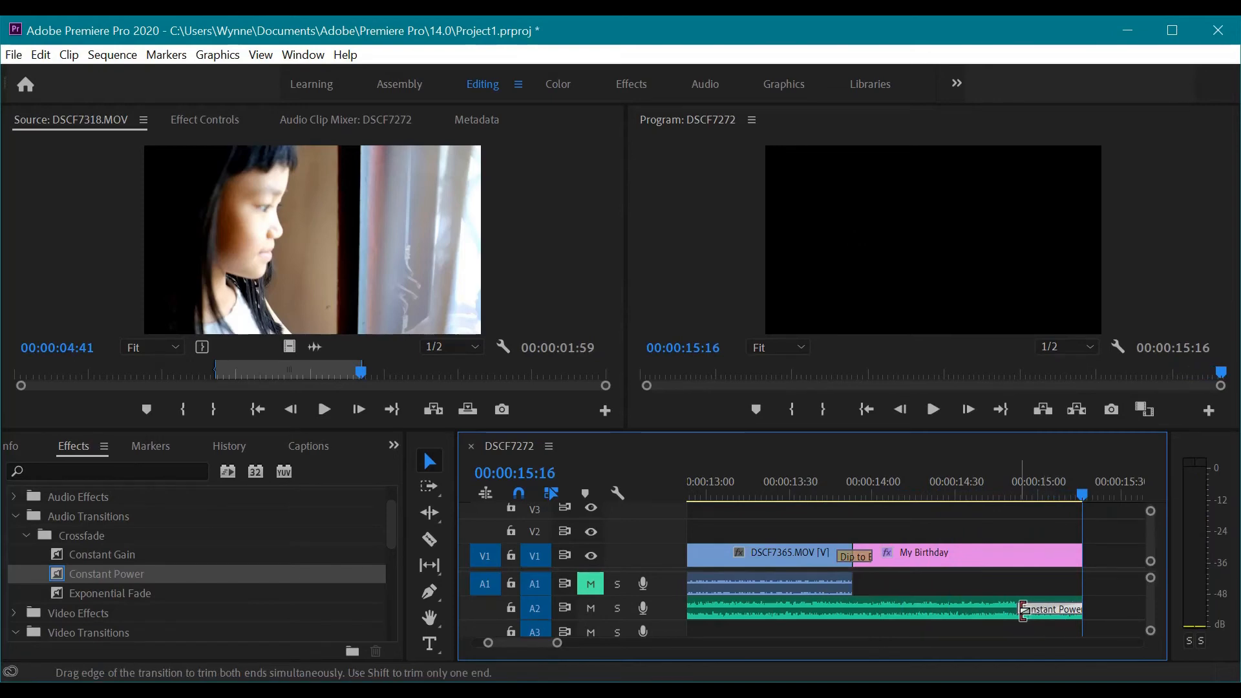
pyautogui.moveTo(1023, 610); pyautogui.dragTo(953, 610)
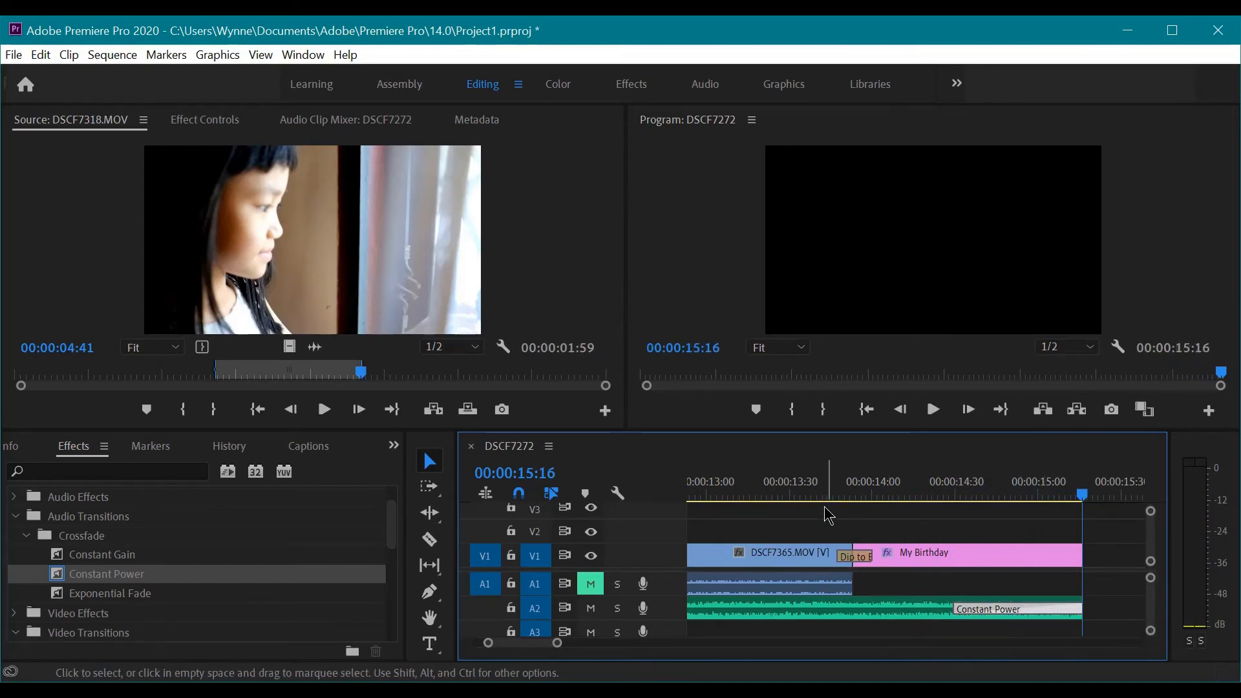
pyautogui.click(825, 499)
pyautogui.press('space')
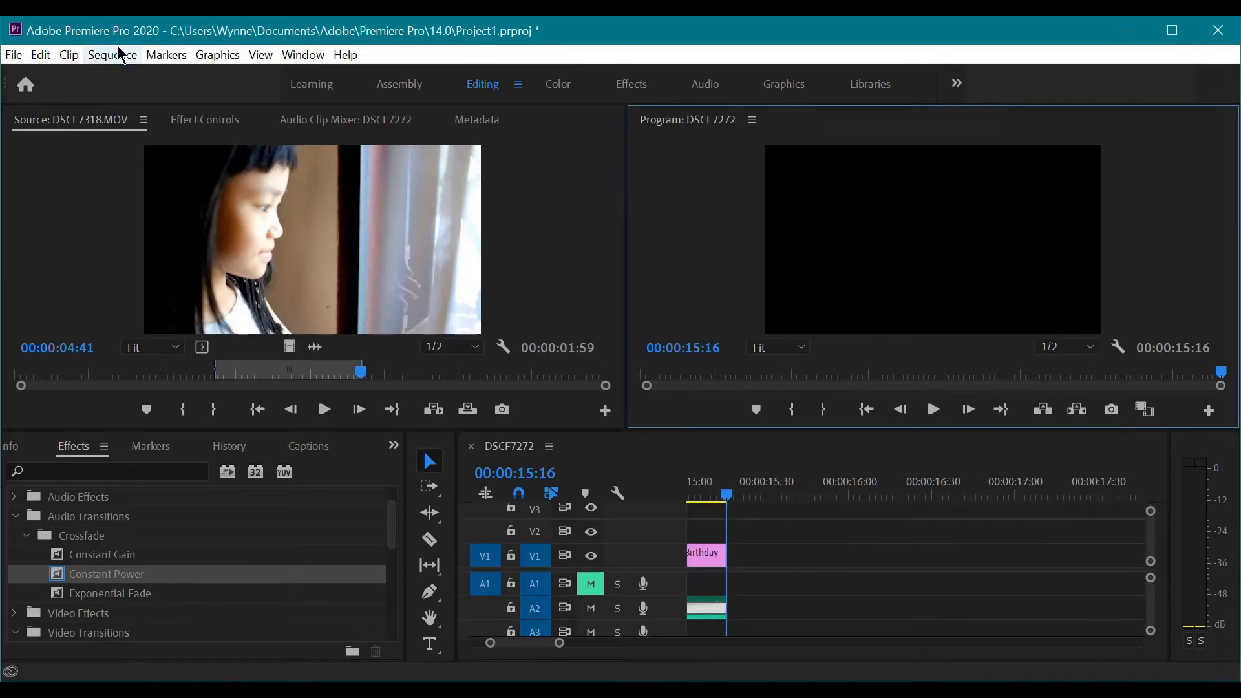
# Step: Set the sequence's timebase to 24,00 frames/second in Sequence Settings
pyautogui.click(133, 56)
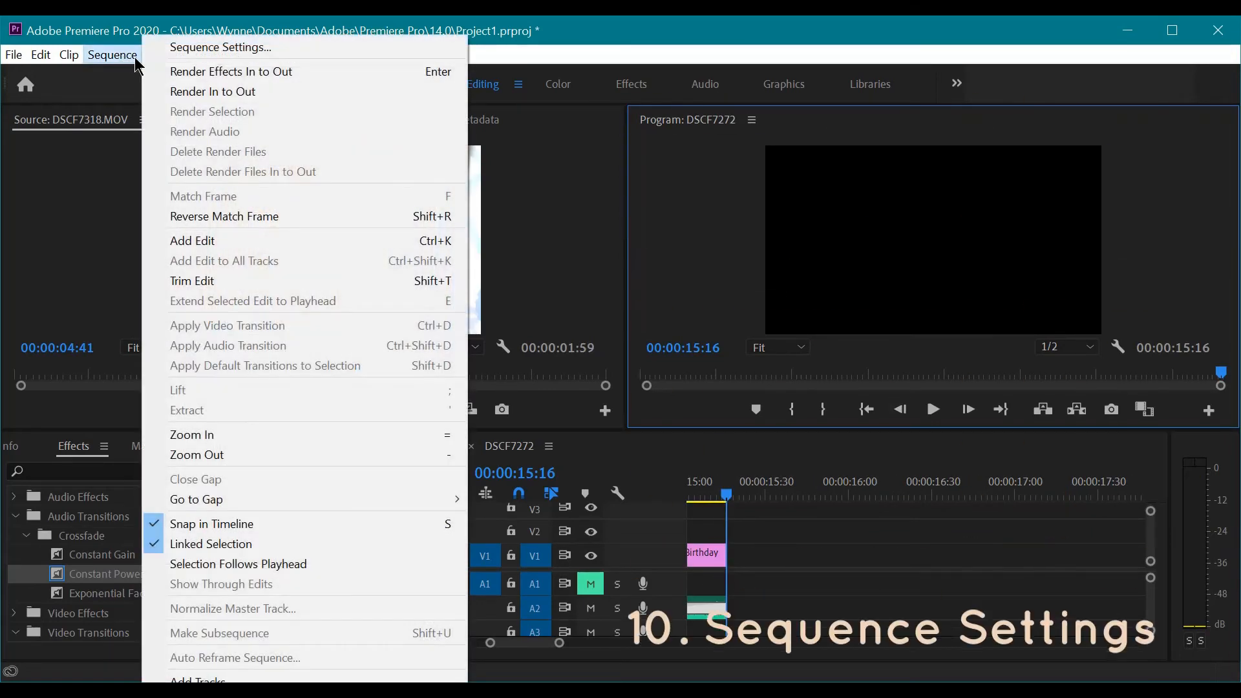
pyautogui.click(177, 48)
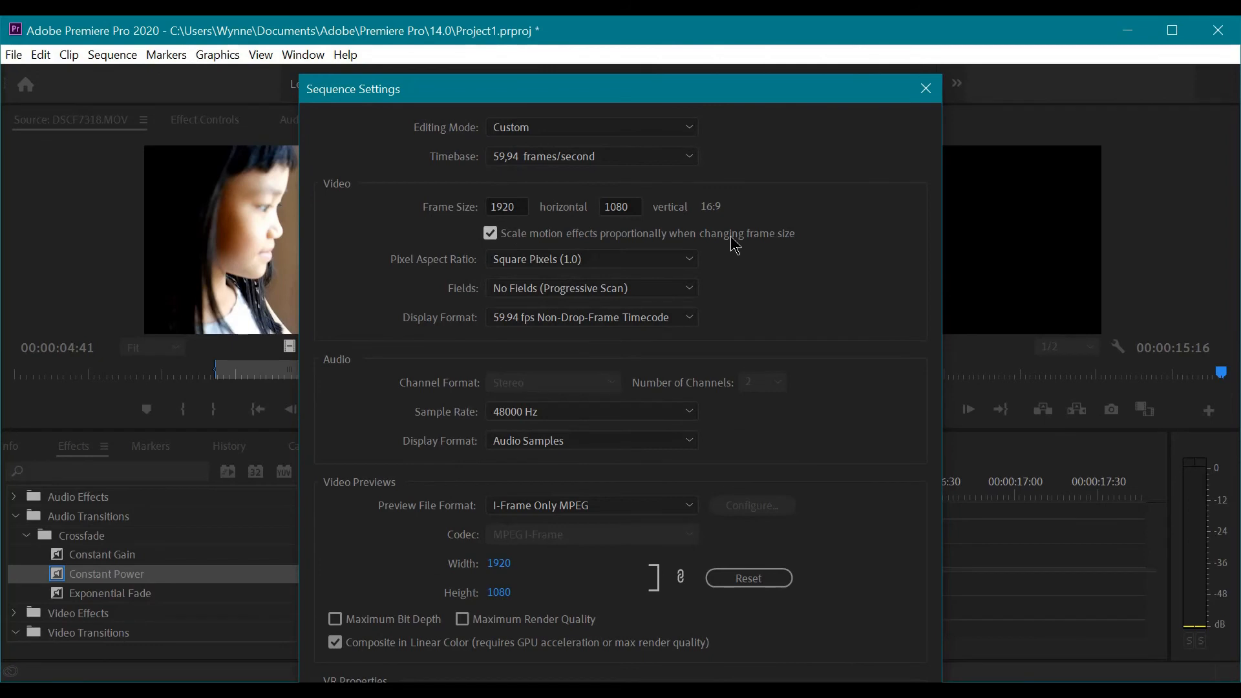
pyautogui.click(558, 326)
pyautogui.click(557, 323)
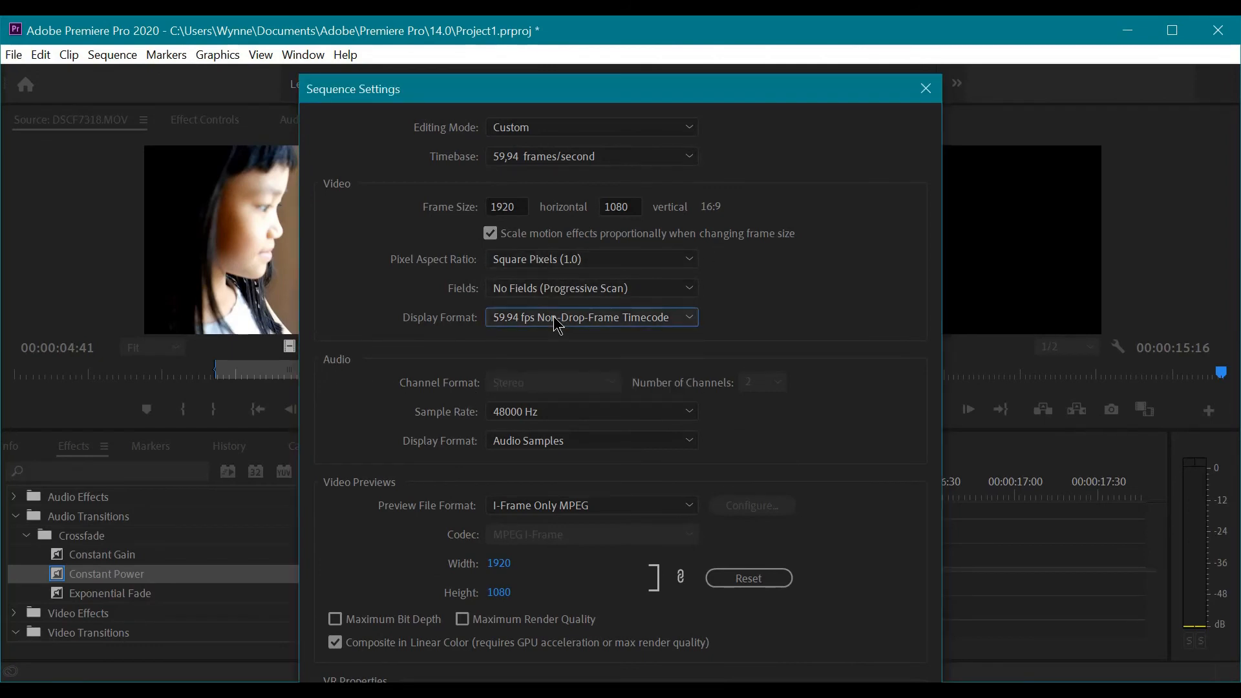
pyautogui.click(553, 159)
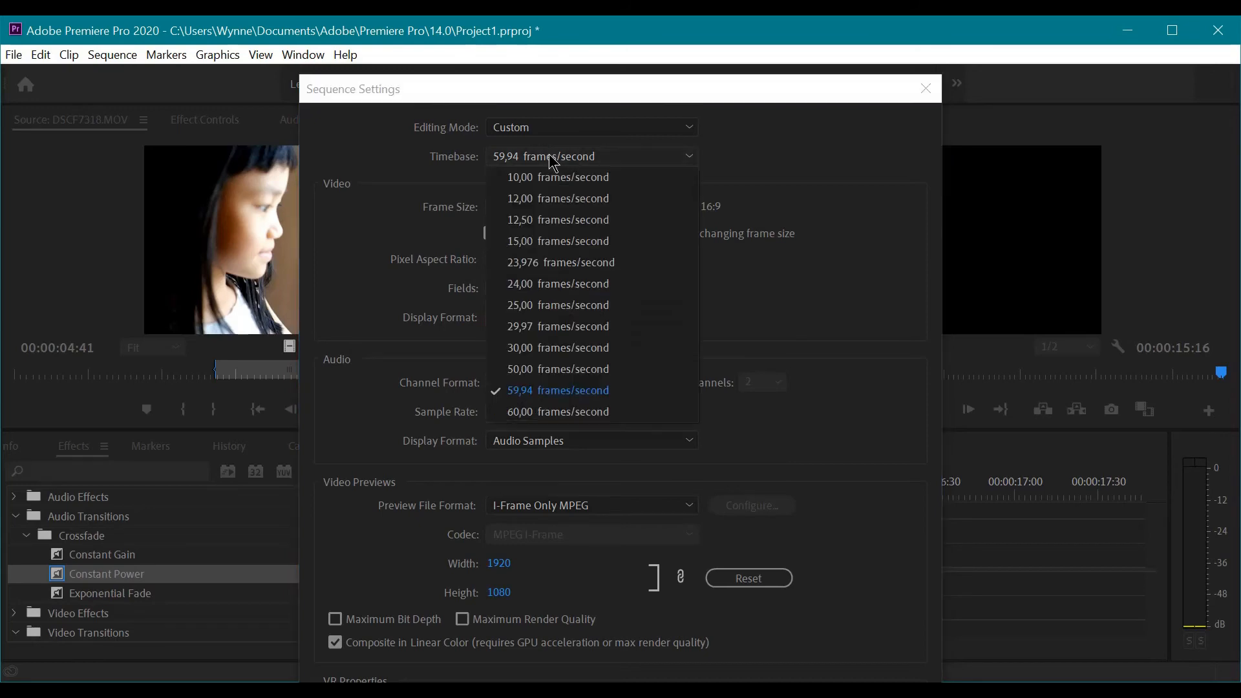
pyautogui.click(553, 284)
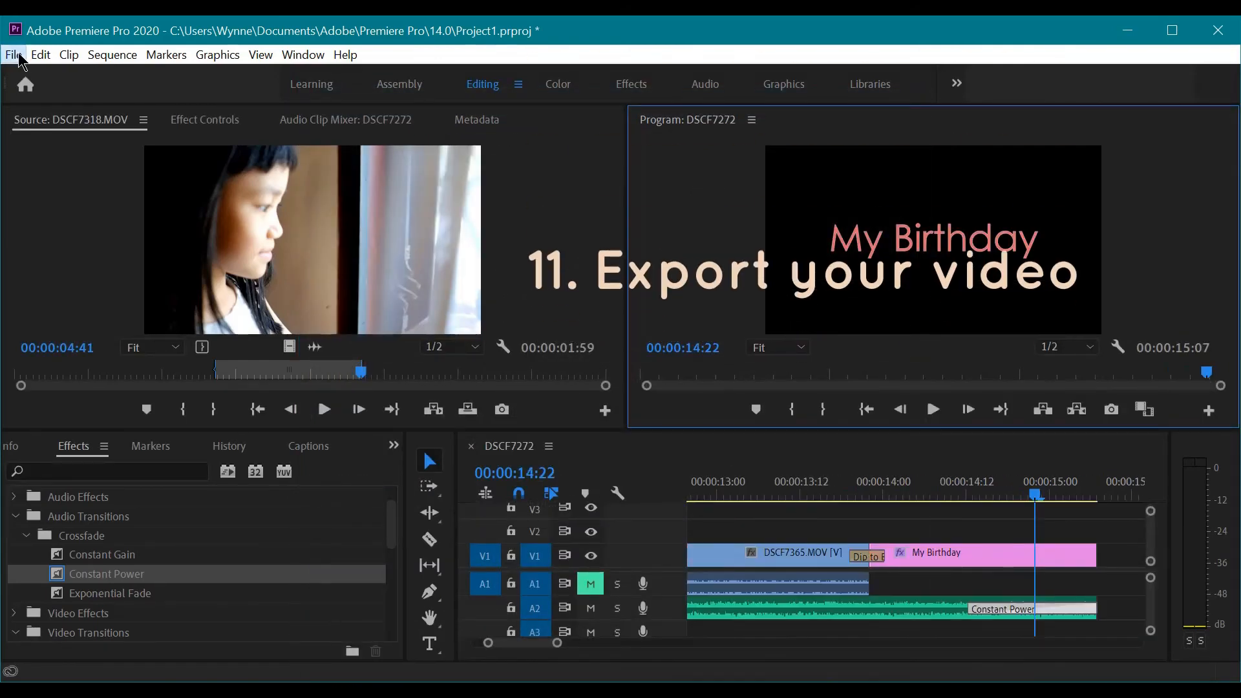
# Step: Open the media export settings for the sequence and look through the output summary and the Effects options
pyautogui.click(15, 55)
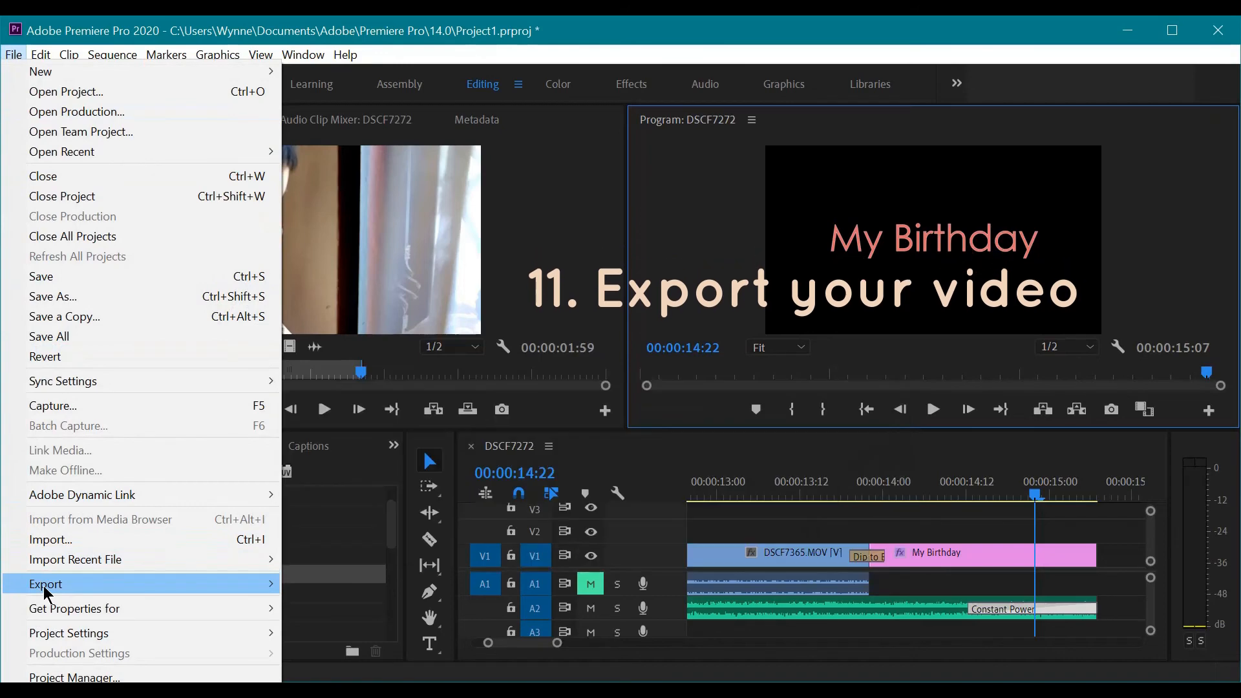
pyautogui.moveTo(44, 586)
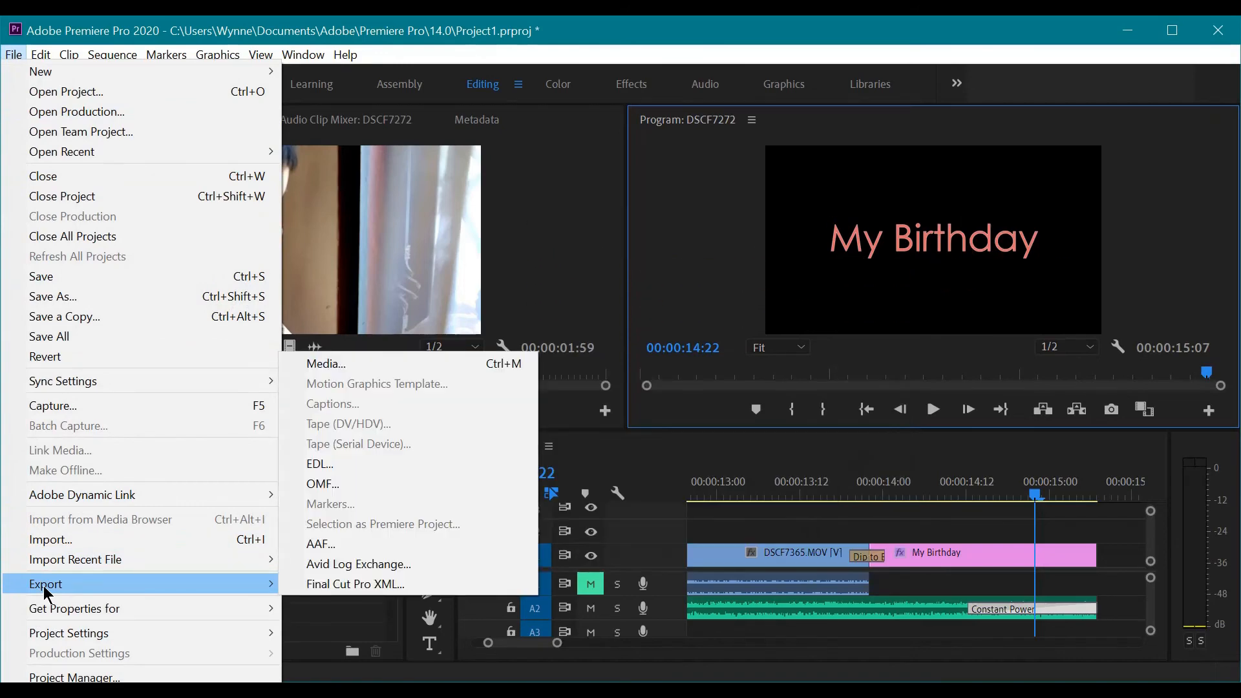
pyautogui.click(324, 365)
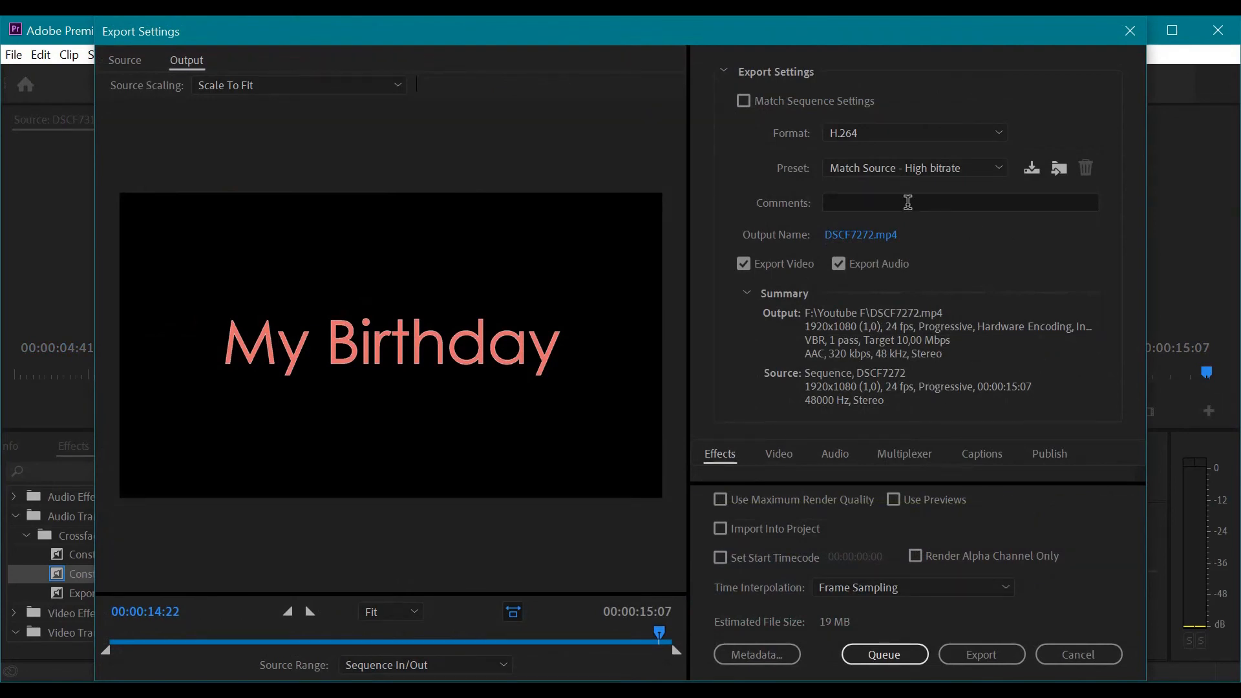
pyautogui.click(908, 203)
pyautogui.click(1037, 345)
pyautogui.click(725, 72)
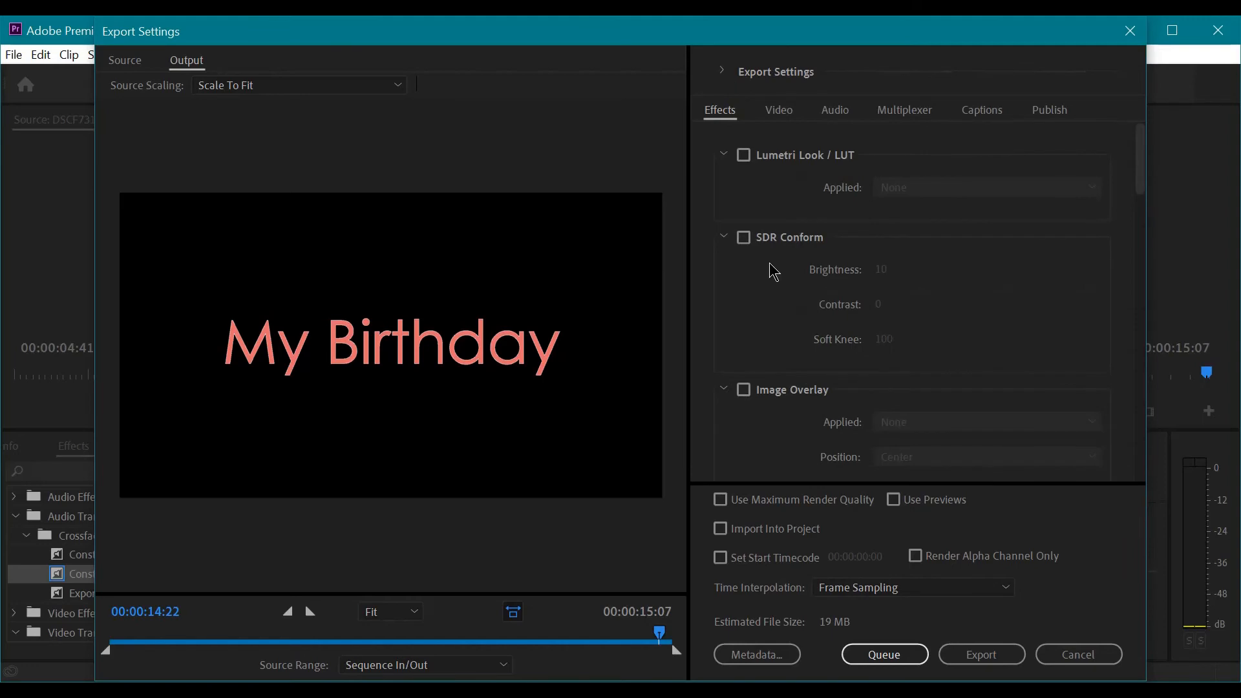
pyautogui.scroll(-5, 903, 252)
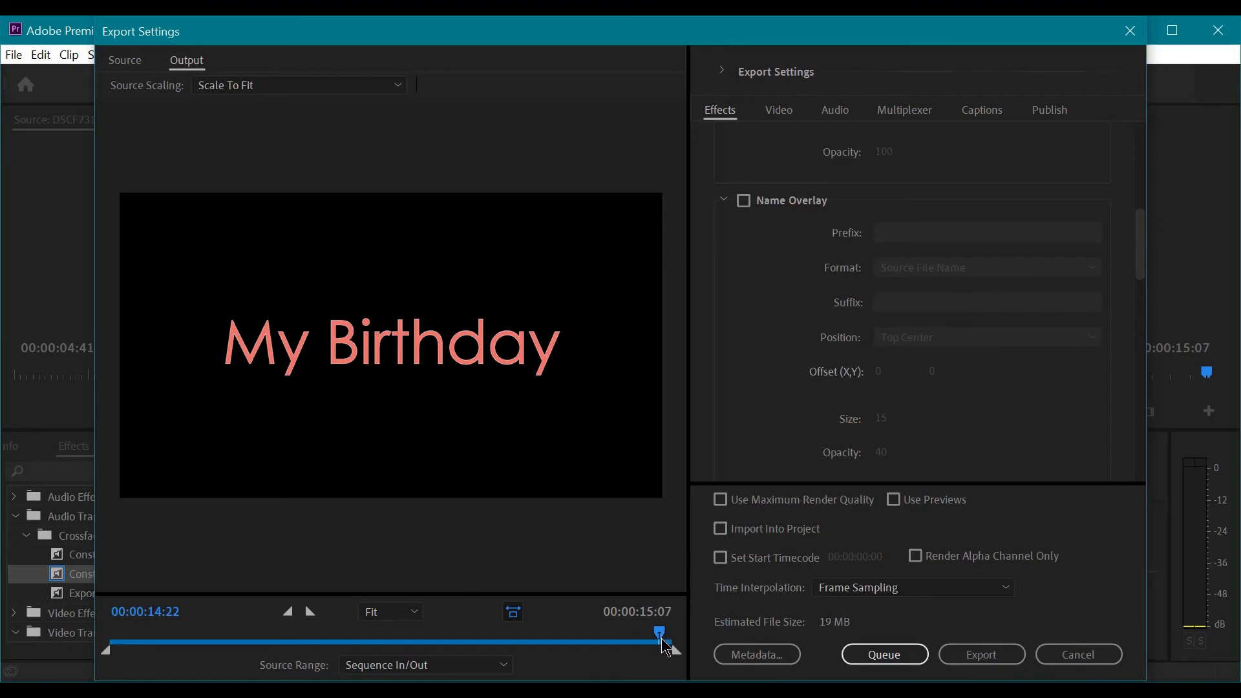
# Step: Preview the video back to 00:00:01:06 and export the sequence as the H.264 file DSCF7272.mp4
pyautogui.moveTo(236, 640); pyautogui.dragTo(102, 637)
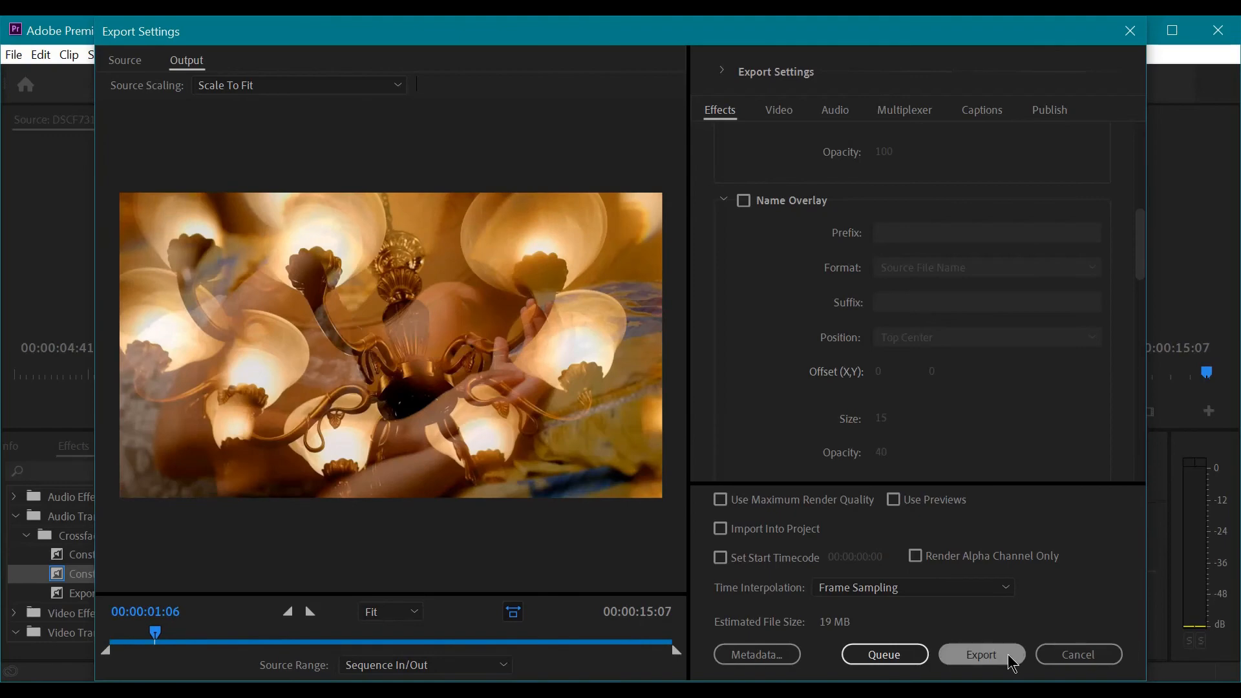
pyautogui.click(981, 655)
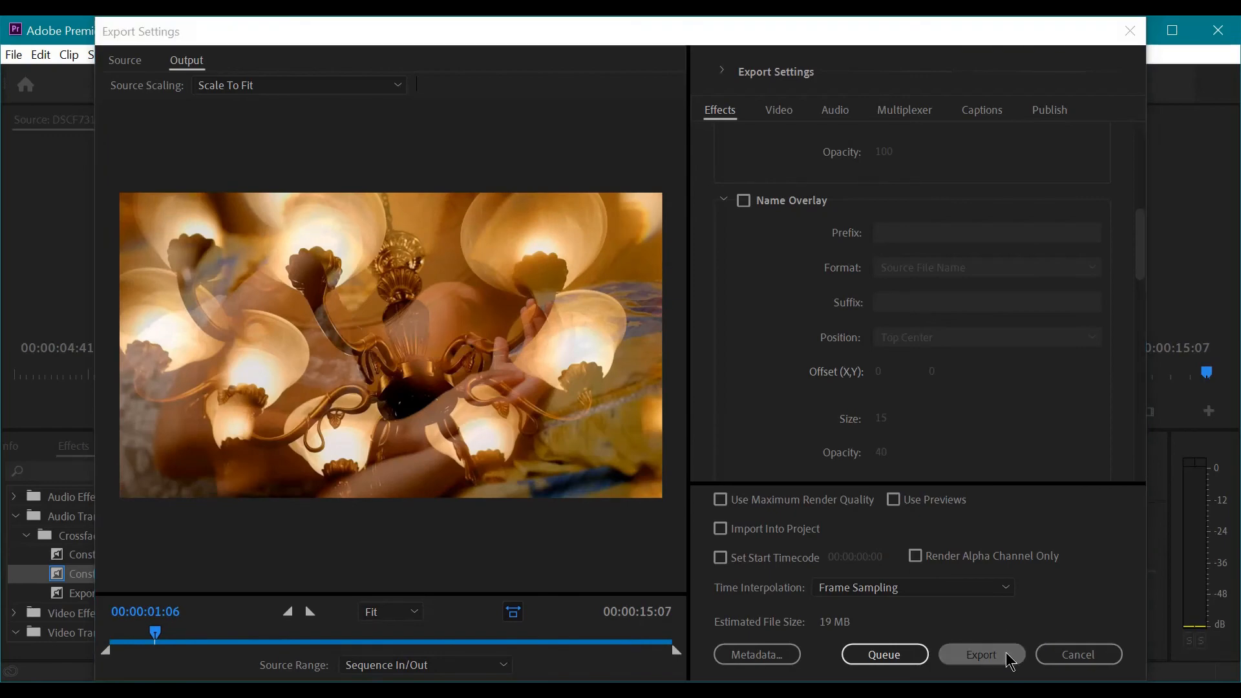